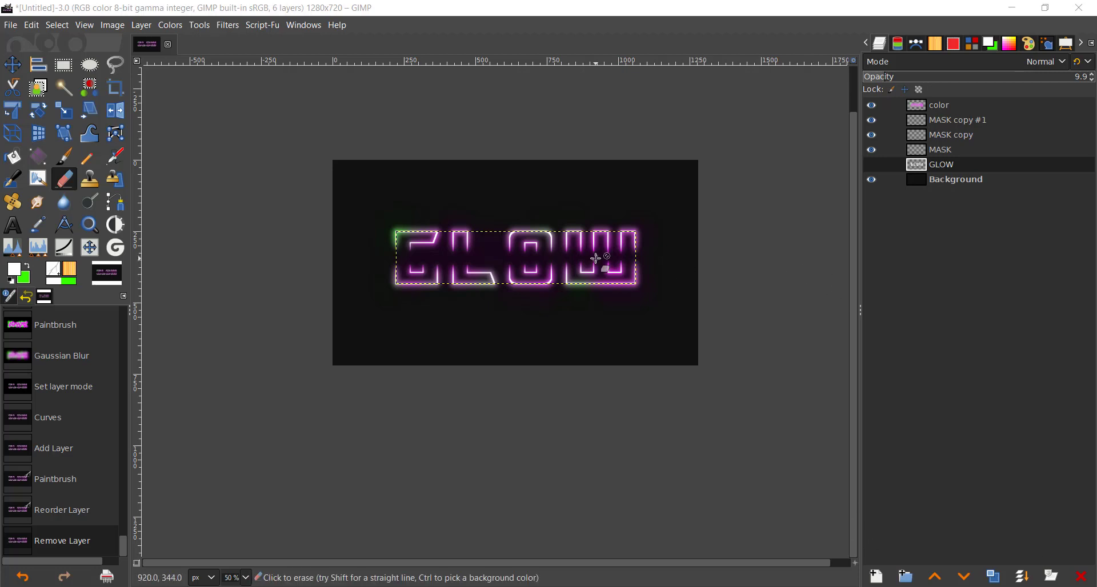
Zoom into the finished neon GLOW example and select its Background layer.
scroll(595, 258, "up", 1)
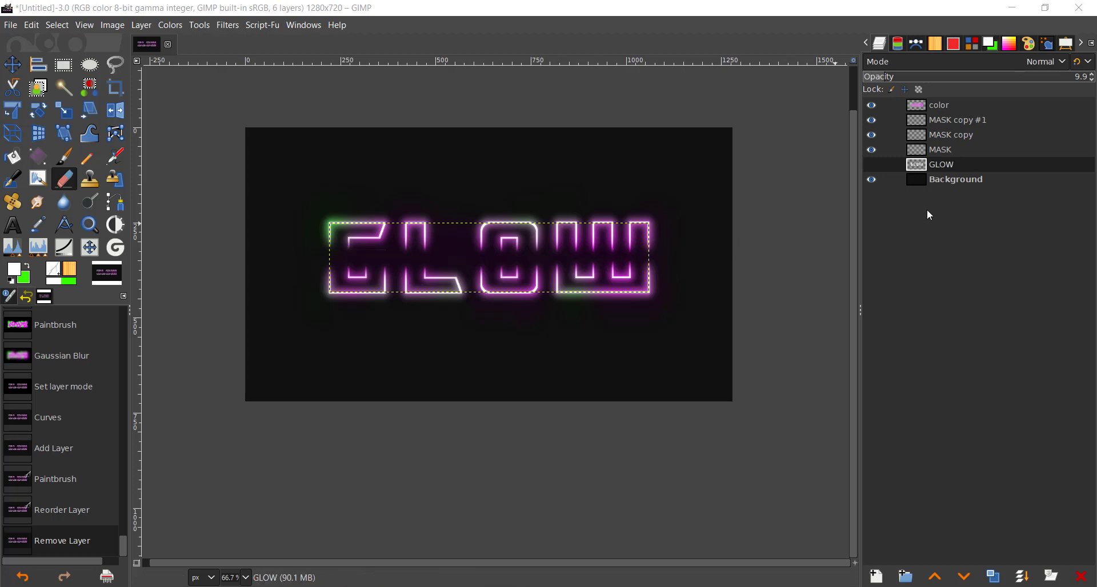
left_click(949, 181)
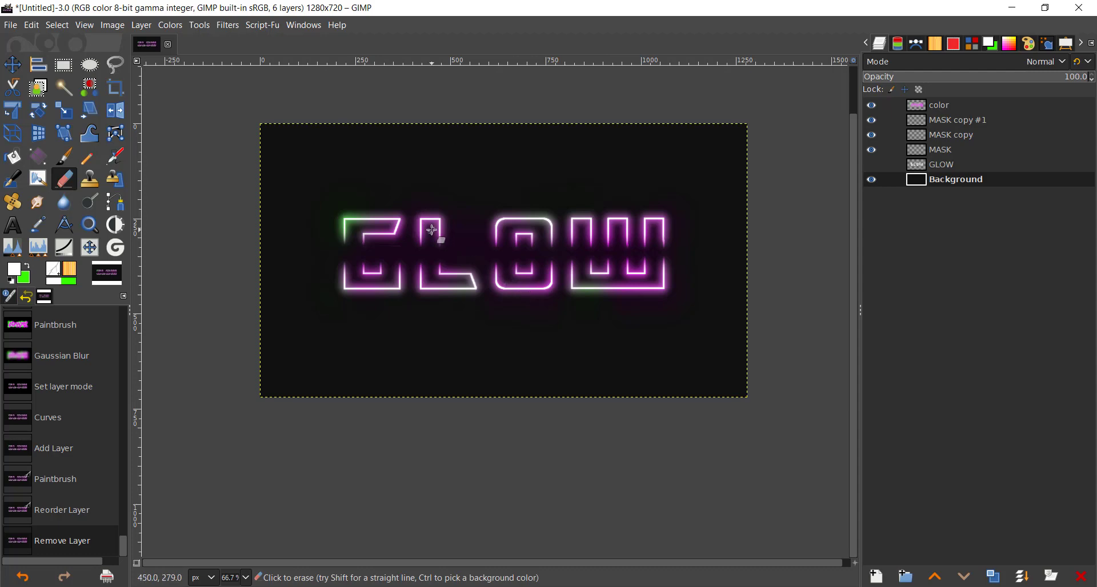
Create a new 1280×720 image with Ctrl+N and zoom out to see it whole.
key("ctrl+n")
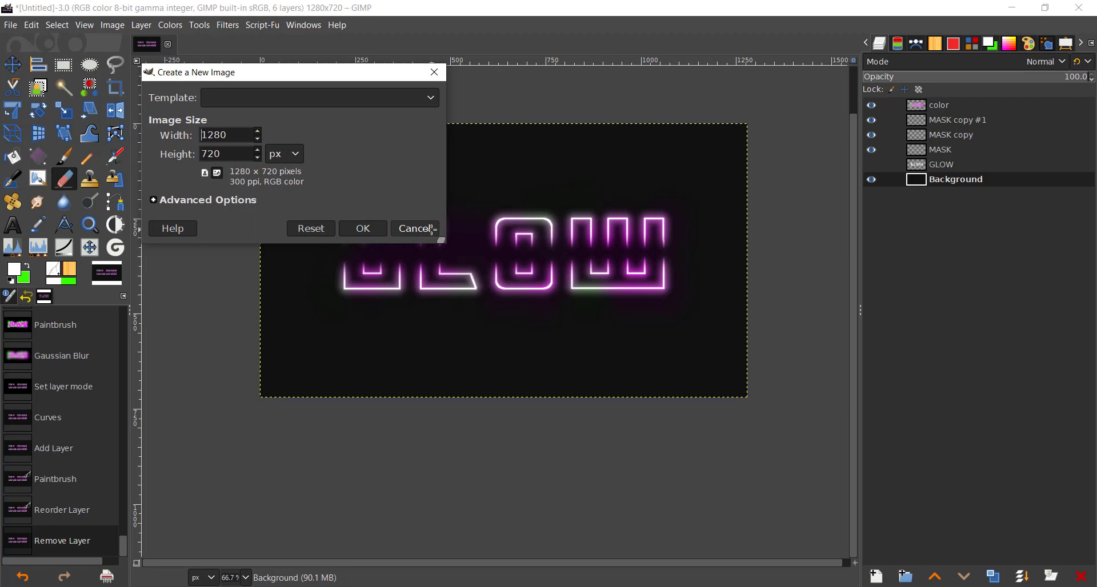
key("Return")
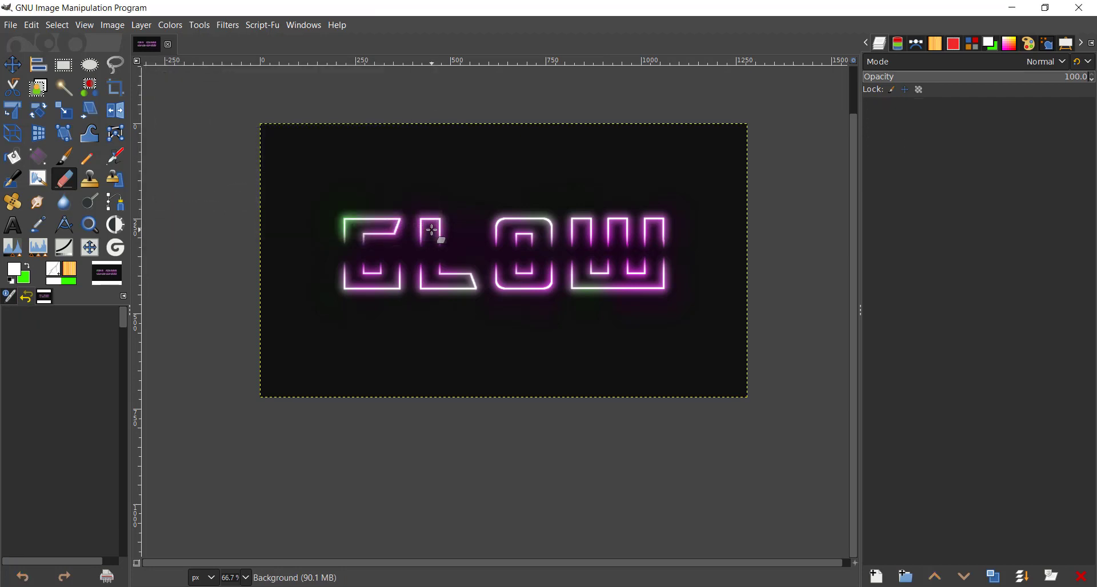
key("minus")
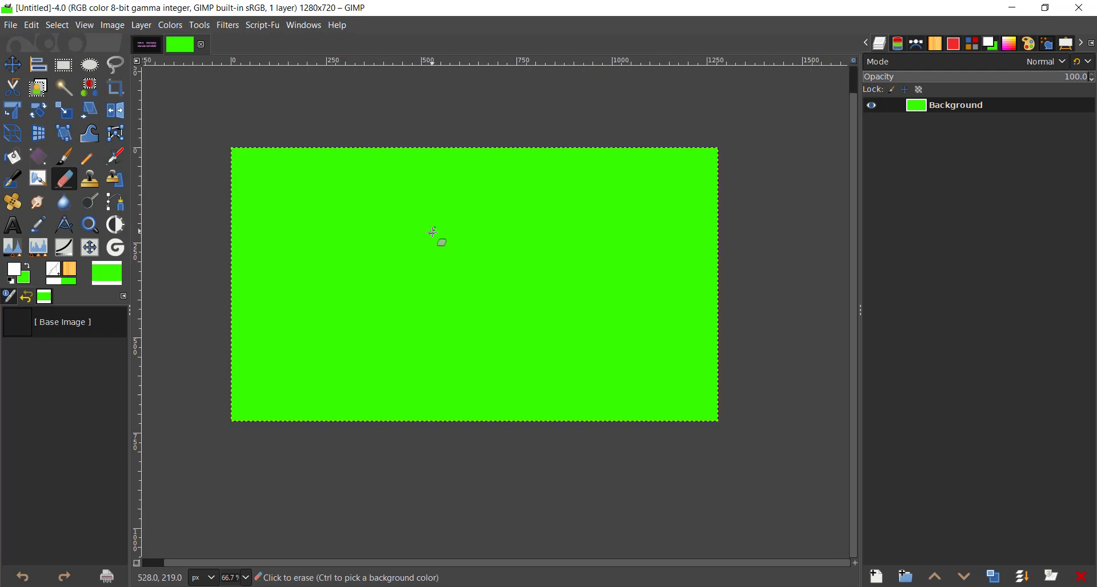
Set the foreground colour to black and fill the whole canvas with it.
left_click(16, 272)
left_click_drag(177, 249, 229, 288)
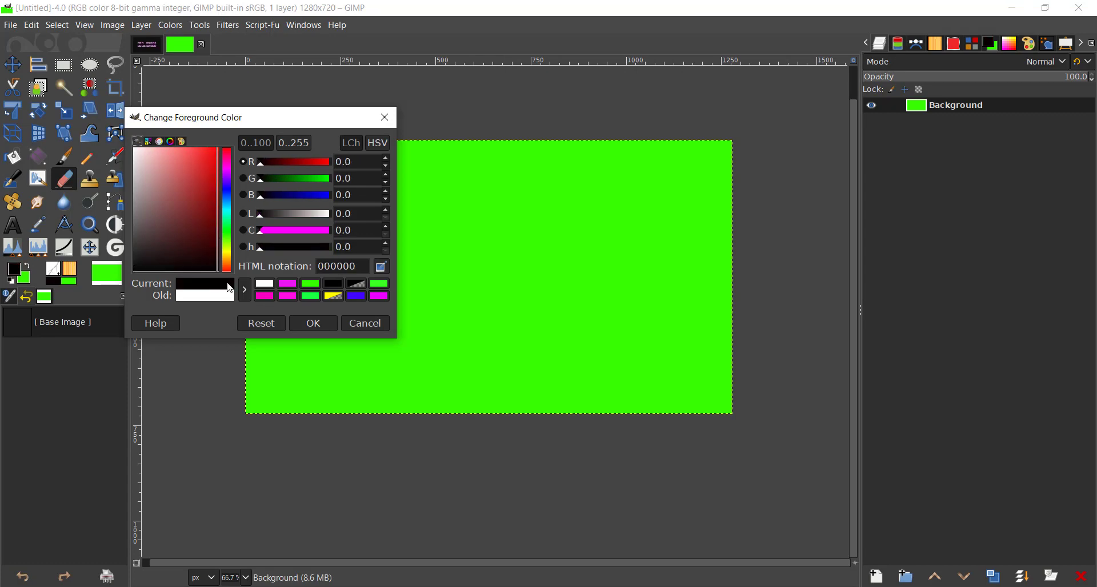
left_click(313, 325)
key("ctrl+comma")
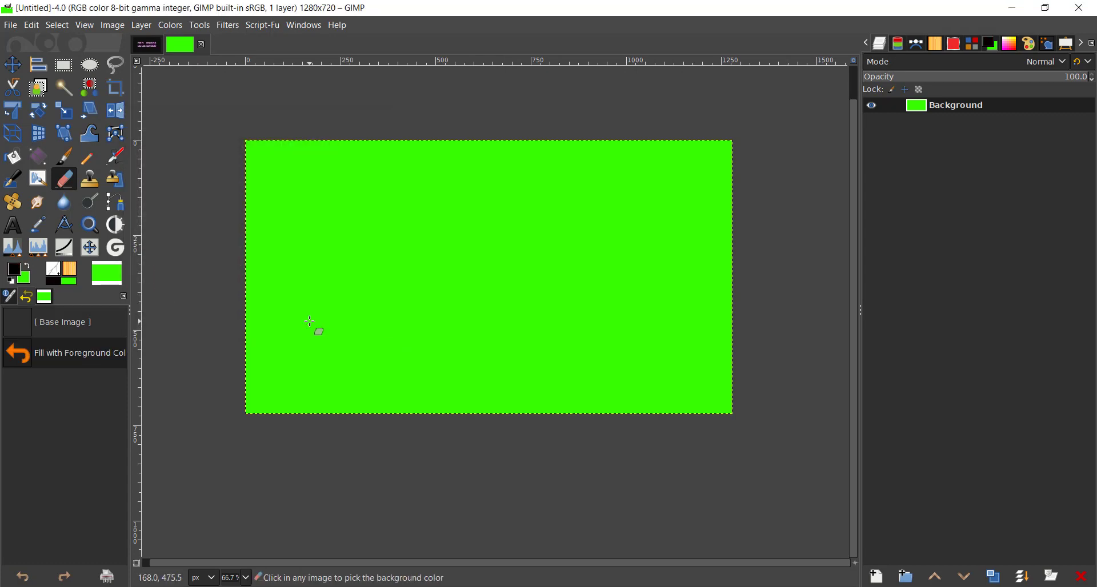
scroll(305, 316, "up", 2)
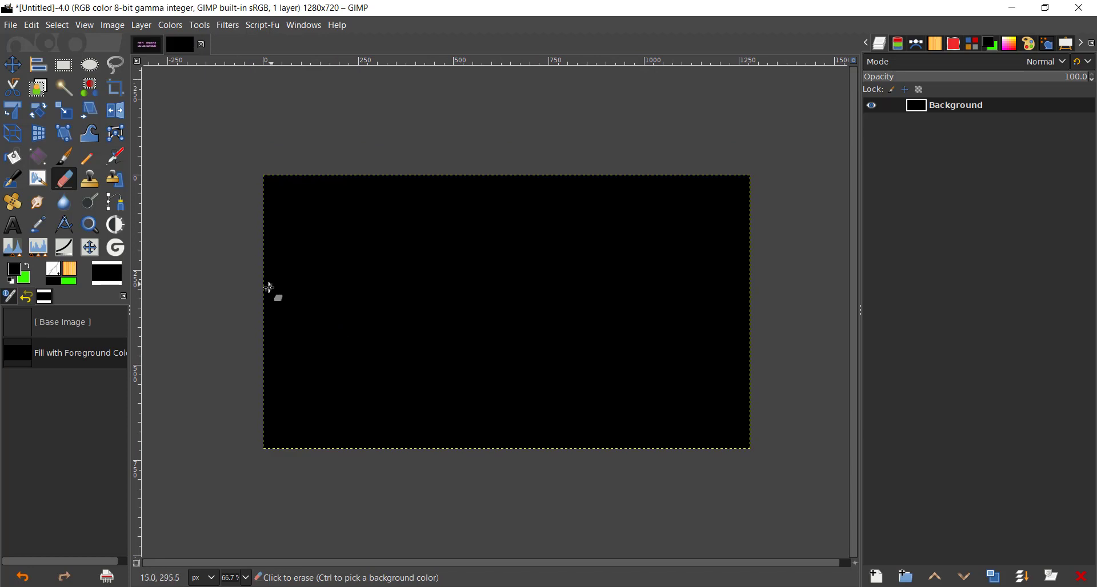
Start a text box near the canvas centre using the Transformers Bold font.
key("t")
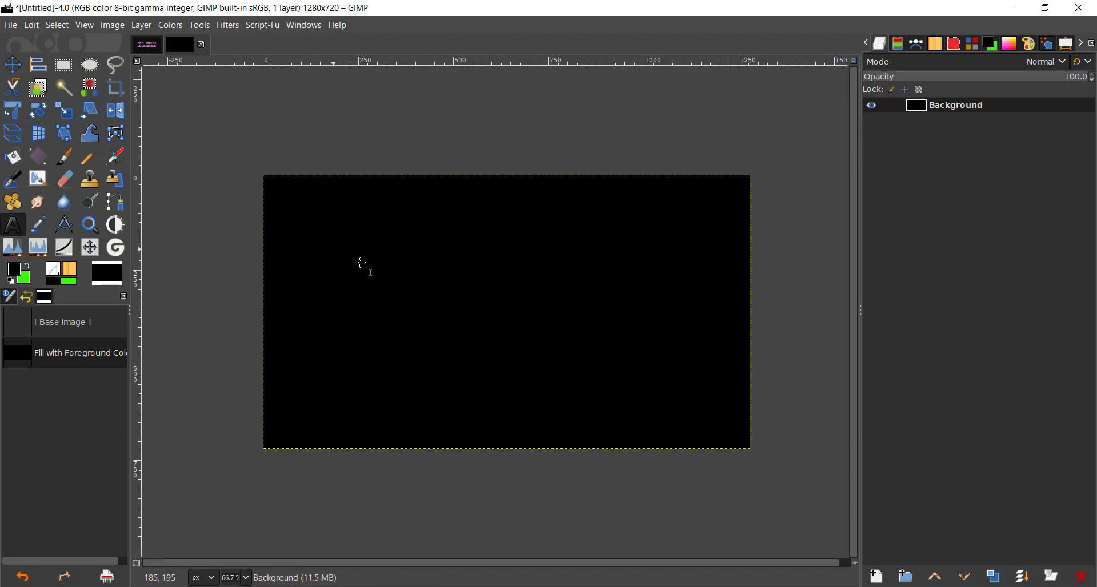
left_click(409, 287)
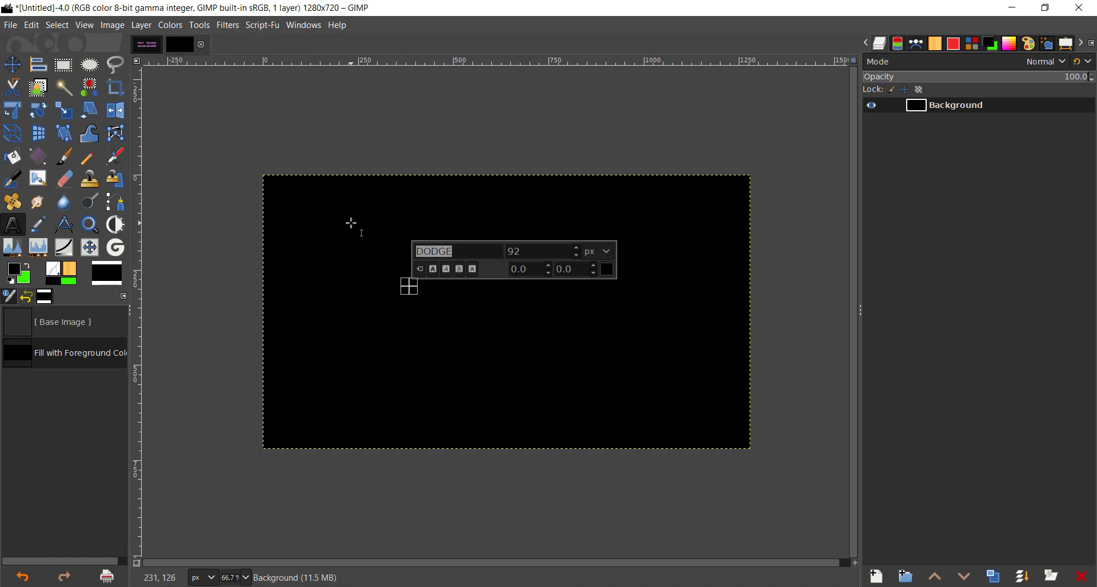
type("tr")
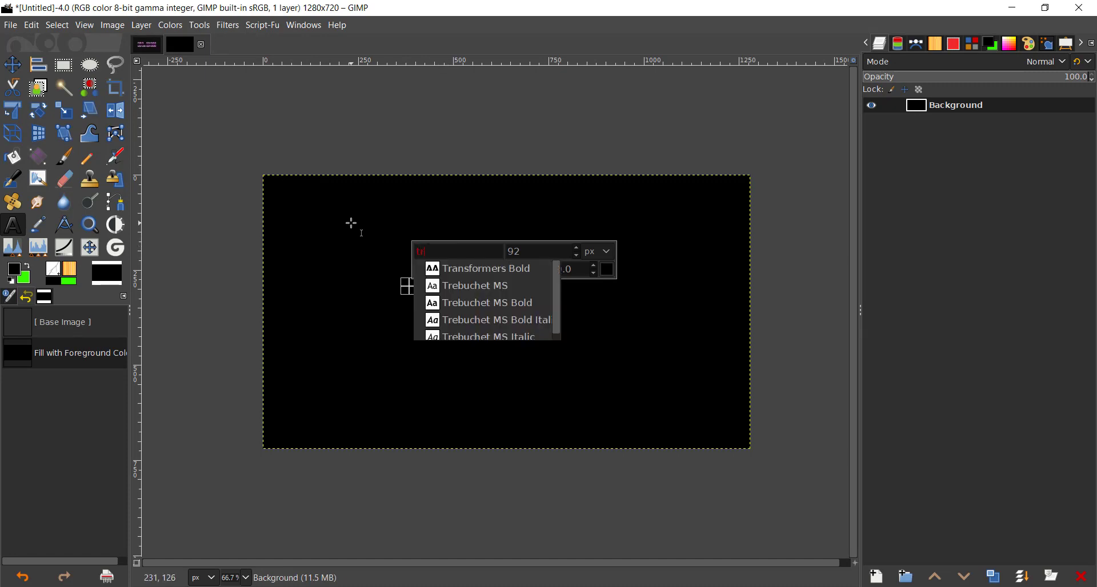
left_click(468, 270)
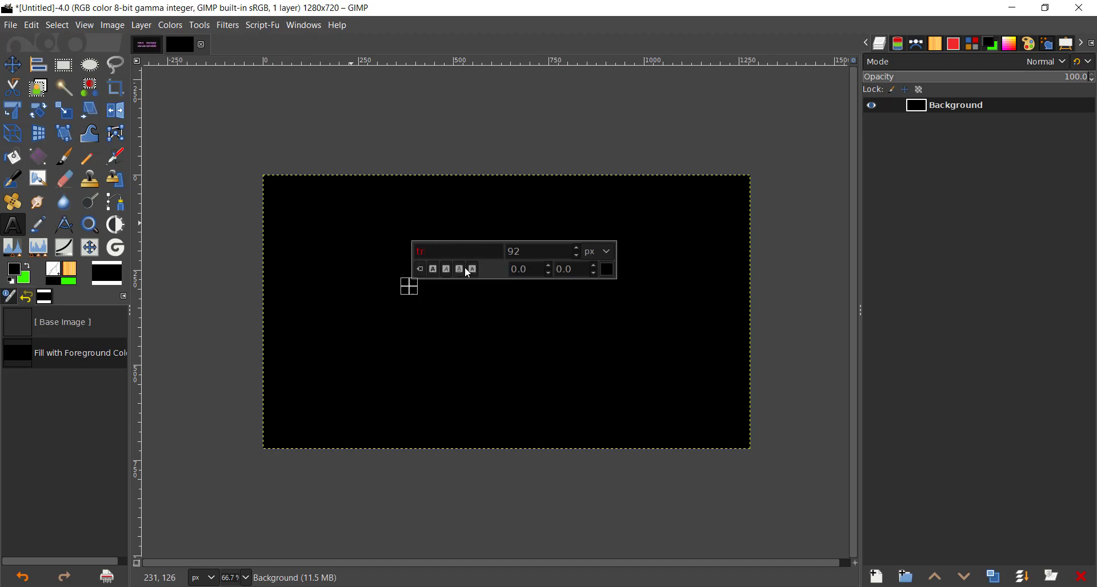
left_click(433, 339)
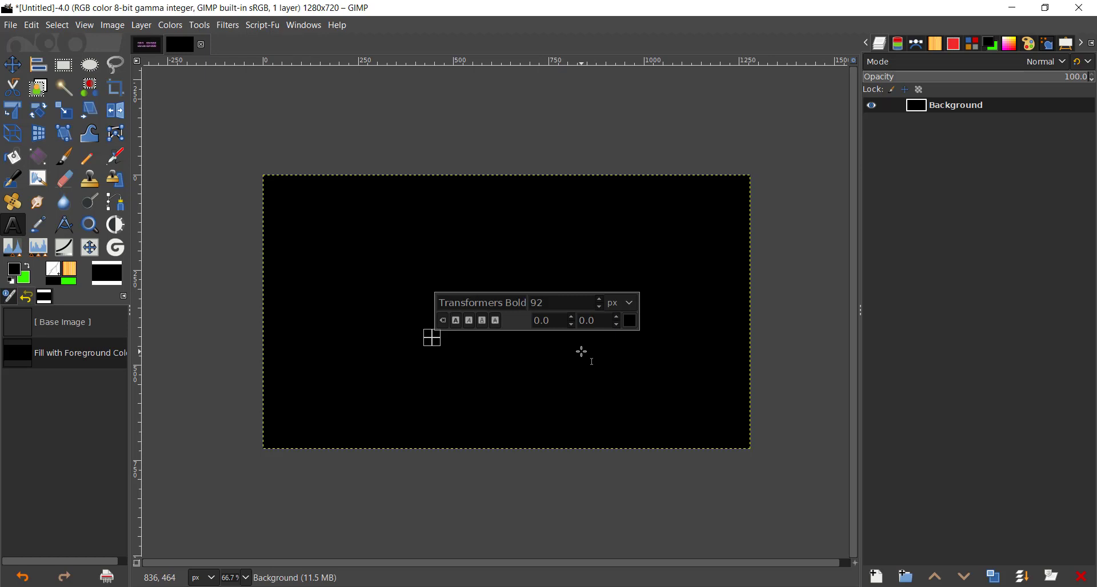
Type 'GLOW' in capitals, colour it white and enlarge it to 294 px.
key("Caps_Lock")
type("GLOW")
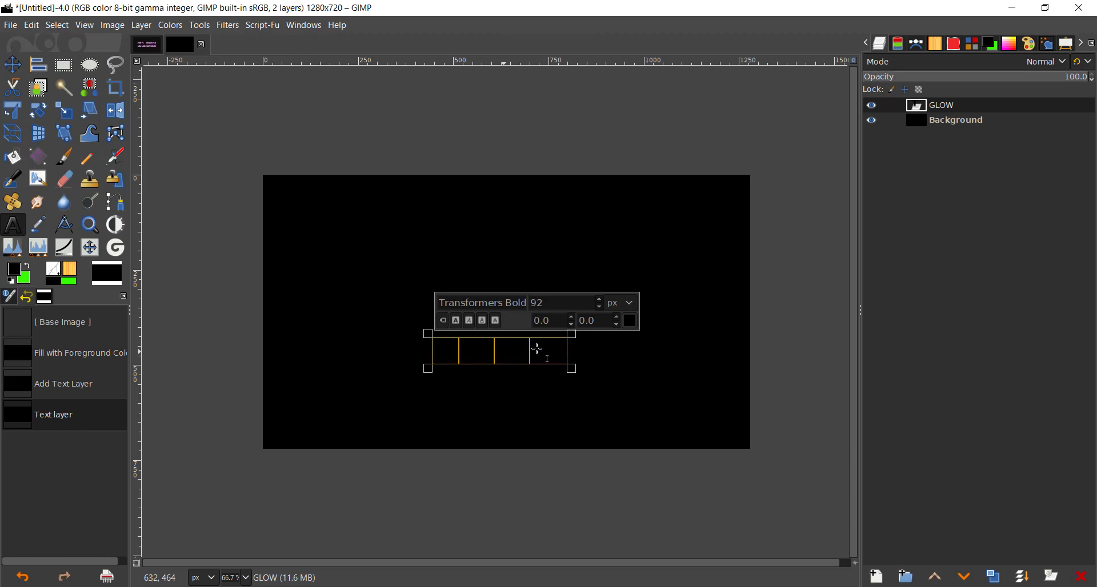
left_click(630, 321)
left_click_drag(545, 301, 506, 262)
left_click(685, 437)
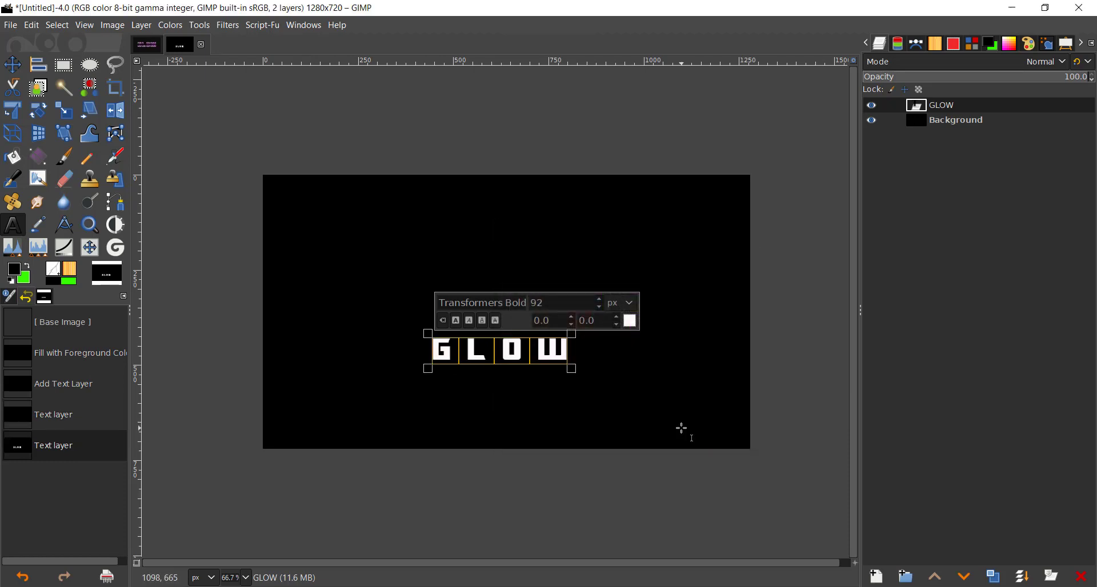
scroll(599, 303, "up", 20)
scroll(600, 304, "up", 20)
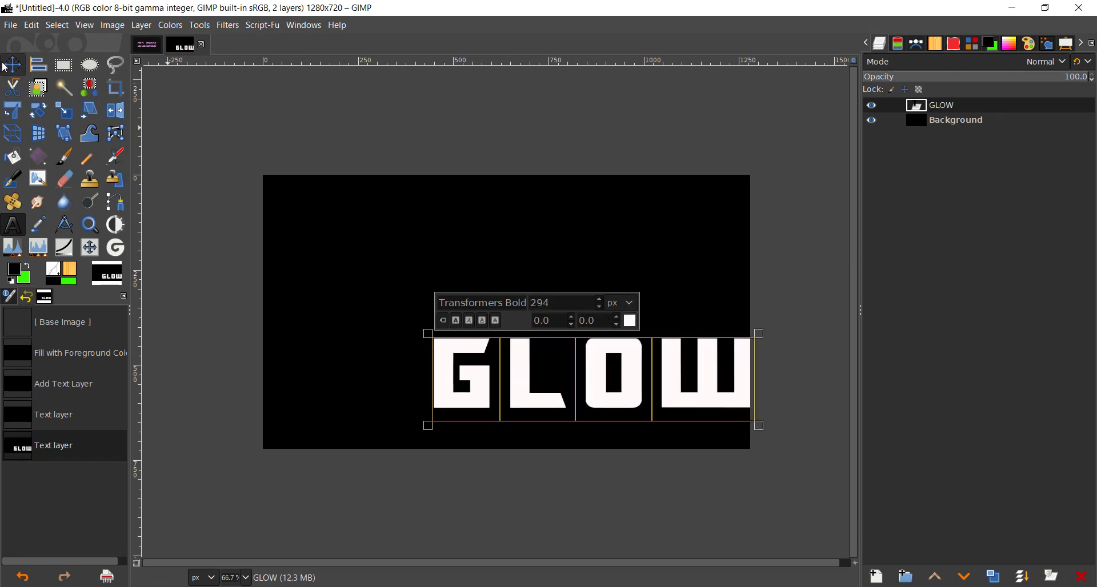
Centre the GLOW text layer horizontally and vertically on the canvas.
left_click(39, 65)
left_click(452, 348)
left_click(1073, 43)
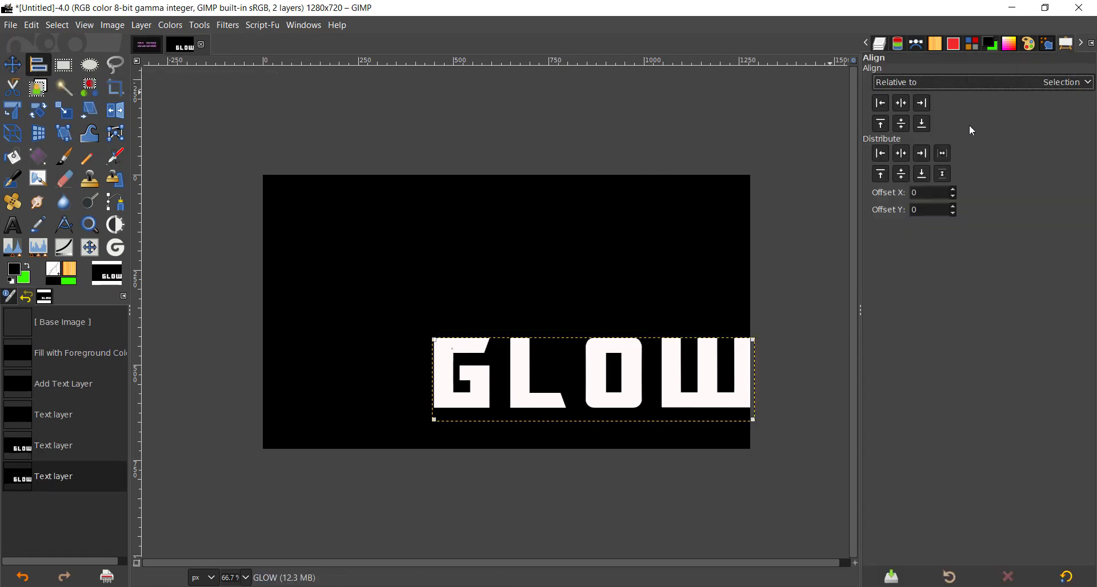
left_click(907, 106)
left_click(900, 124)
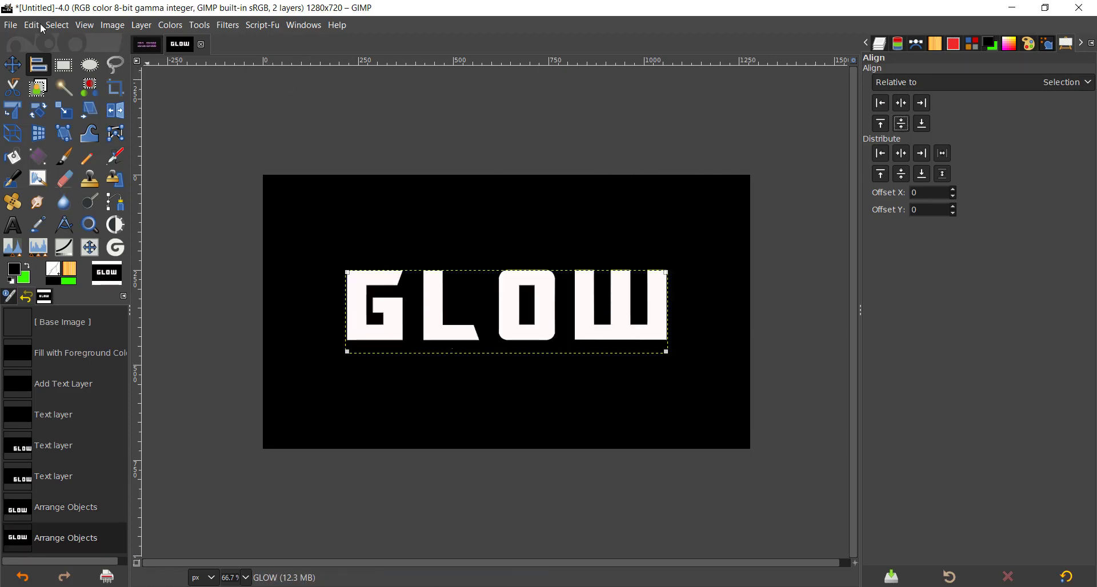
Crop the GLOW layer to its content and return to the Layers list.
left_click(144, 28)
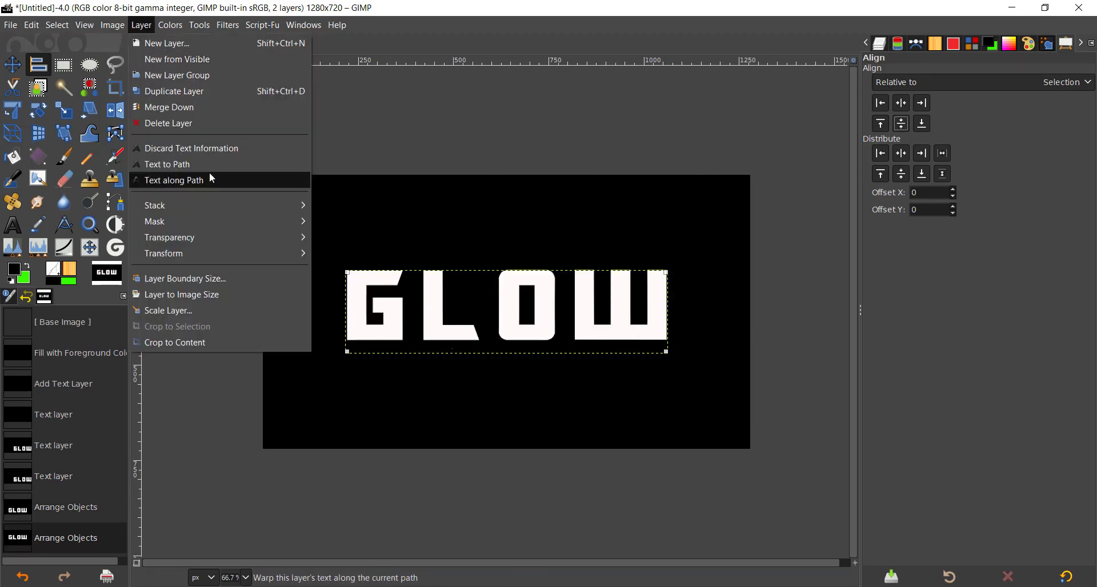
left_click(209, 343)
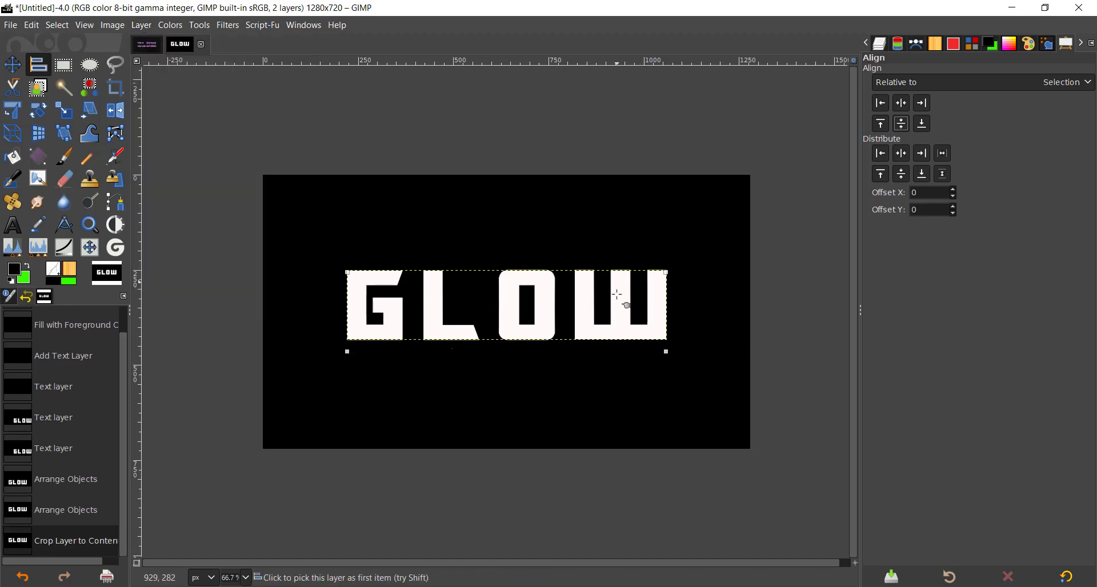
left_click(882, 45)
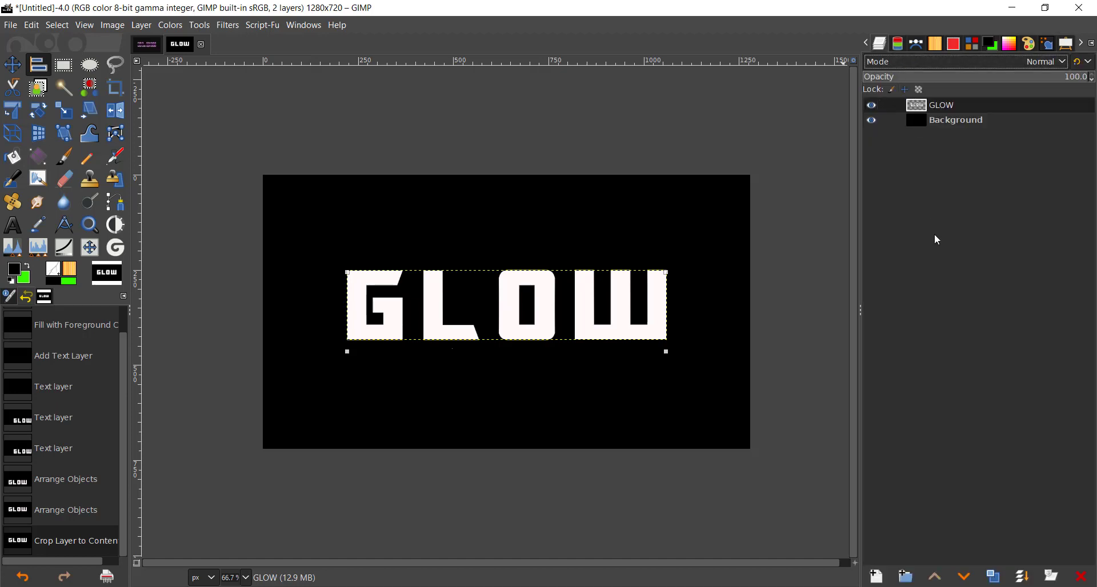
Turn the GLOW letters into a selection and add a transparent layer named 'OUTLINE'.
right_click(917, 99)
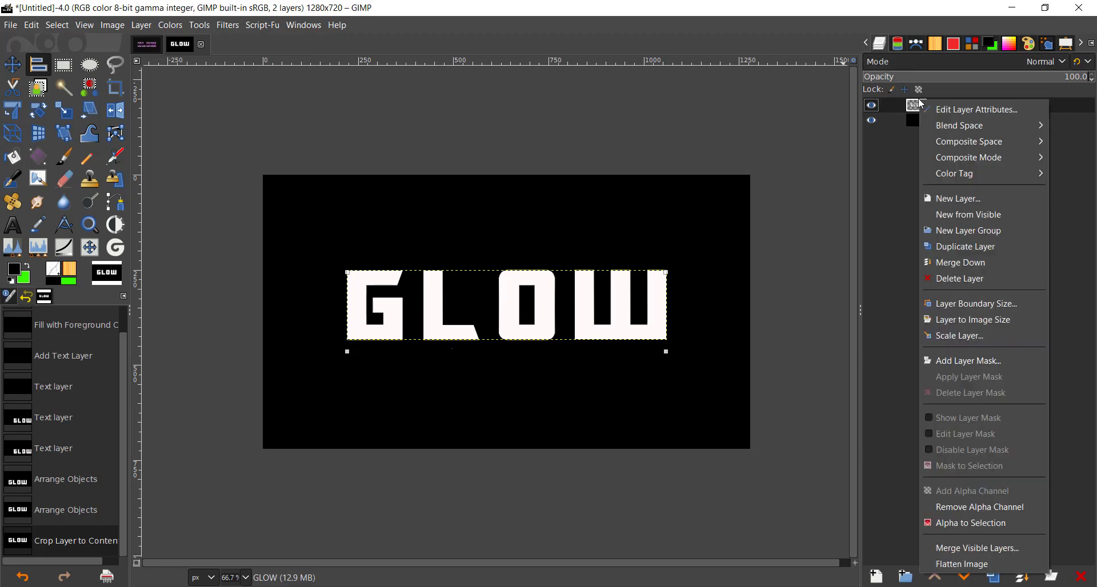
left_click(964, 523)
left_click(877, 575)
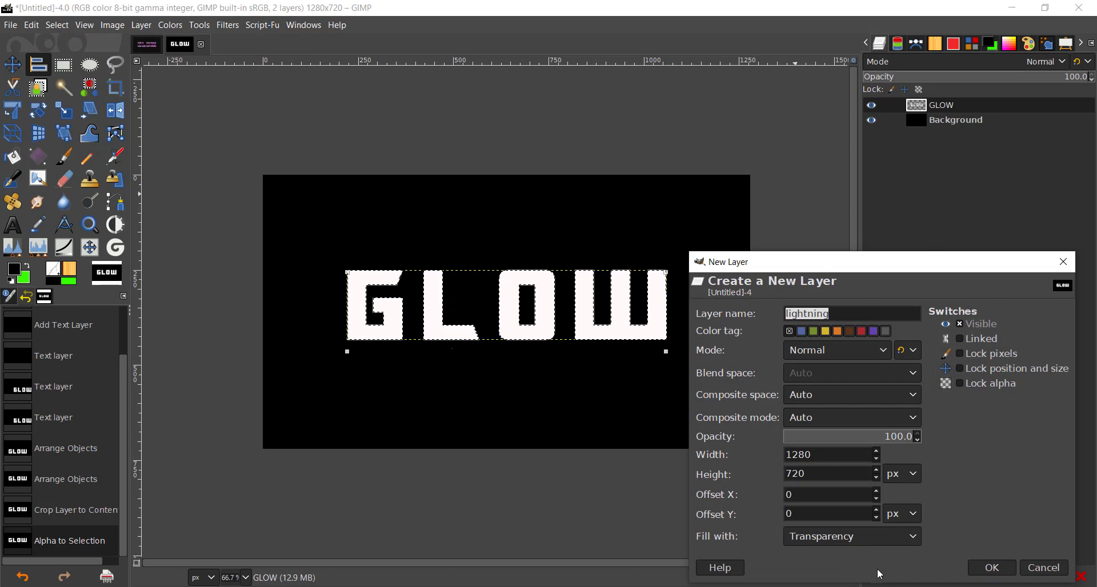
type("o")
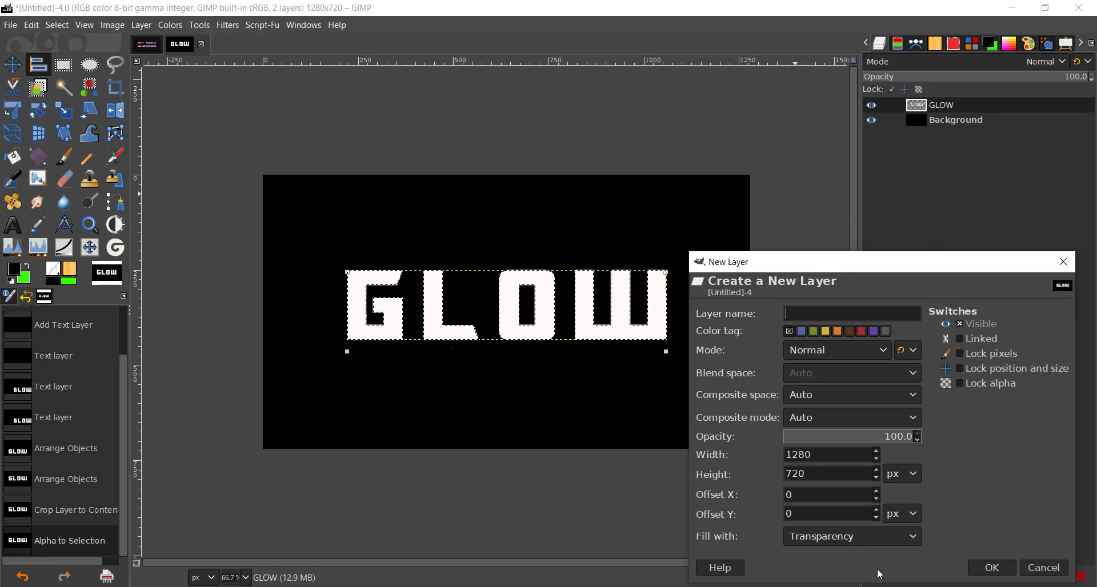
key("BackSpace")
type("OUTLINE")
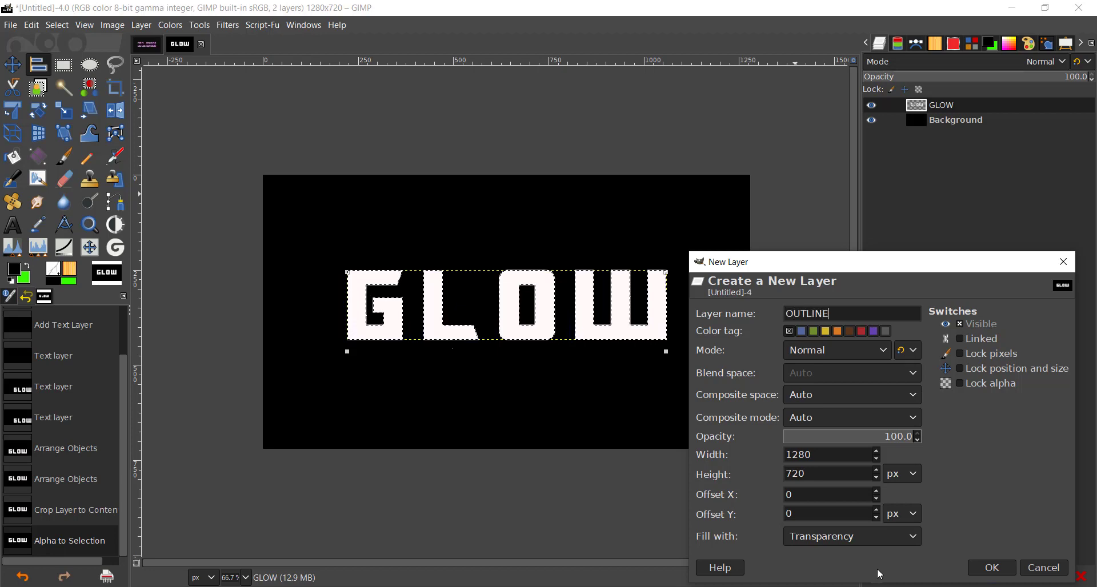
key("Return")
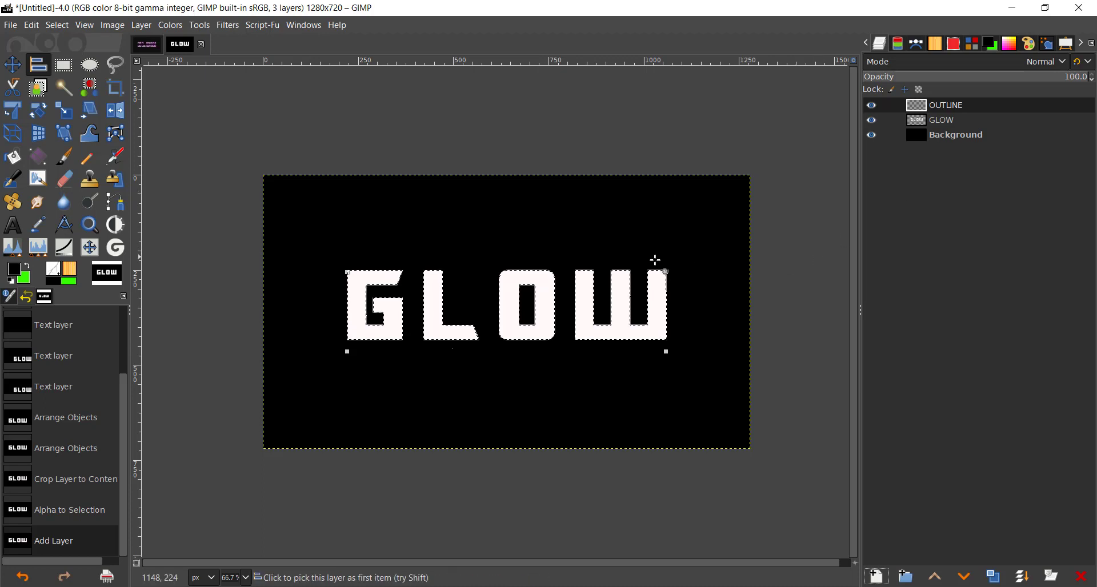
Stroke the GLOW letter selection onto the OUTLINE layer at 4 px.
left_click(13, 65)
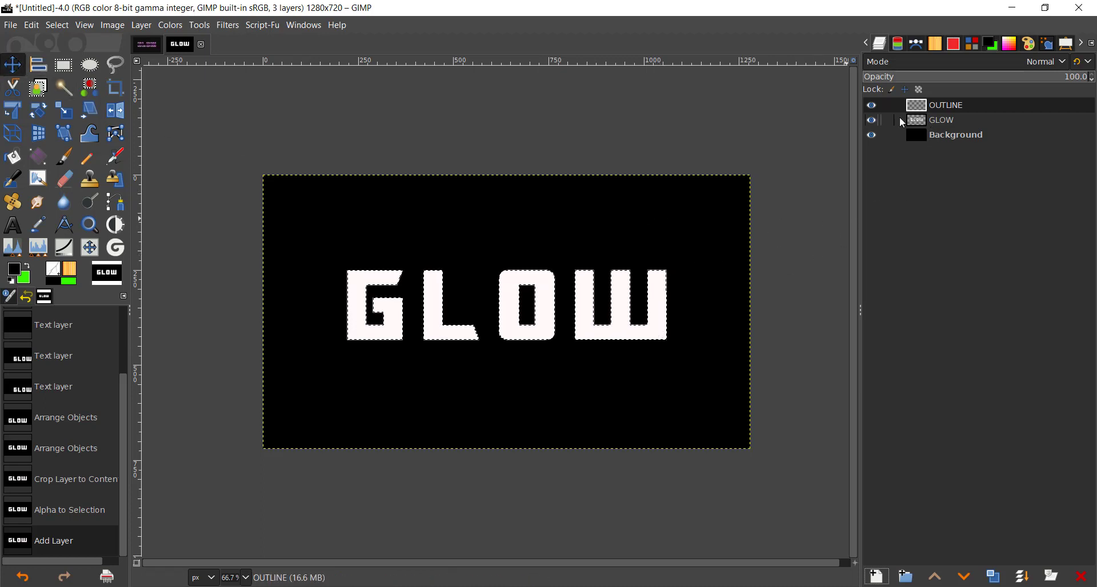
left_click(114, 25)
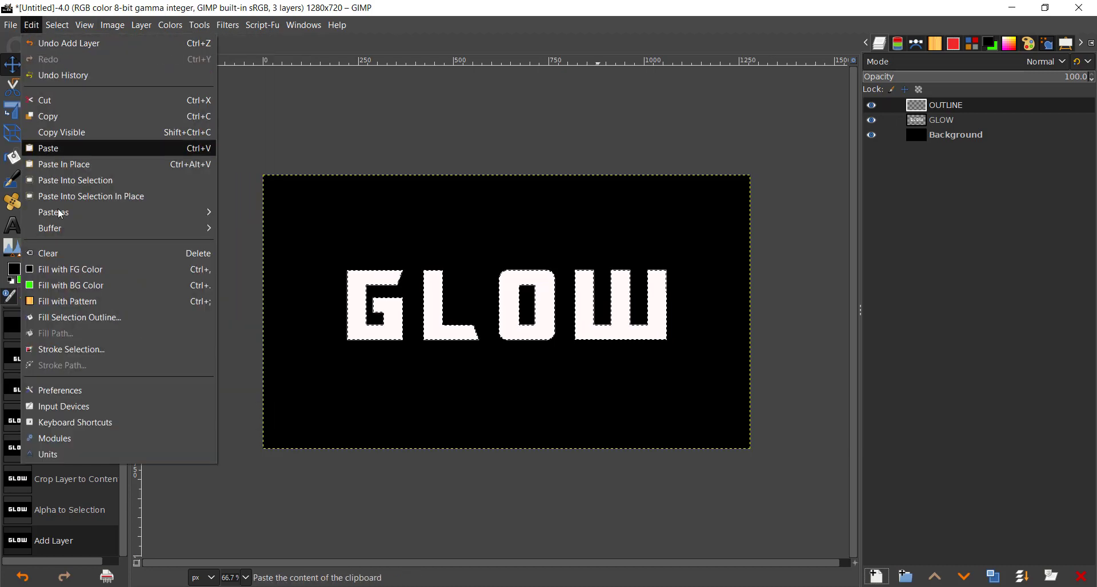
left_click(88, 348)
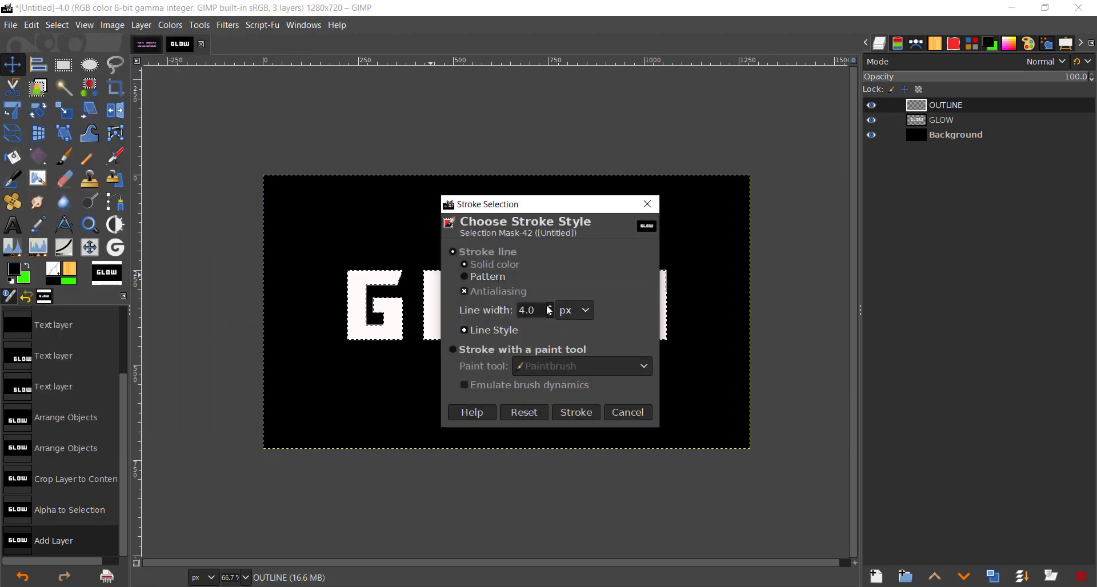
left_click(574, 414)
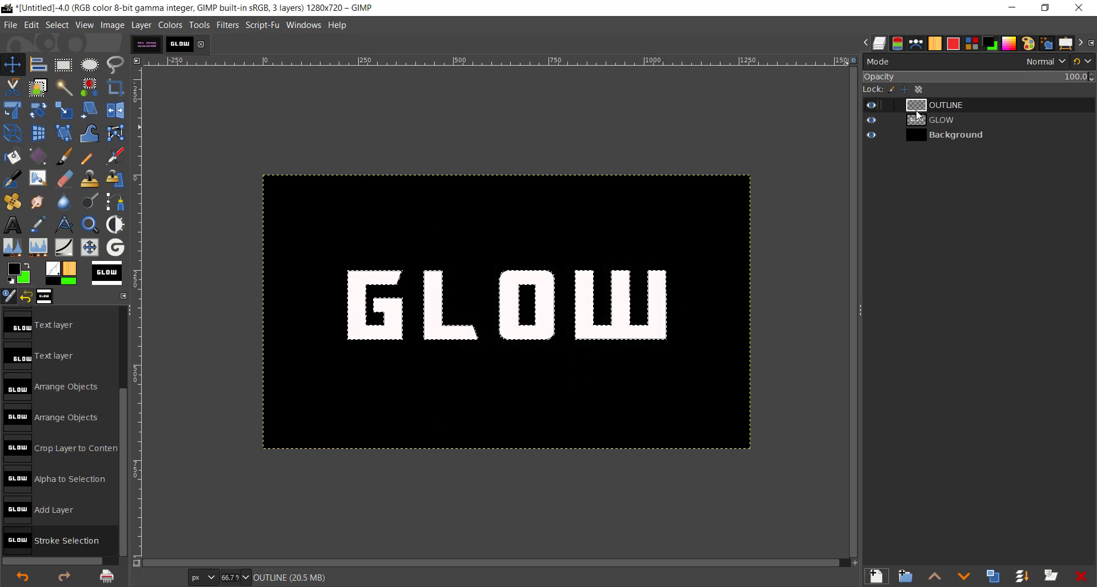
Lower the GLOW layer's opacity to 17.7 and stroke the selection again on OUTLINE.
left_click(942, 119)
left_click_drag(1022, 76, 892, 92)
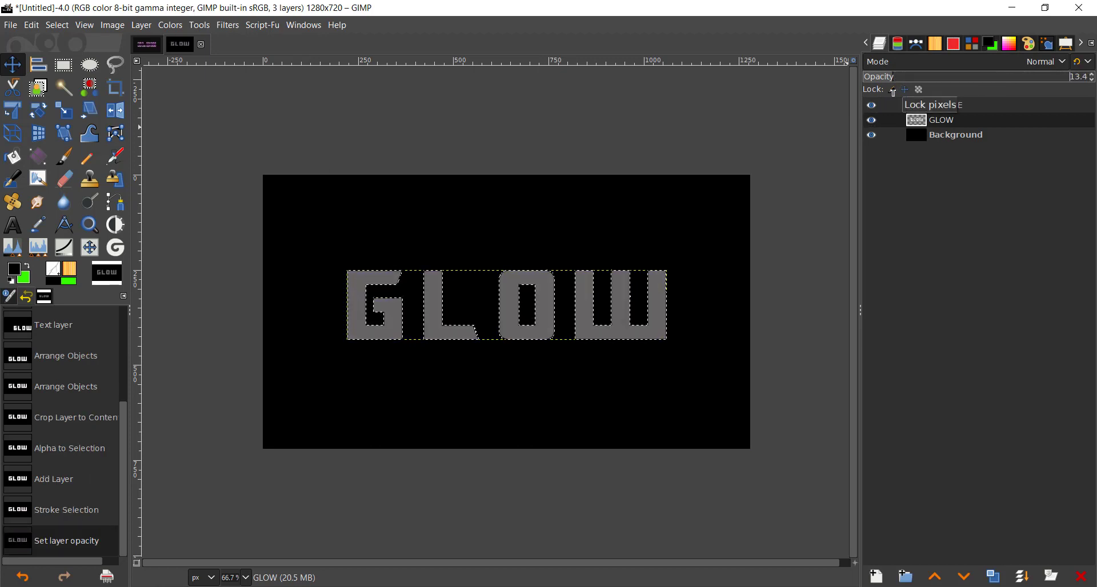
left_click(925, 103)
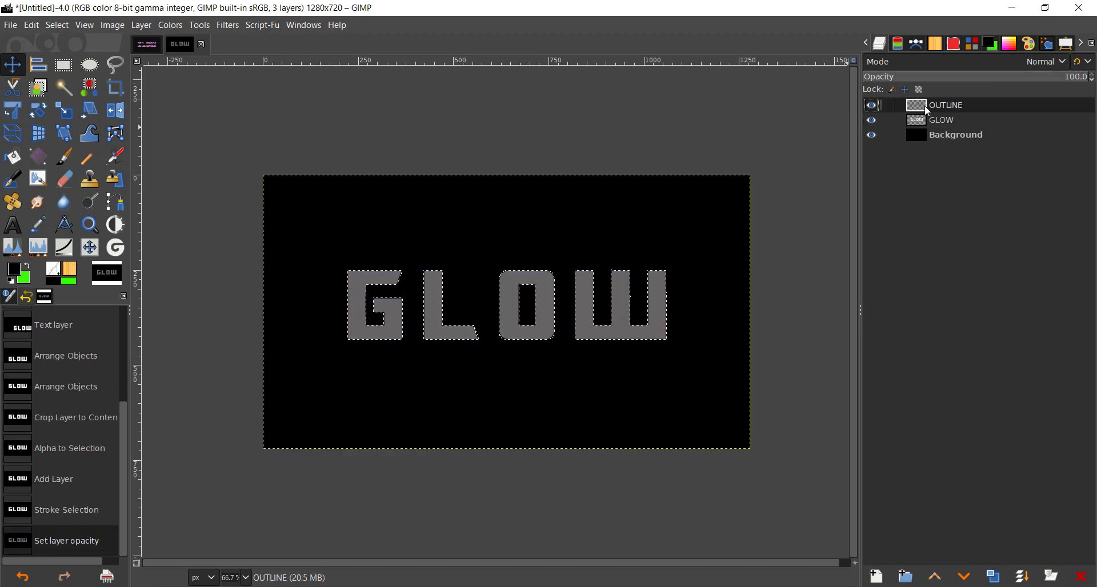
left_click(32, 25)
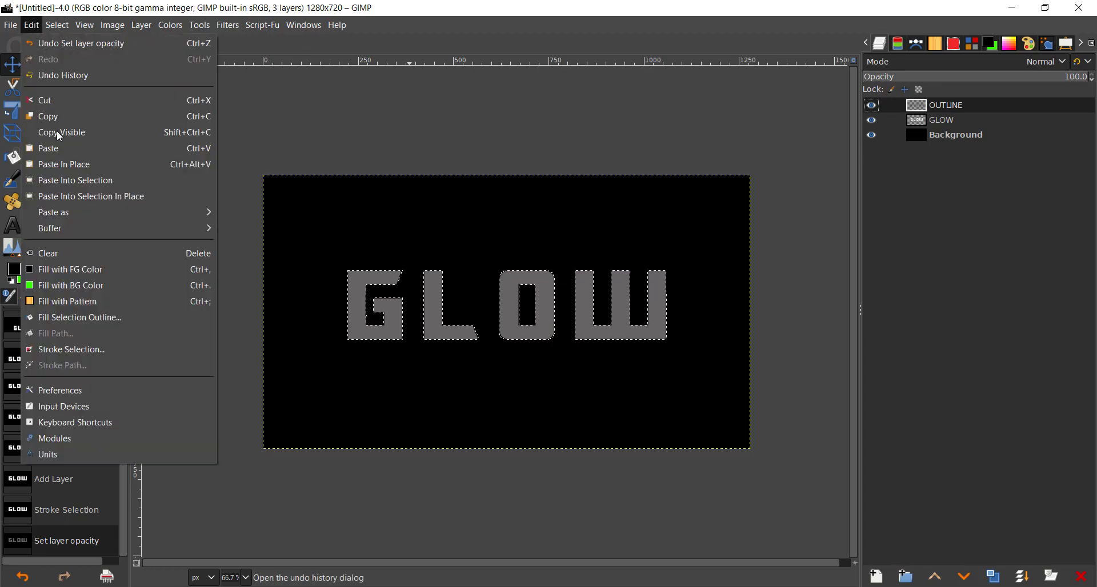
left_click(108, 351)
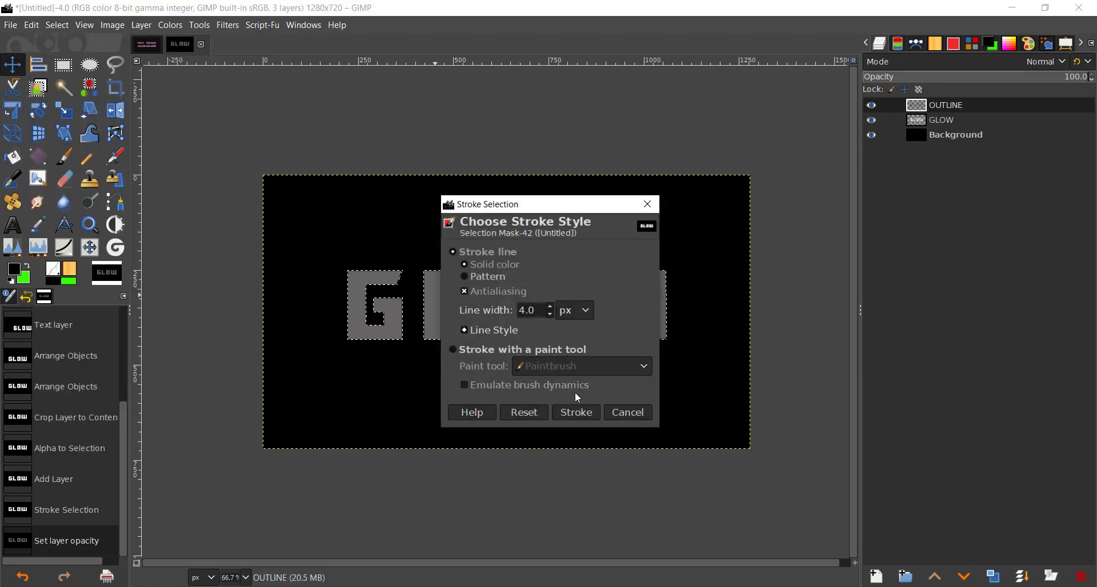
left_click(577, 414)
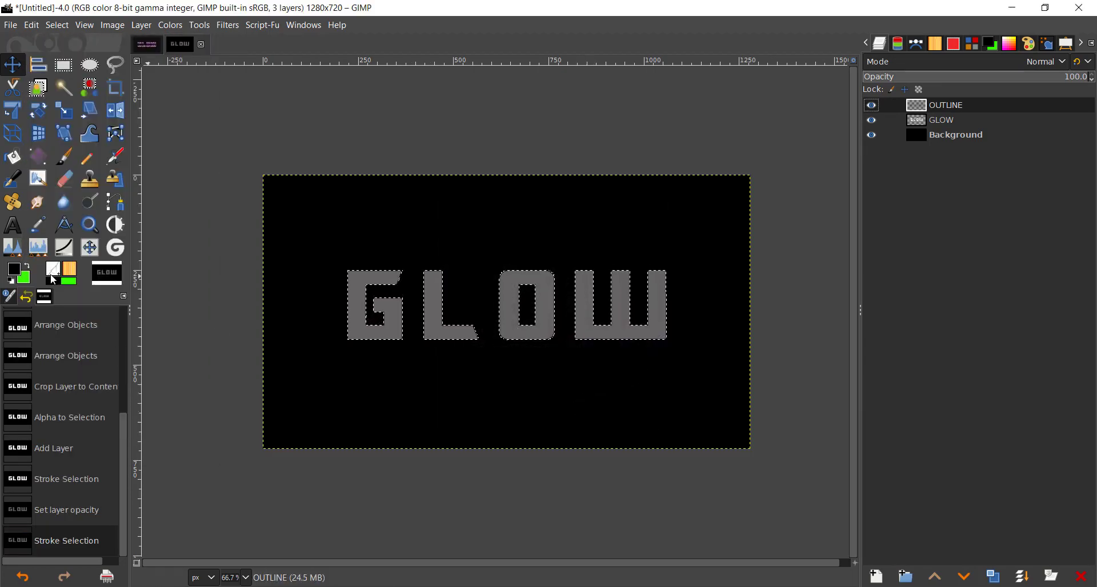
Switch the foreground to white (ffffff) and stroke the letter outlines in white.
left_click(15, 269)
left_click_drag(183, 228, 134, 144)
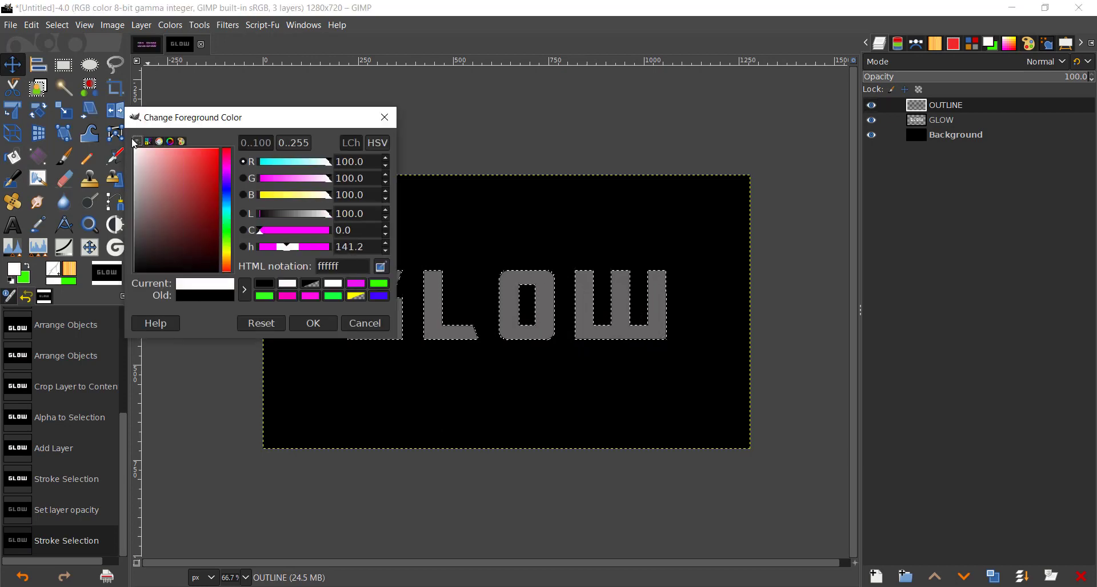
left_click(308, 323)
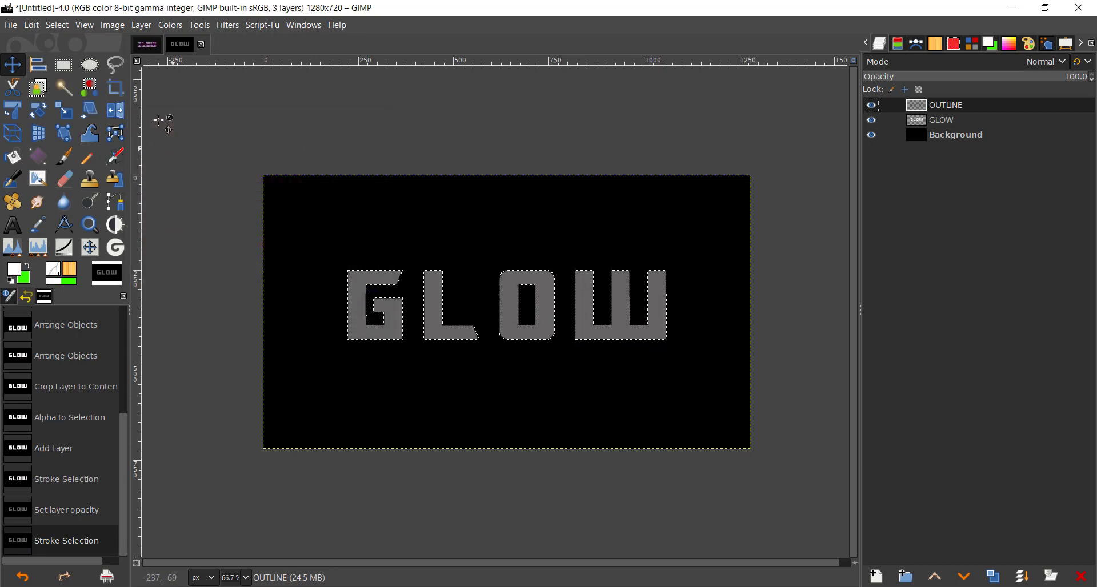
left_click(32, 25)
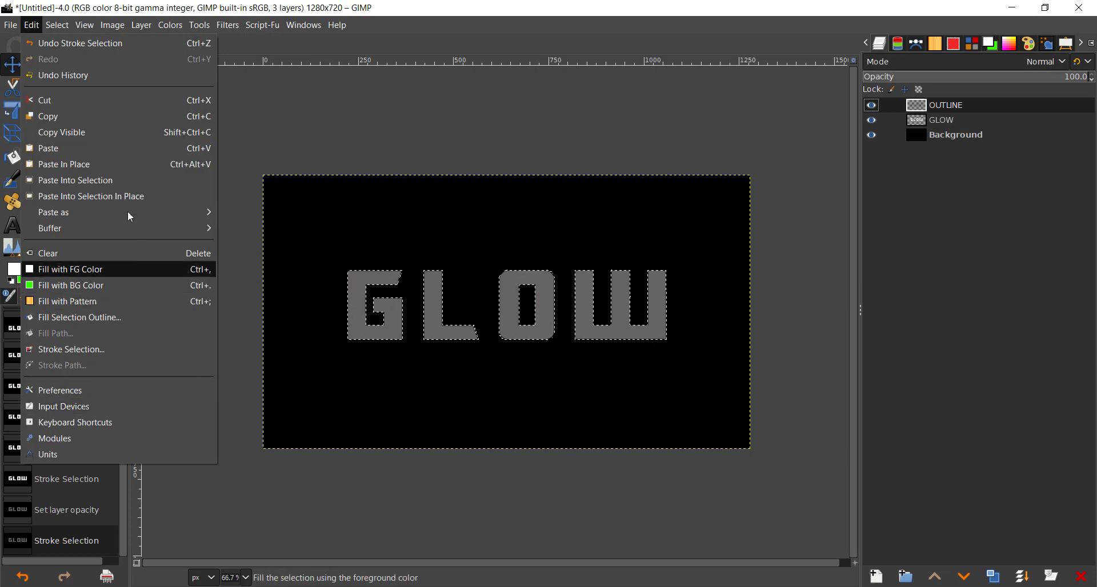
left_click(130, 349)
left_click(567, 412)
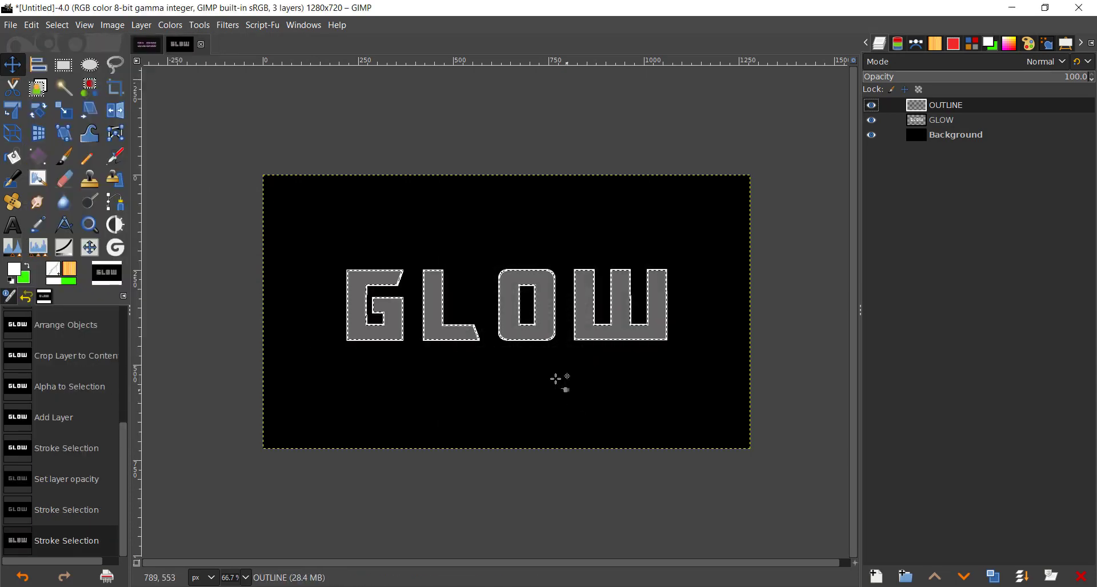
scroll(419, 300, "up", 1)
left_click_drag(587, 348, 558, 355)
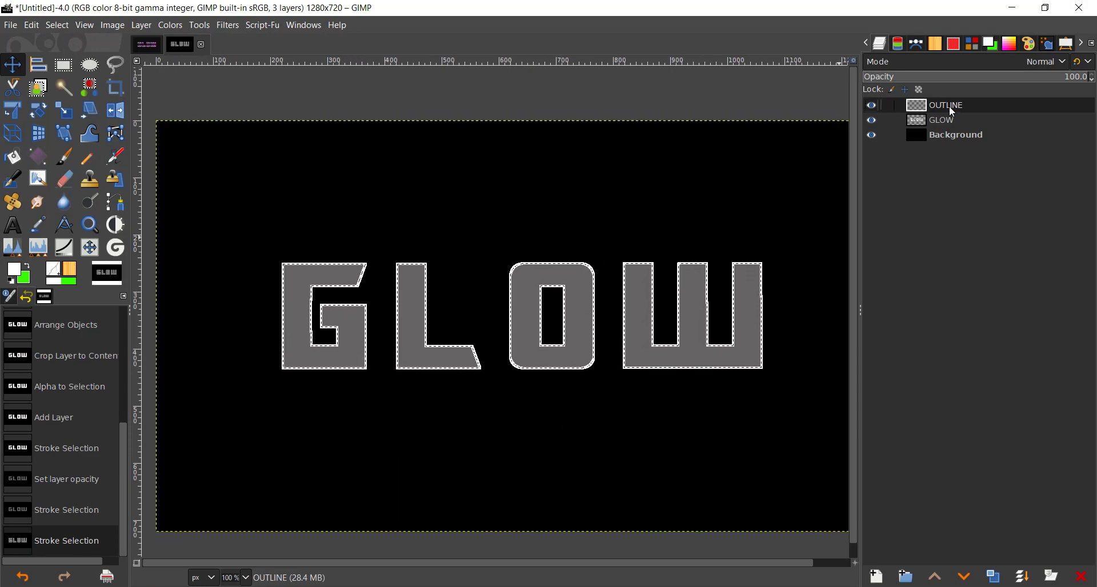
Deselect all and add a black, fully transparent layer mask to OUTLINE.
key("shift+ctrl+a")
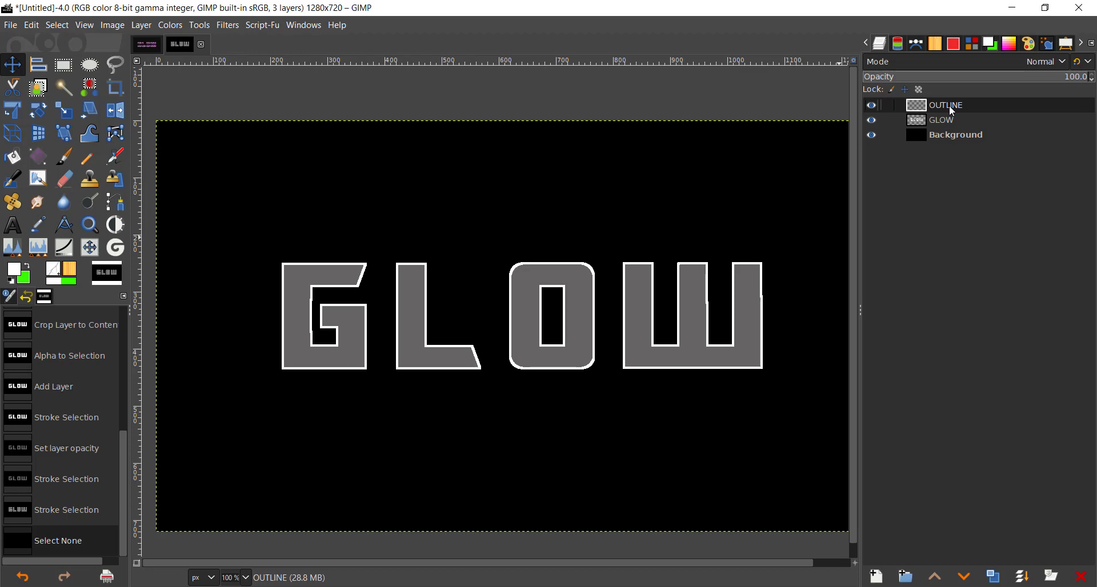
right_click(950, 106)
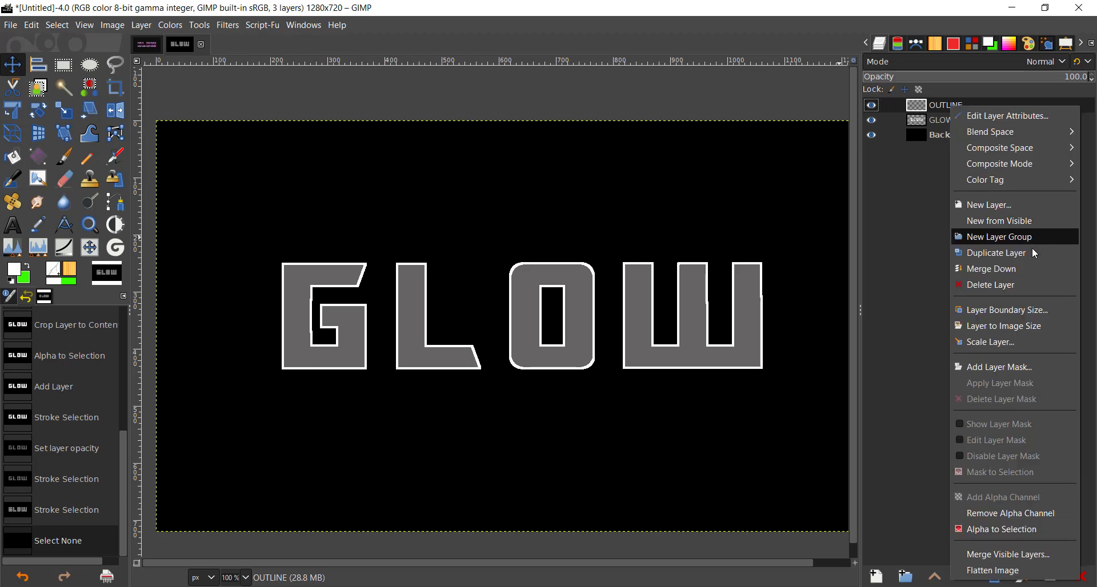
left_click(1015, 367)
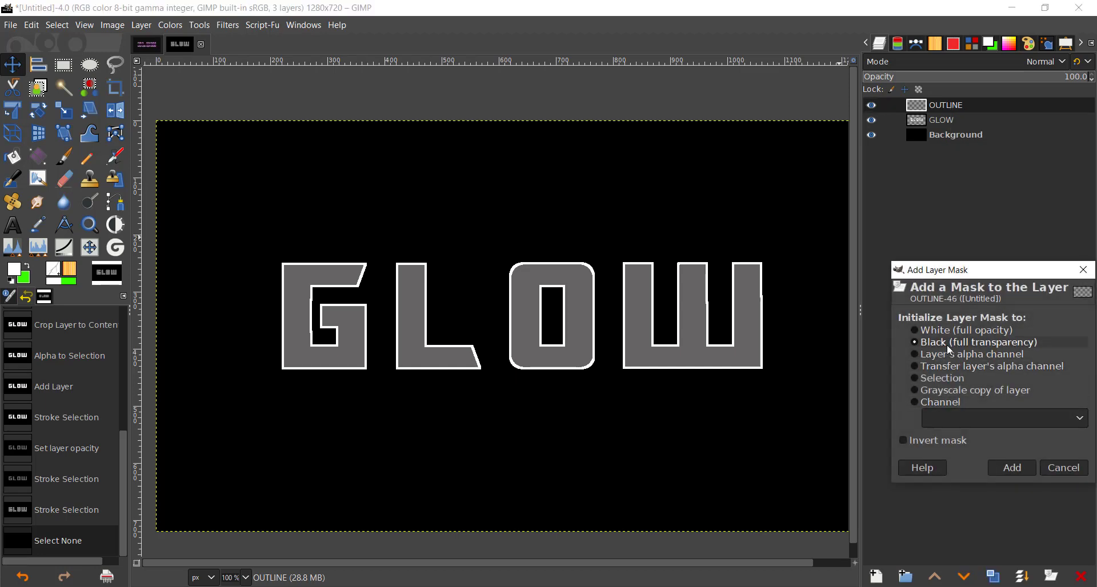
left_click_drag(926, 271, 846, 197)
left_click(931, 400)
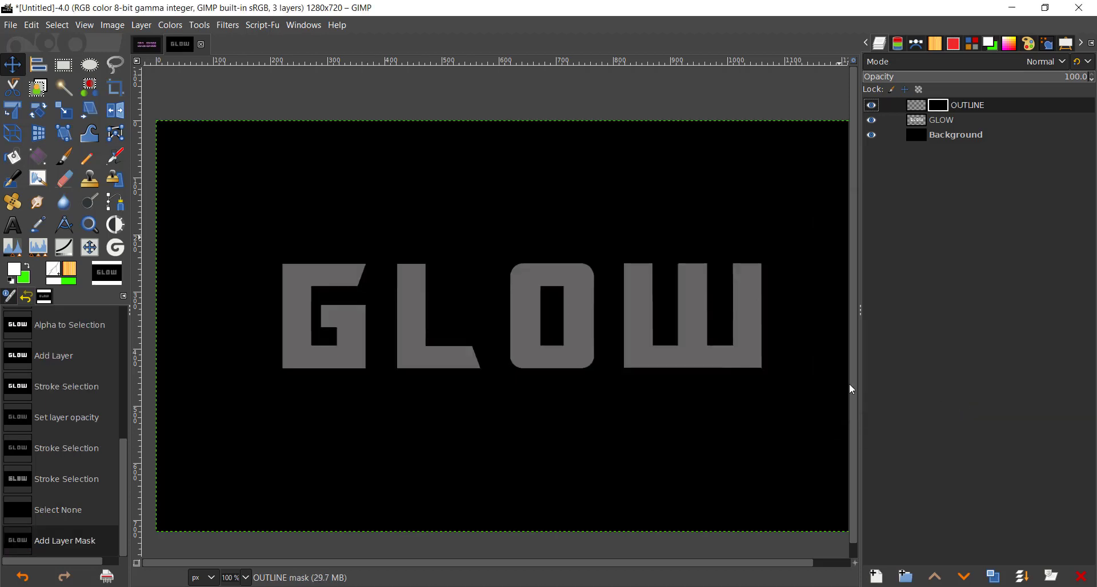
key("p")
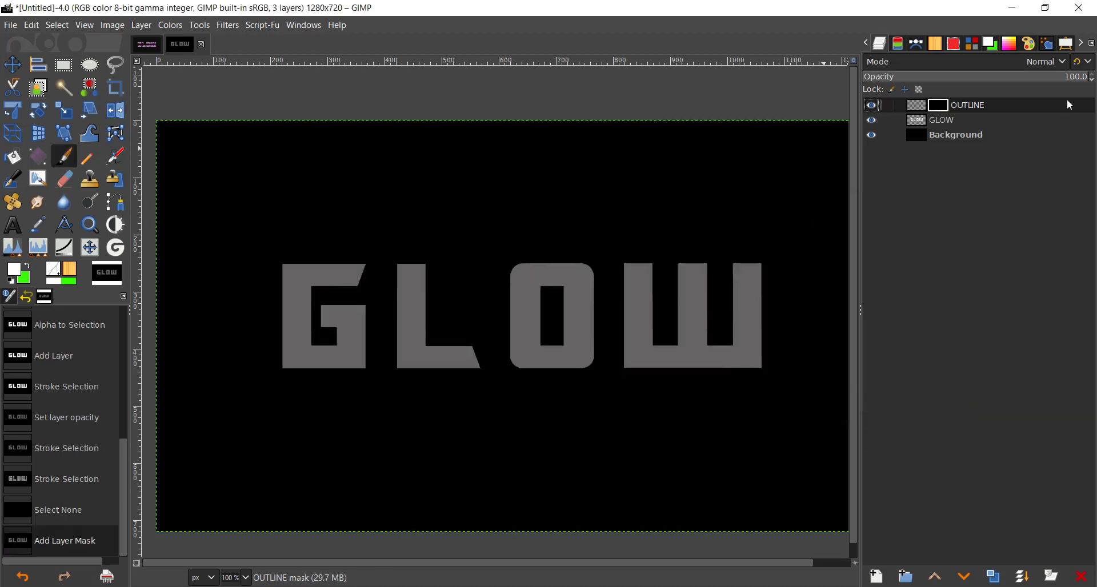
Choose the '2. Hardness 025' brush and raise its size to 266.
left_click(1065, 44)
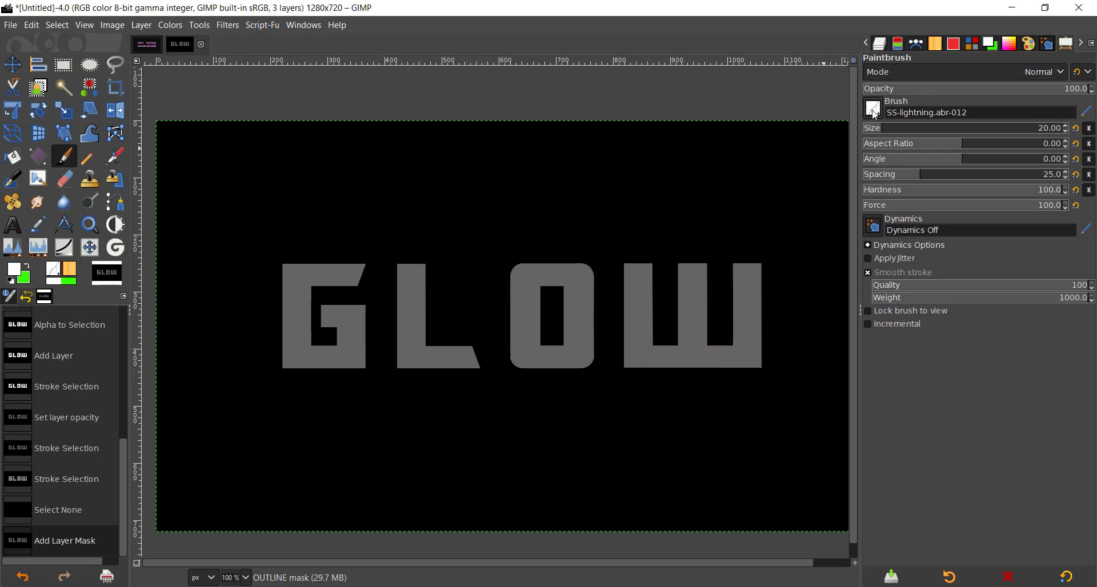
left_click(873, 111)
scroll(881, 225, "down", 5)
scroll(881, 225, "up", 6)
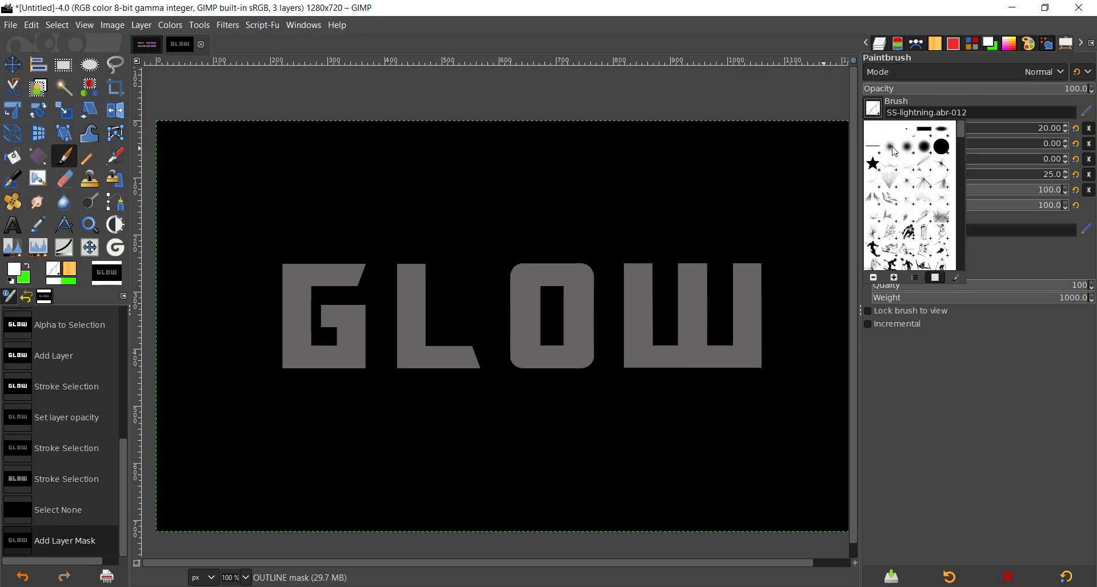
left_click(894, 151)
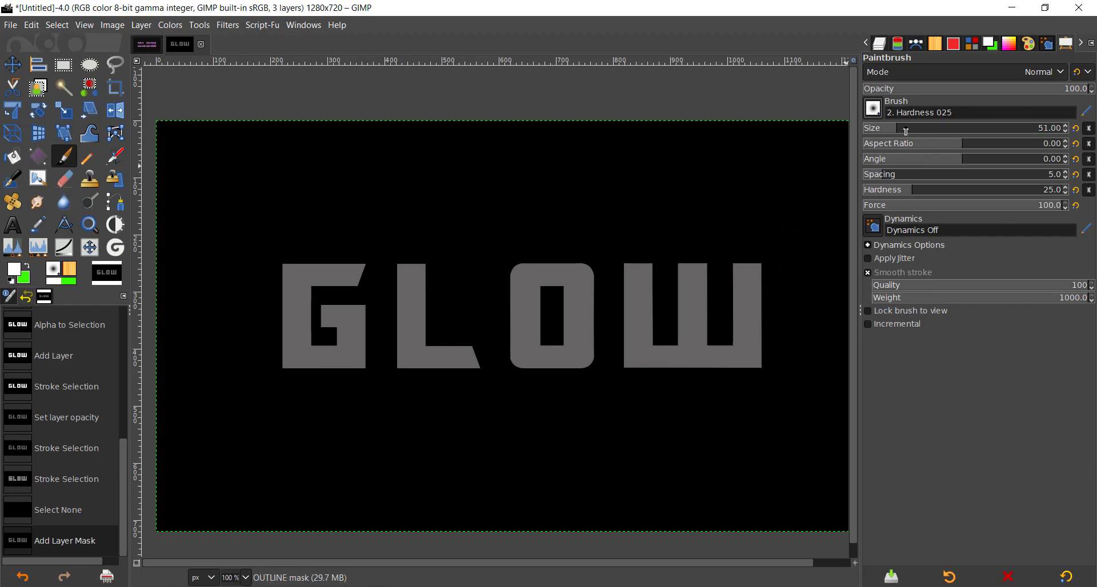
left_click_drag(906, 131, 953, 131)
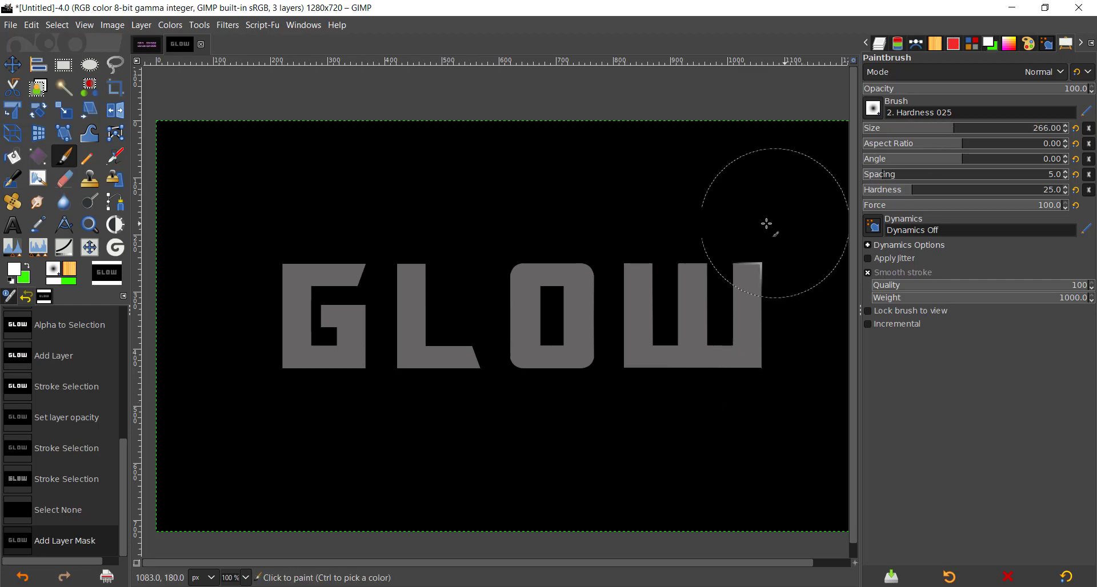
Paint white on the mask along the letters' top and bottom edges.
left_click_drag(758, 224, 211, 238)
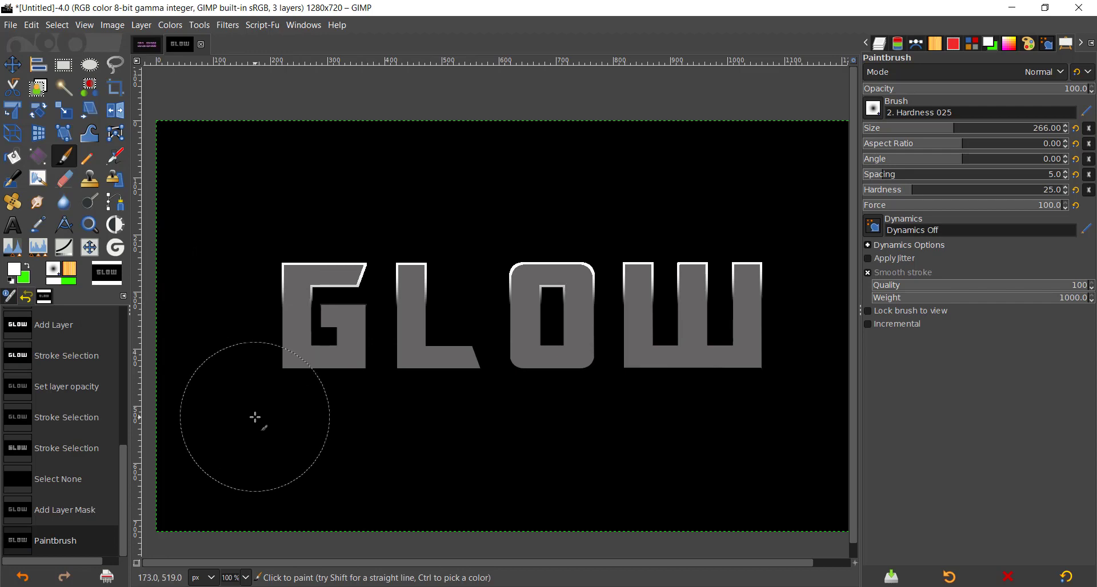
left_click_drag(254, 418, 893, 386)
scroll(543, 330, "down", 2)
scroll(543, 330, "up", 2)
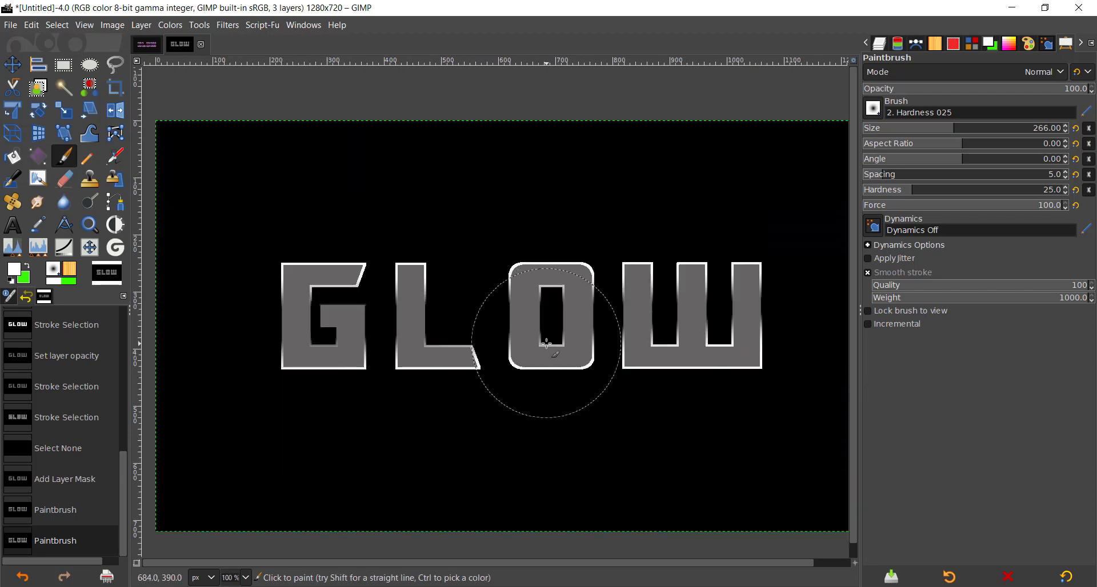
scroll(879, 48, "up", 1)
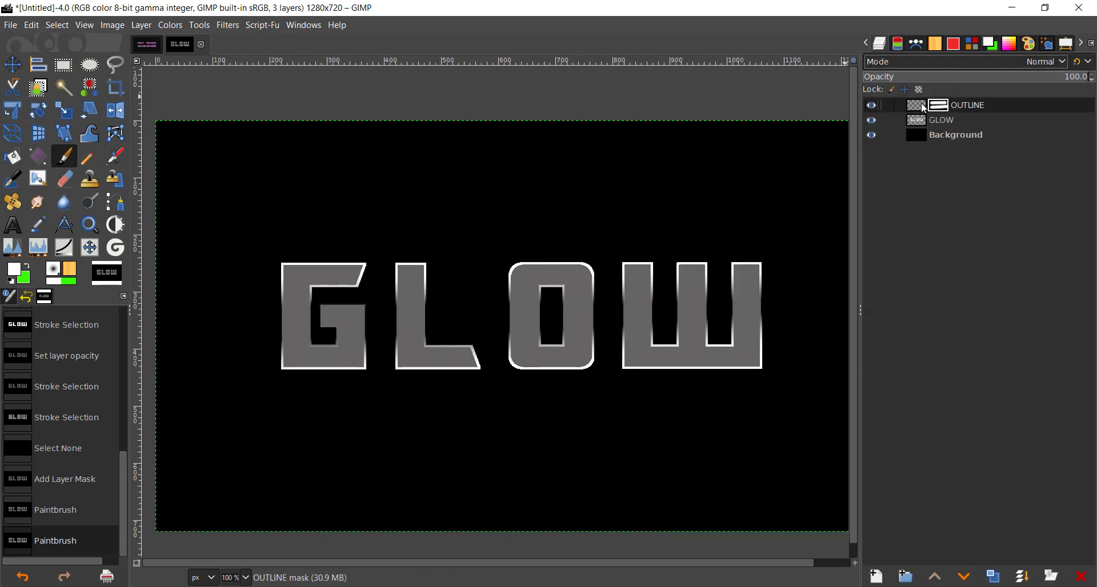
Apply the OUTLINE layer mask, comparing briefly against the finished neon reference.
right_click(925, 107)
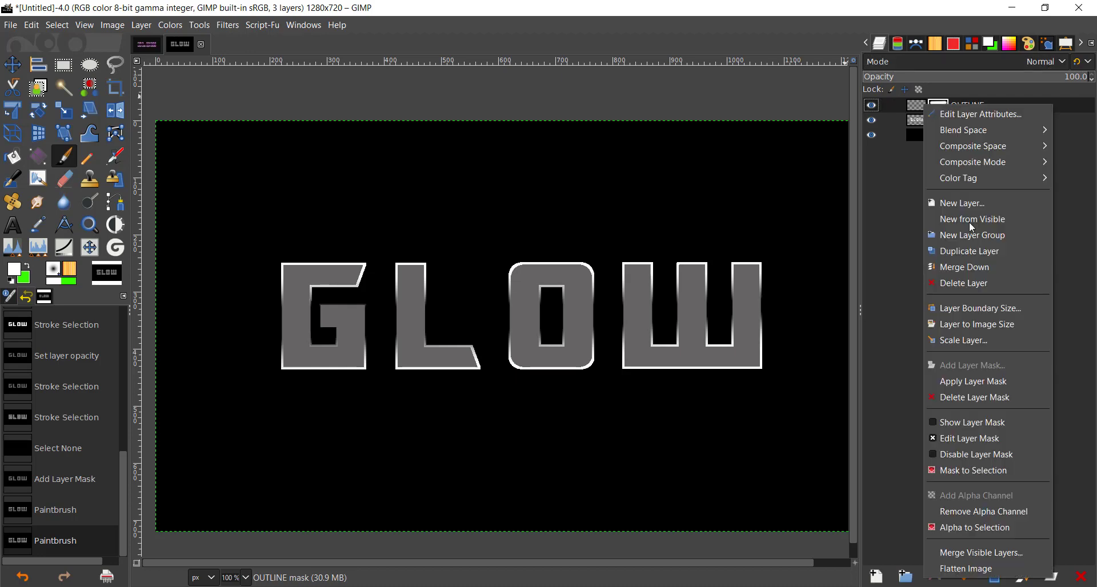
left_click(988, 390)
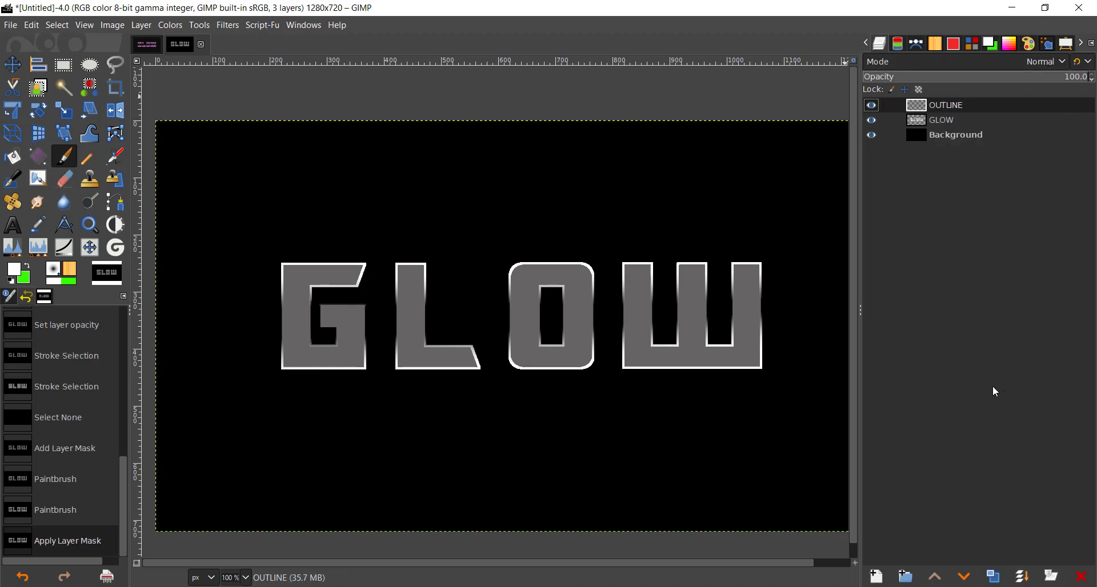
left_click(144, 46)
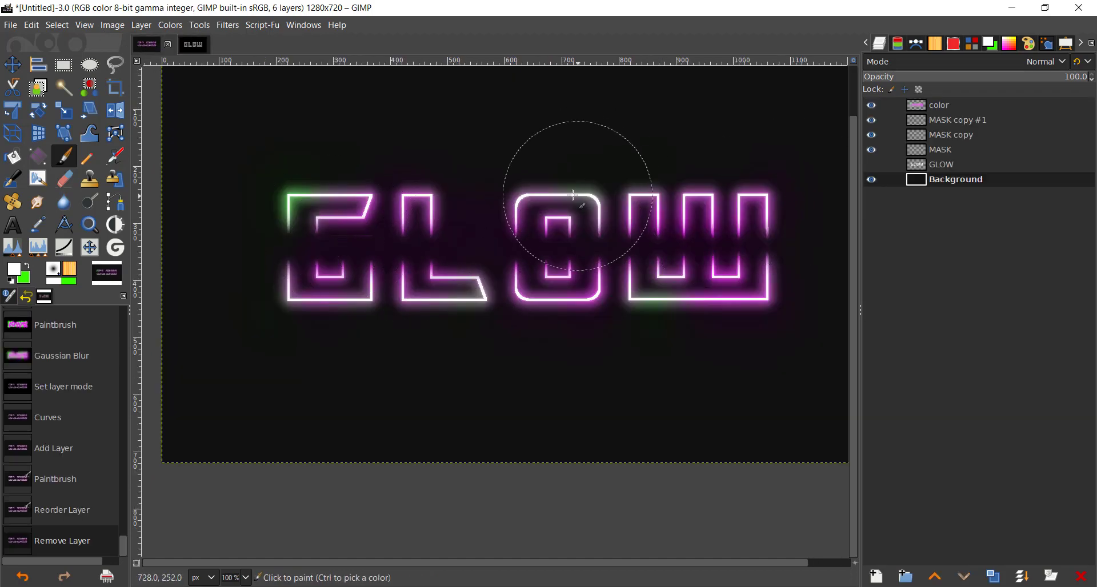
left_click(194, 45)
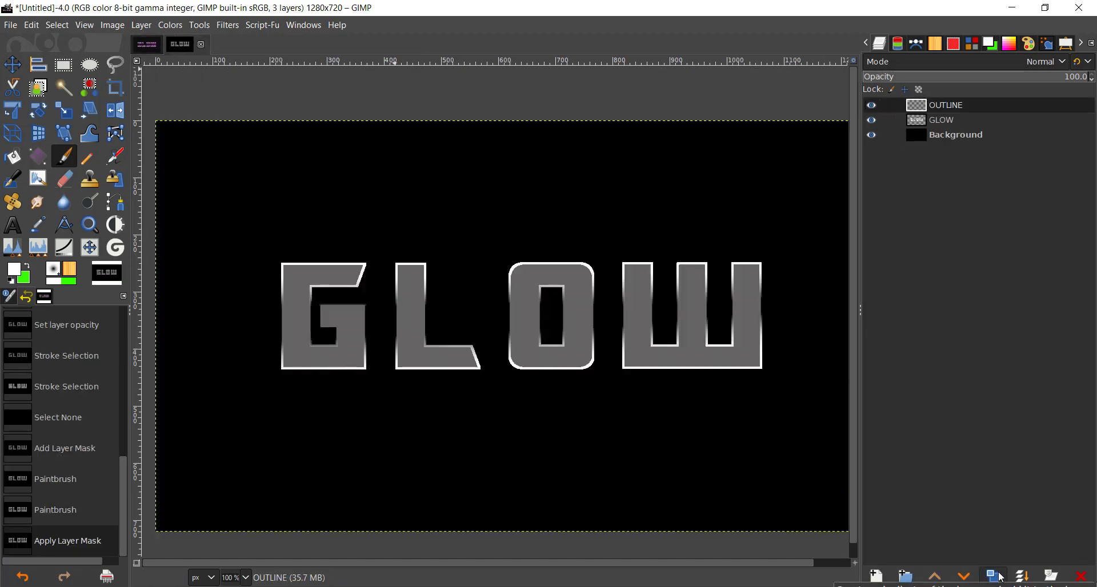
Hide the GLOW layer, duplicate OUTLINE twice and select OUTLINE copy.
left_click(871, 120)
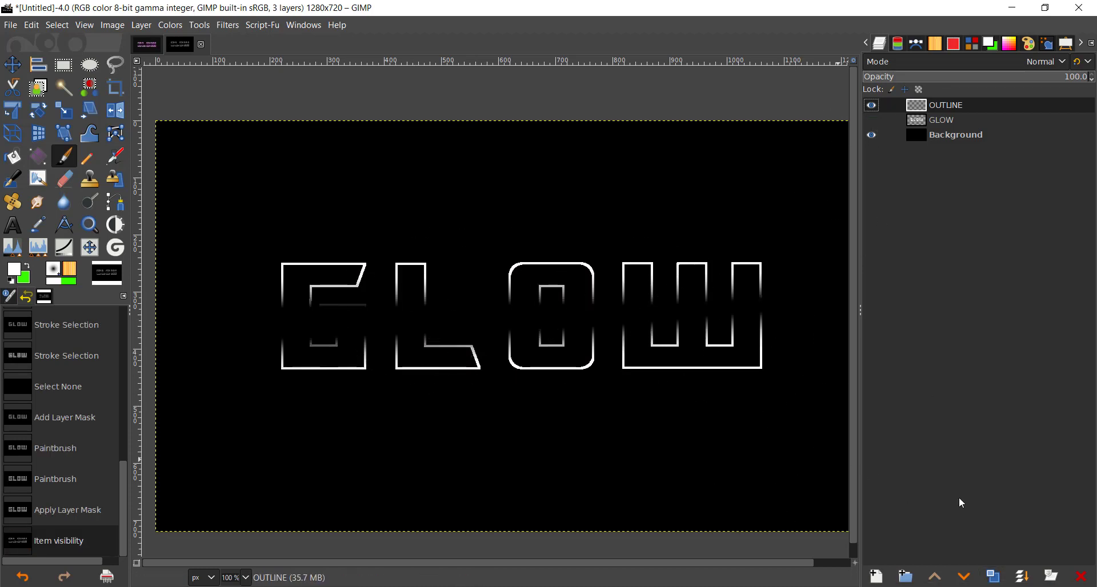
left_click(1000, 578)
left_click(999, 578)
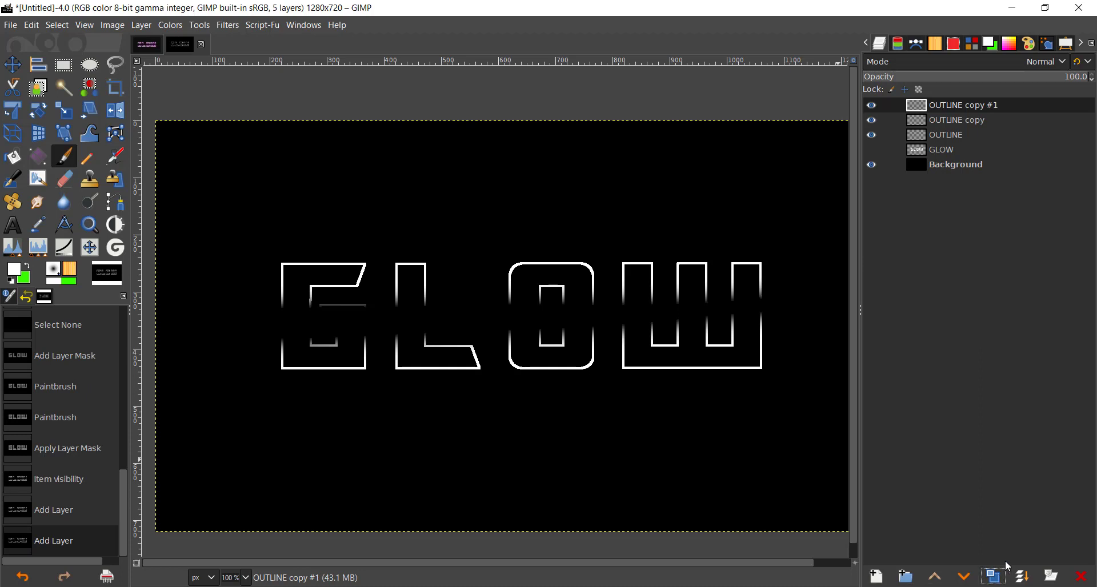
left_click(952, 121)
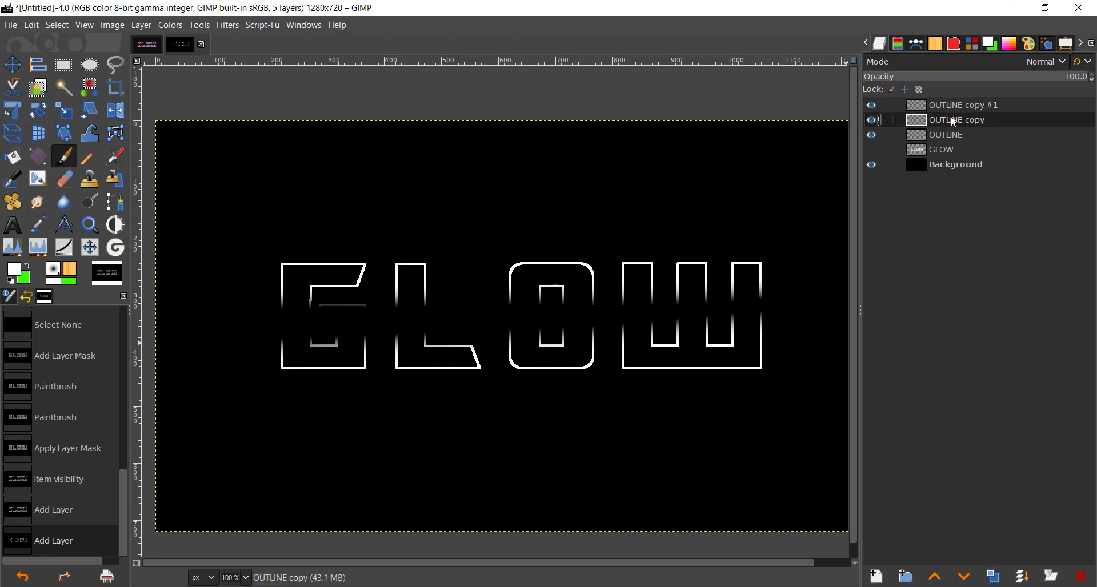
Apply a Gaussian blur of about 13.35 to the OUTLINE copy layer.
left_click(227, 24)
mouse_move(338, 115)
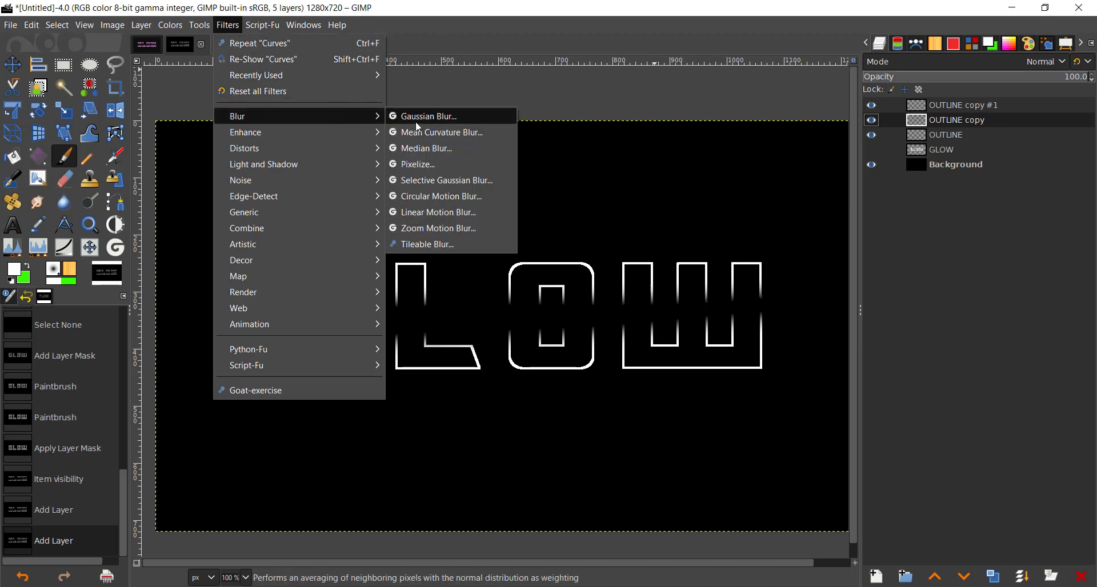
left_click(421, 119)
mouse_move(819, 280)
left_mouse_down()
mouse_move(837, 277)
mouse_move(823, 278)
left_mouse_up()
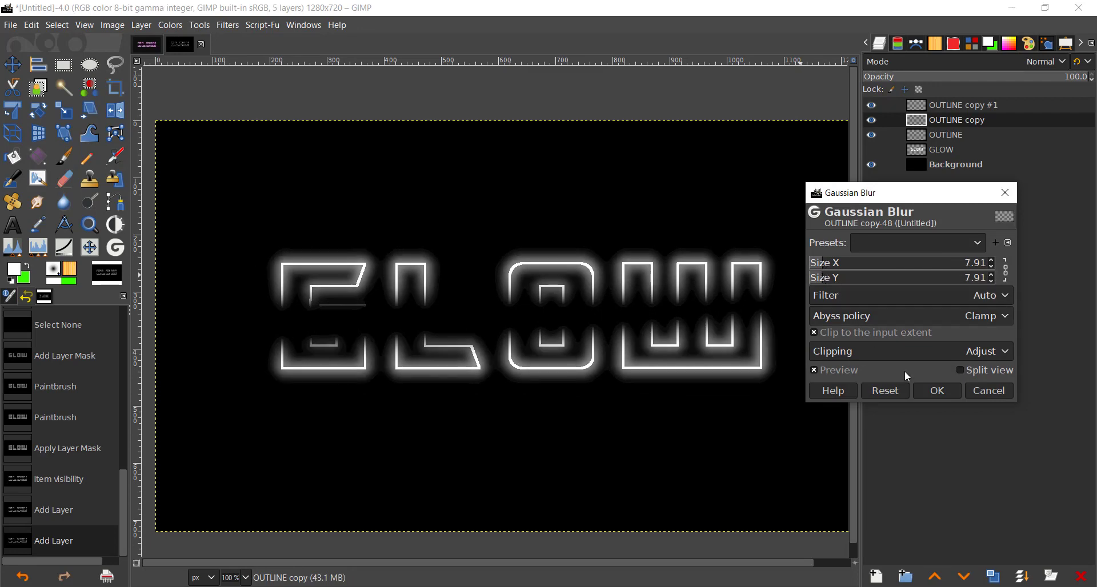
left_click(937, 391)
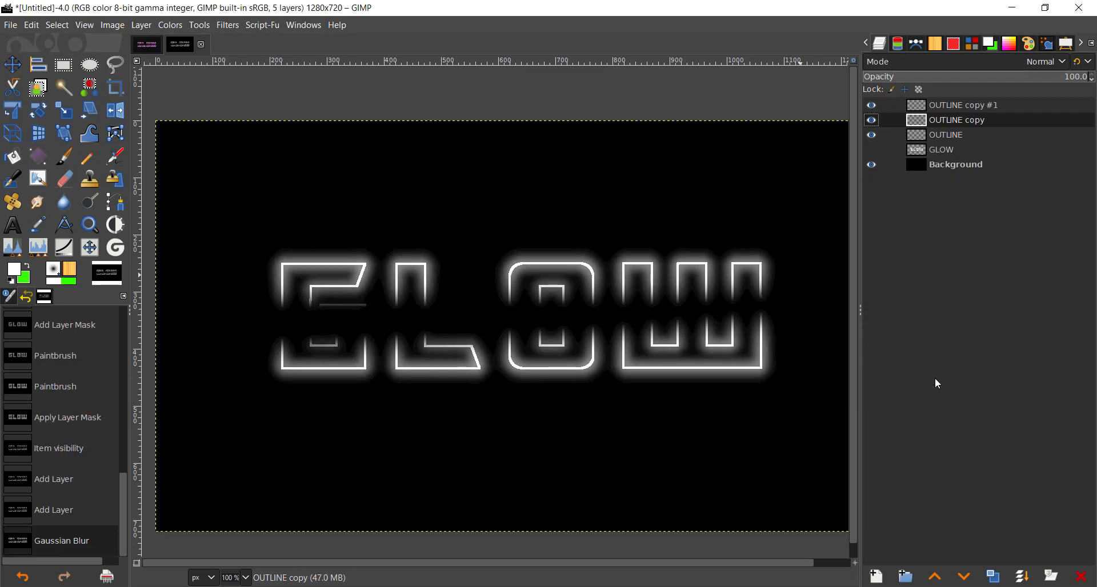
Gaussian-blur the OUTLINE layer by about 13.35 and set its opacity to about 50.
left_click(940, 136)
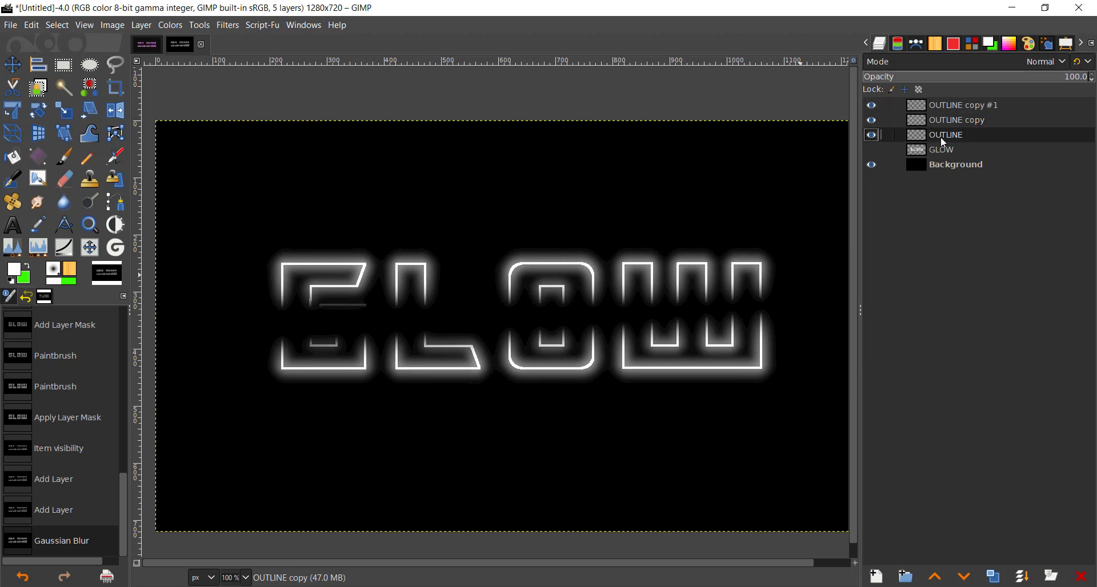
left_click(238, 28)
mouse_move(337, 116)
left_click(425, 117)
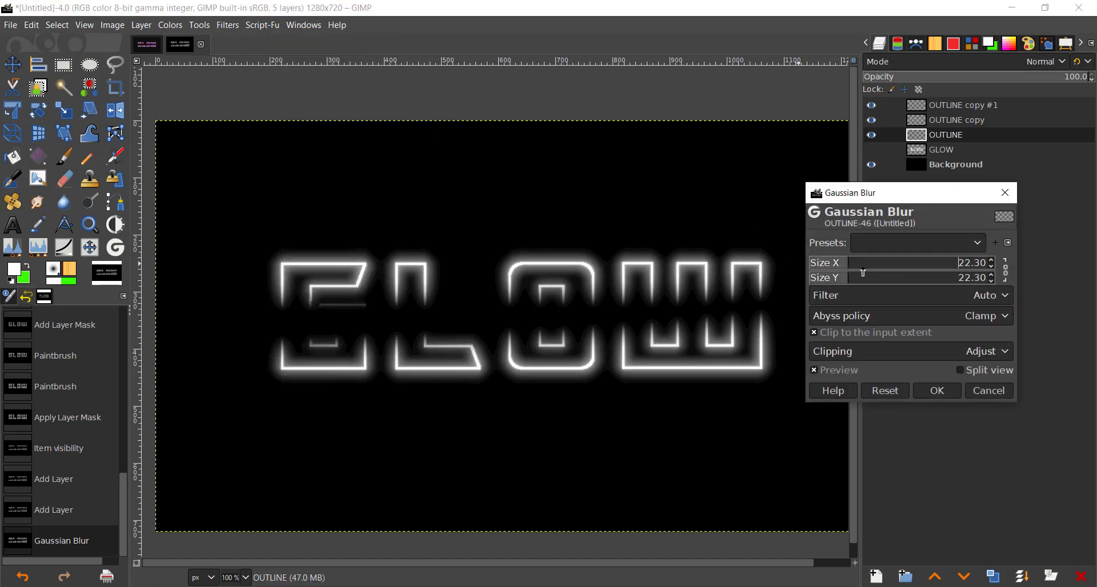
left_click_drag(863, 272, 821, 276)
left_click(921, 389)
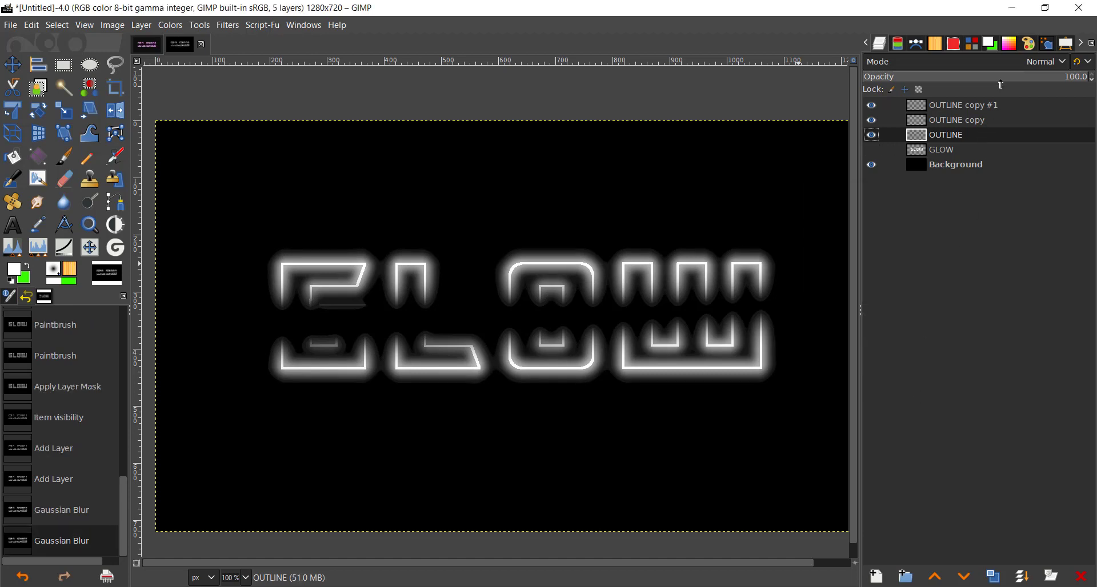
left_click(977, 79)
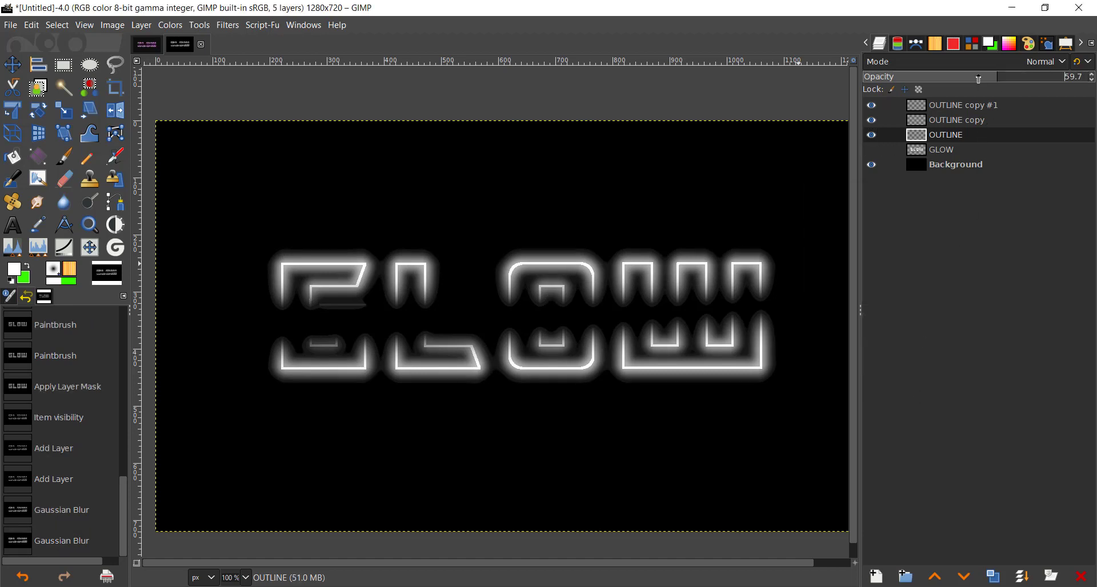
left_click(977, 109)
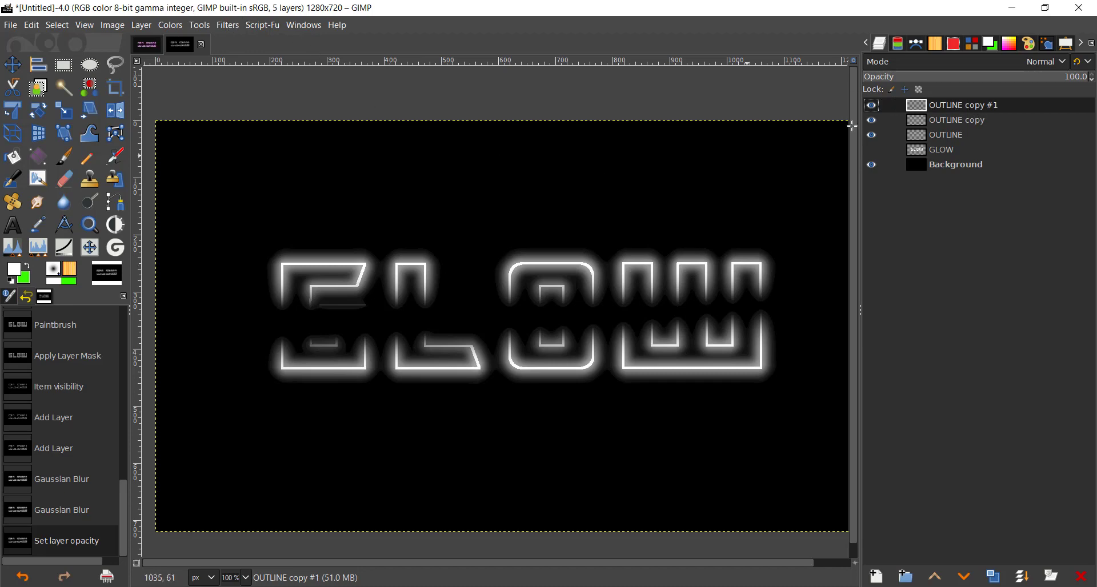
left_click(228, 25)
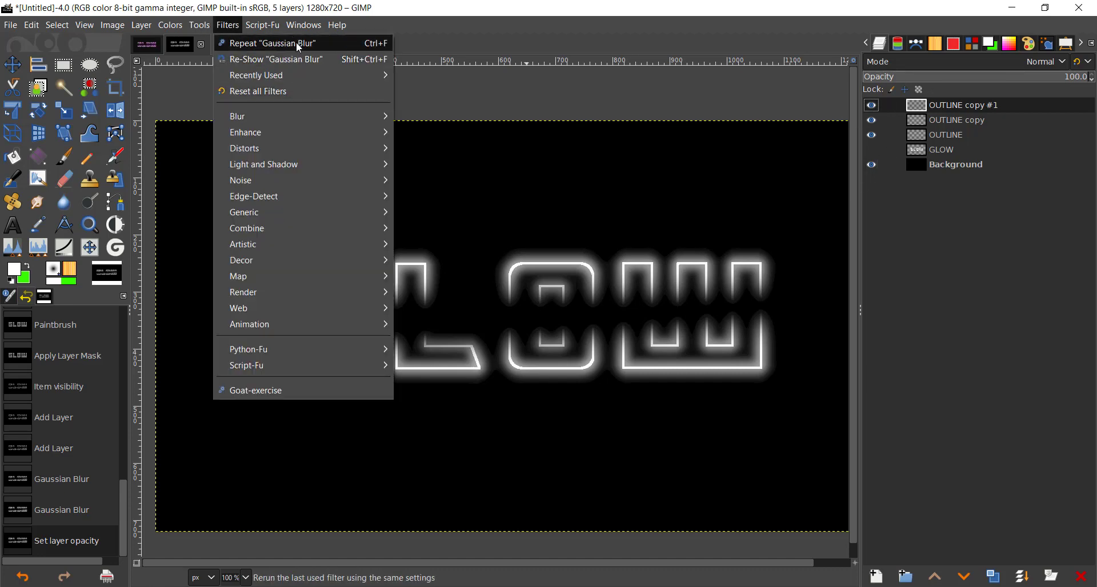
mouse_move(360, 118)
left_click(426, 121)
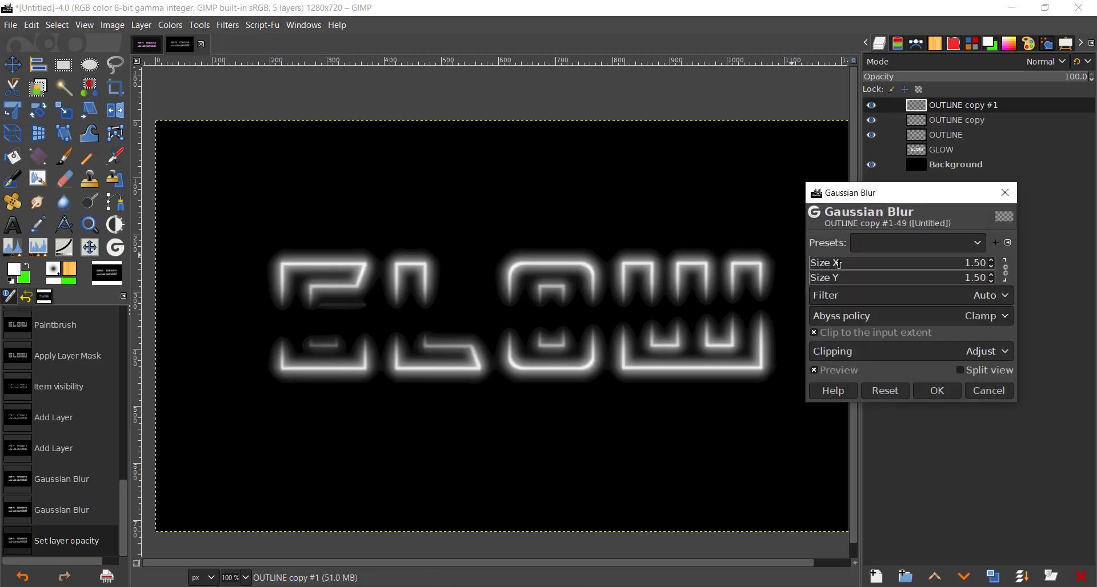
left_click_drag(838, 266, 897, 330)
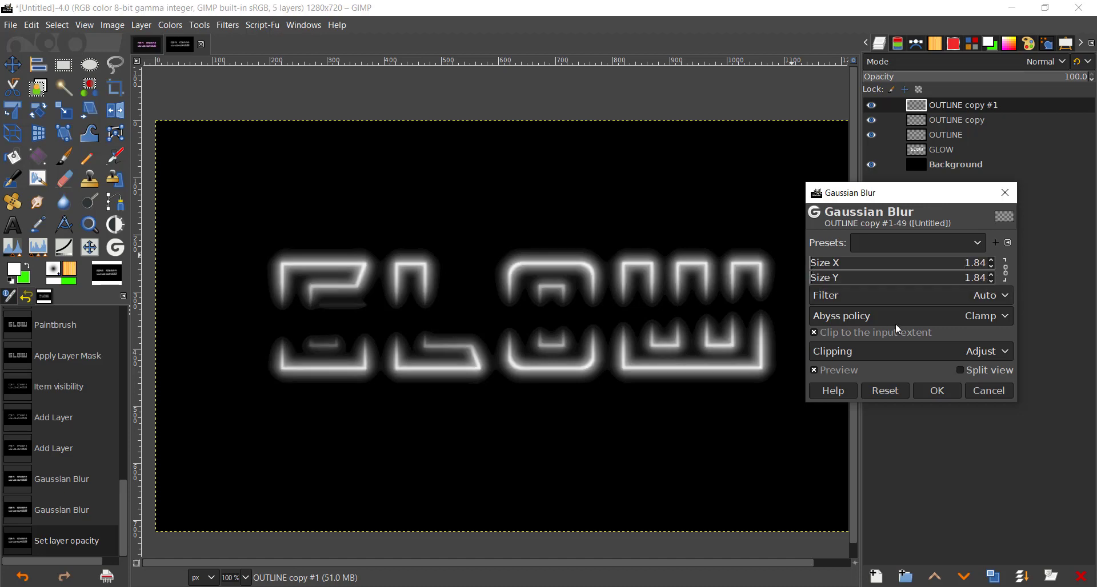
left_click(982, 392)
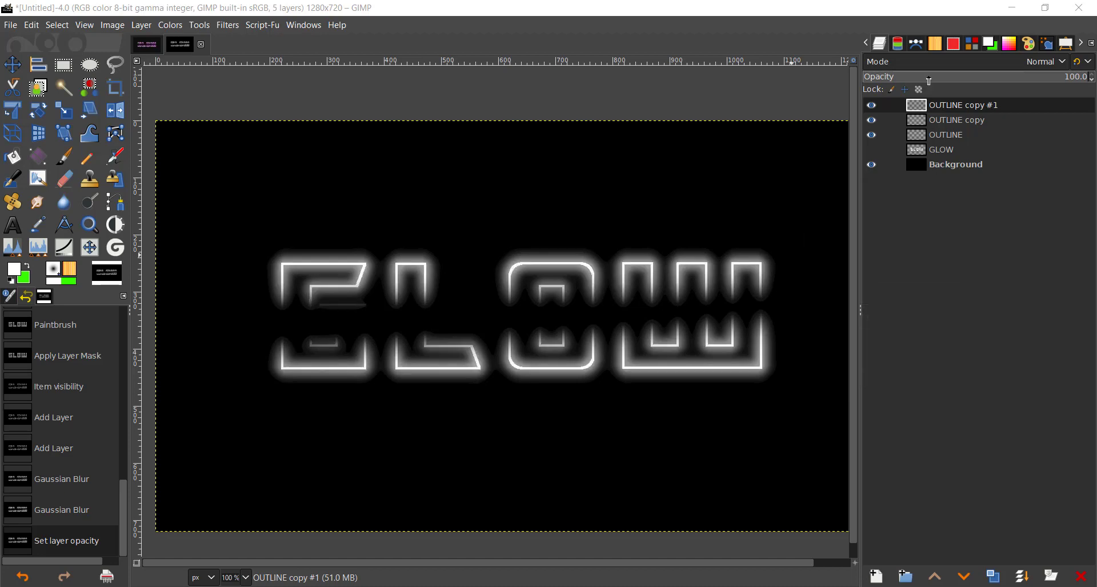
left_click(1080, 577)
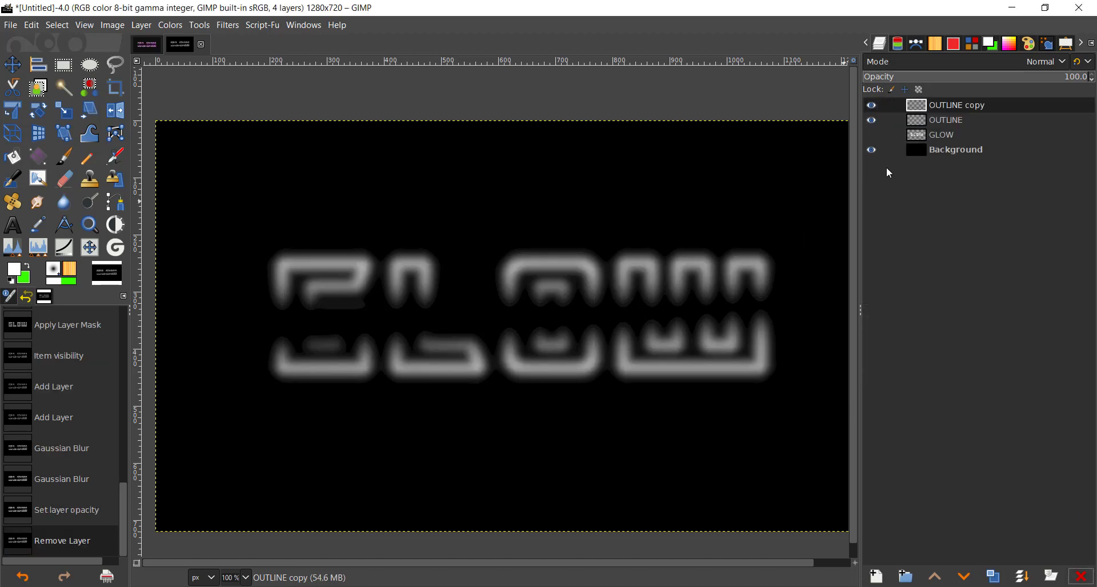
key("ctrl+z")
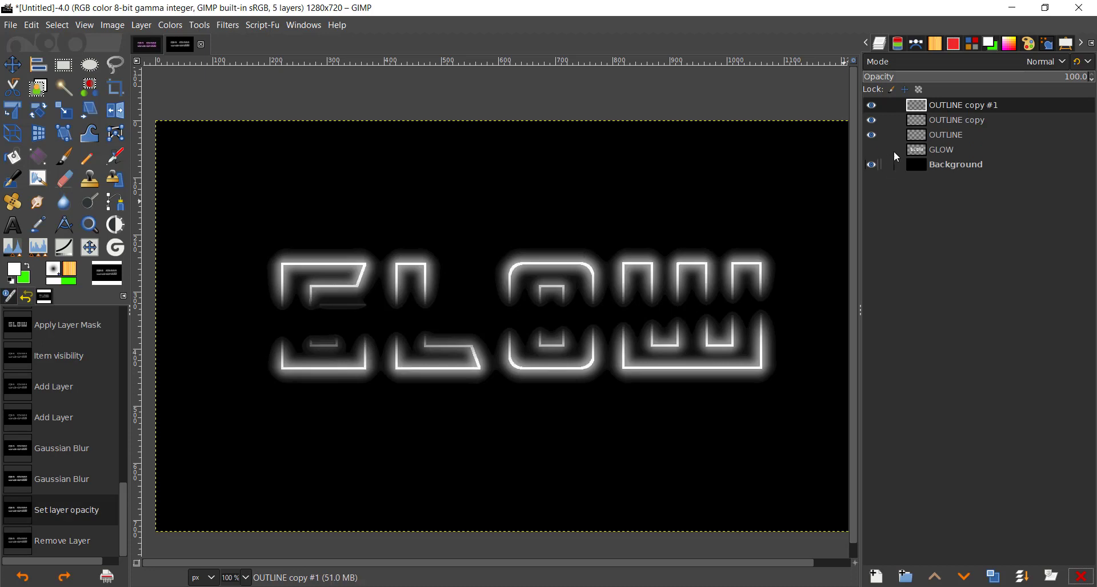
left_click(873, 105)
left_click(871, 106)
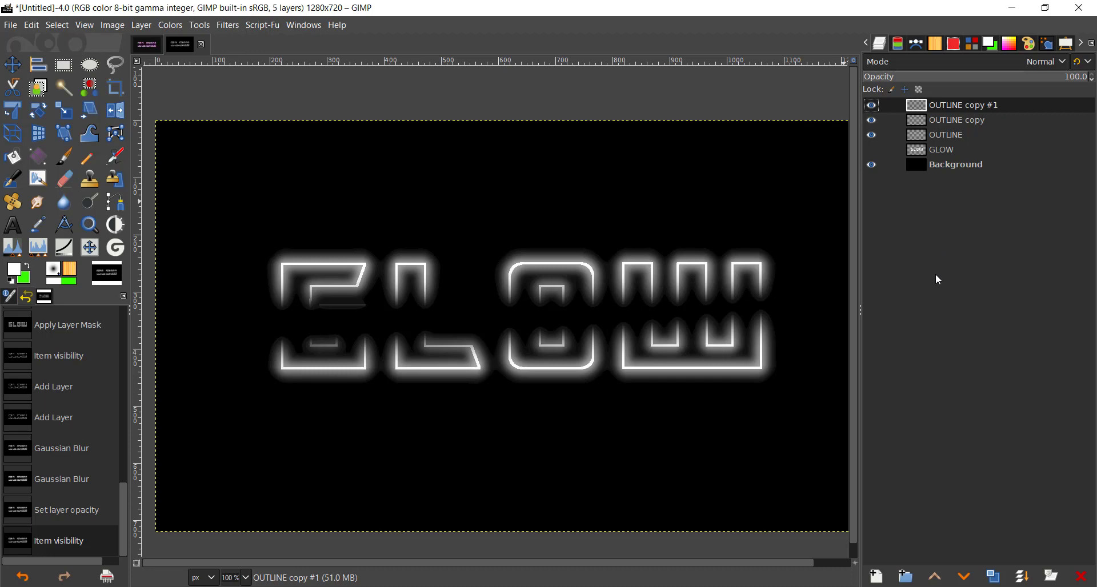
Add a new empty layer named COLOR at the top of the stack.
left_click(876, 576)
type("COLOR")
key("Return")
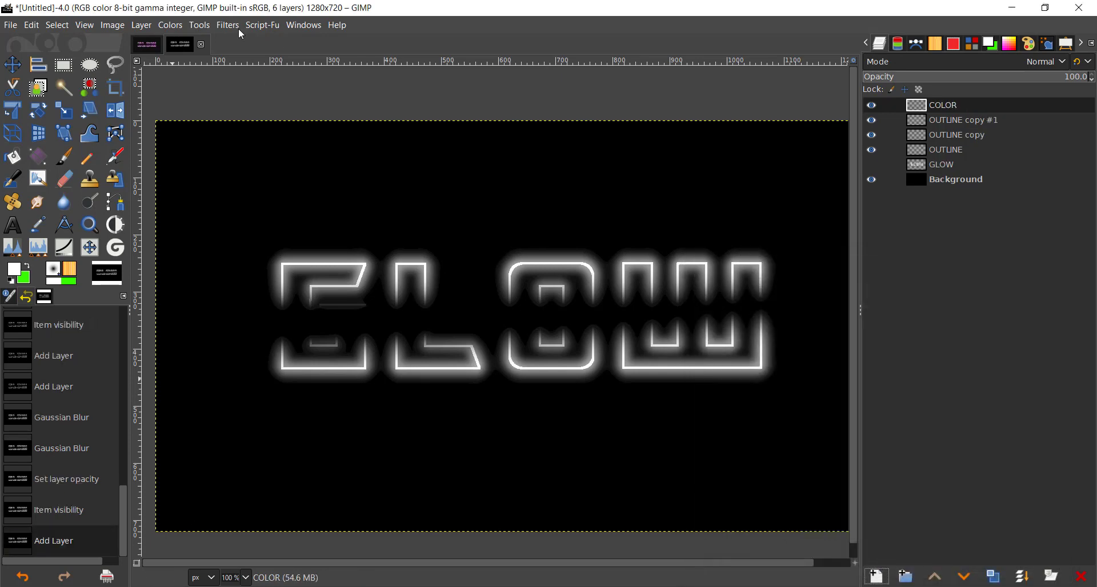
left_click(147, 44)
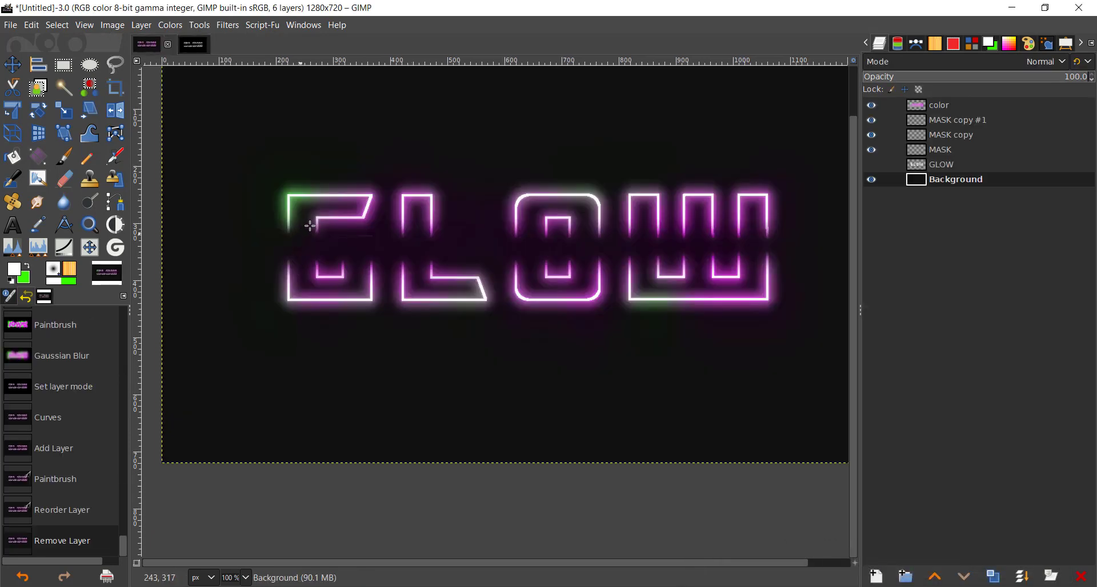
left_click(193, 48)
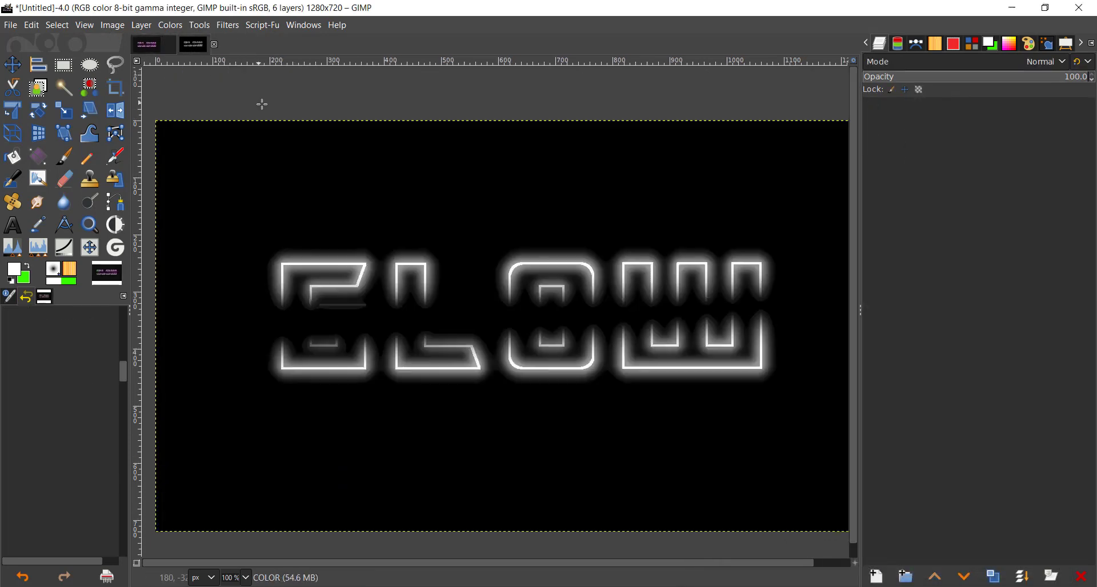
Set the foreground colour to magenta e205f3.
left_click(15, 271)
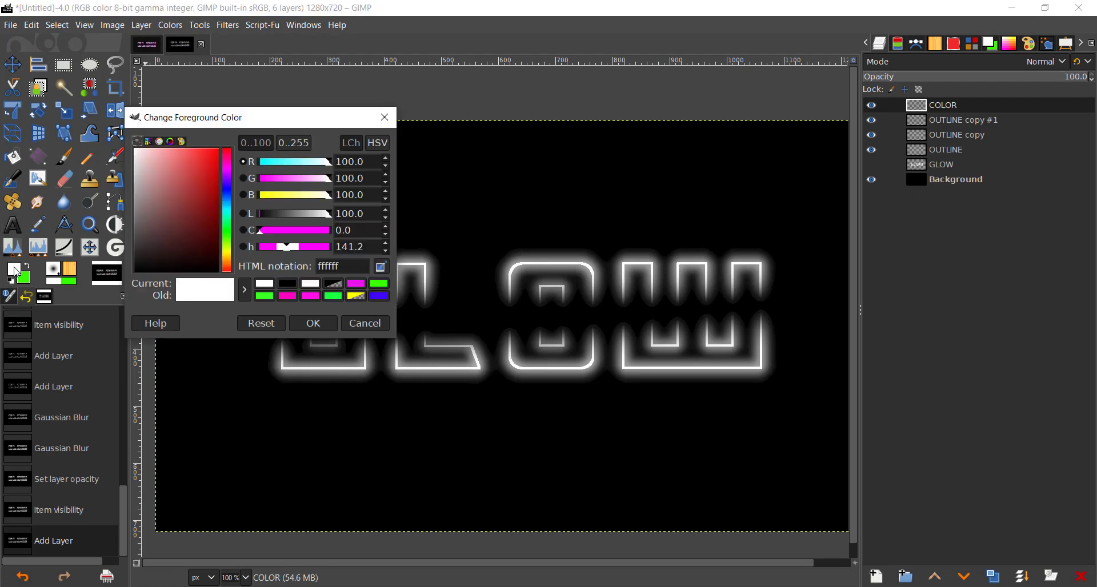
left_click(227, 190)
mouse_move(227, 189)
left_mouse_down()
mouse_move(217, 152)
mouse_move(227, 175)
left_mouse_up()
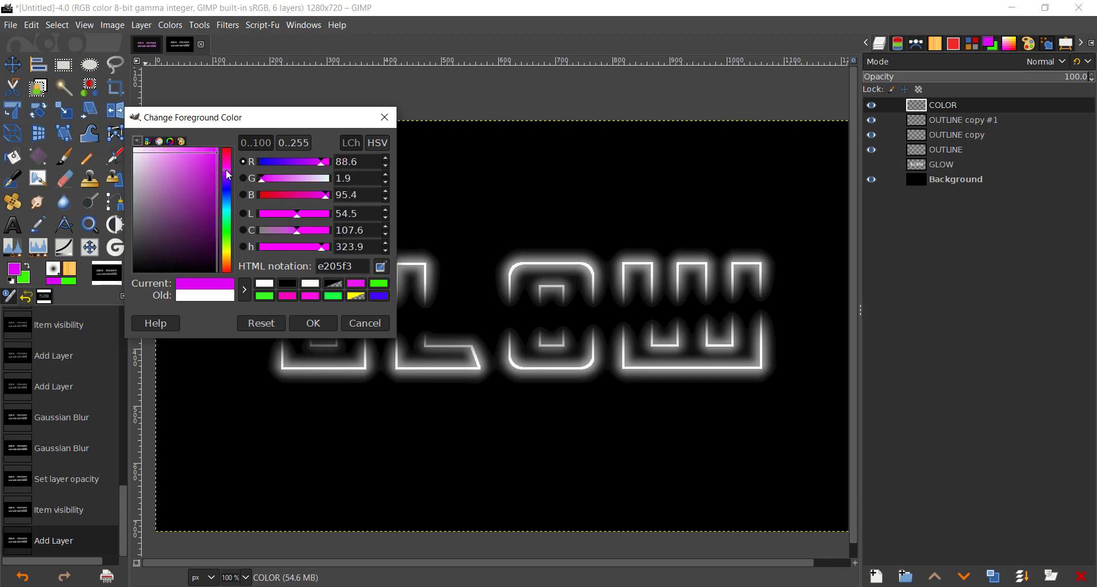
left_click(293, 320)
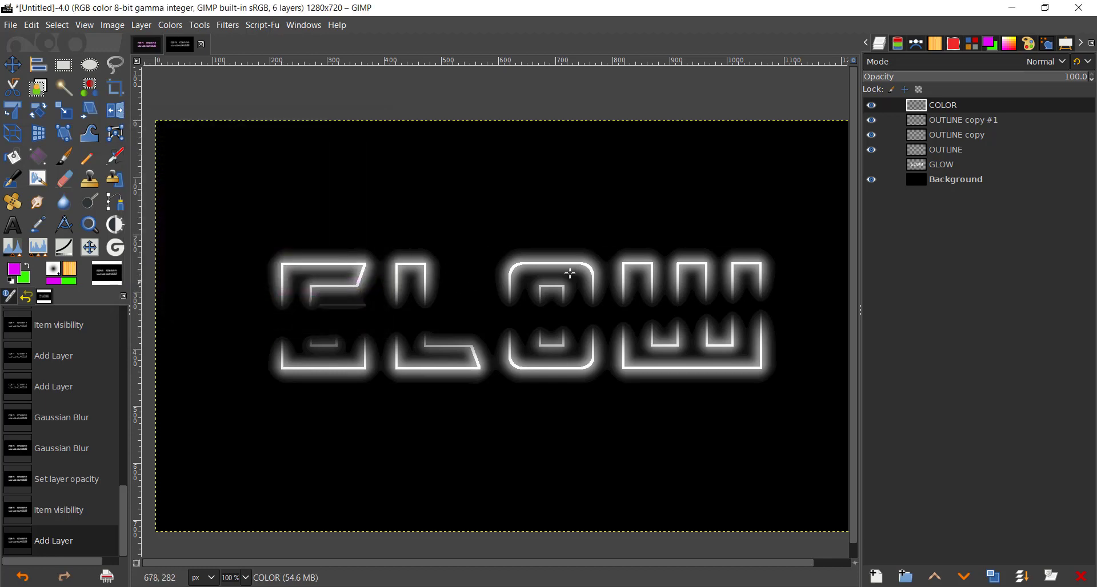
scroll(585, 277, "down", 1)
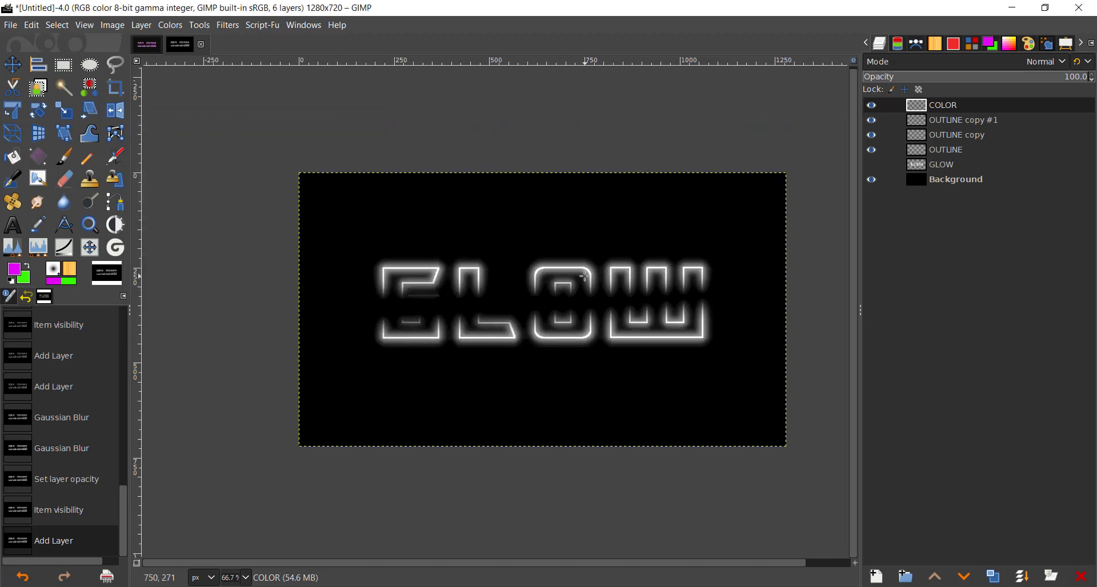
Raise Paintbrush hardness to 100 and dab magenta over the G, L and O.
key("p")
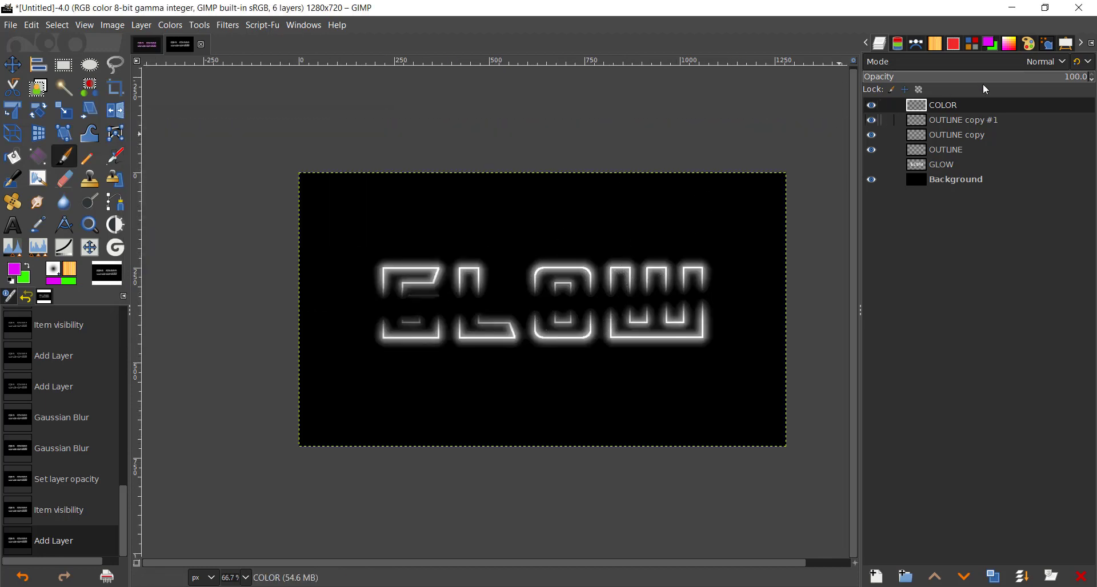
left_click(1064, 44)
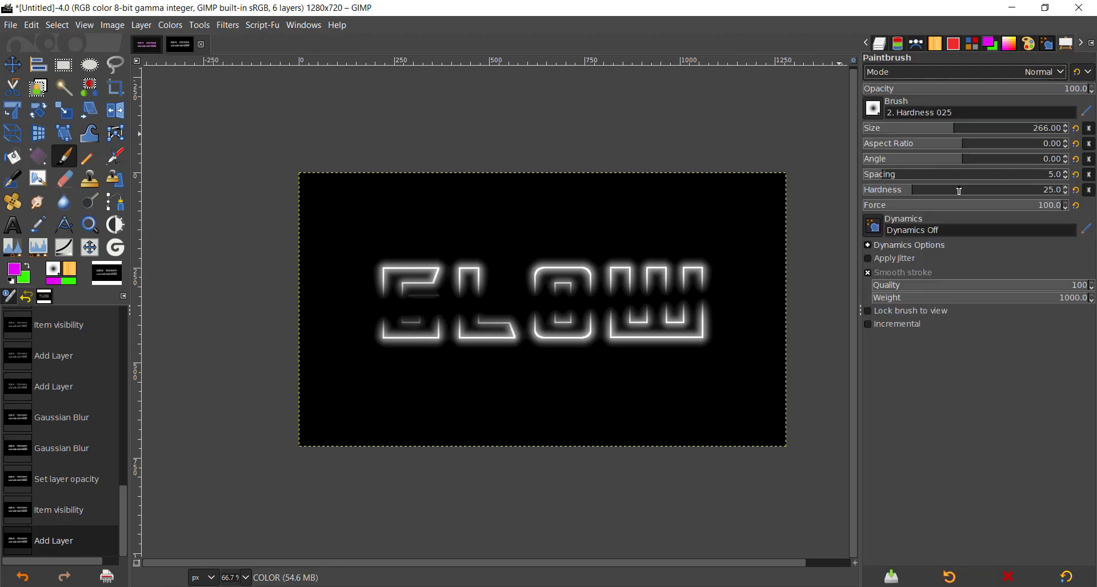
left_click_drag(959, 191, 1059, 189)
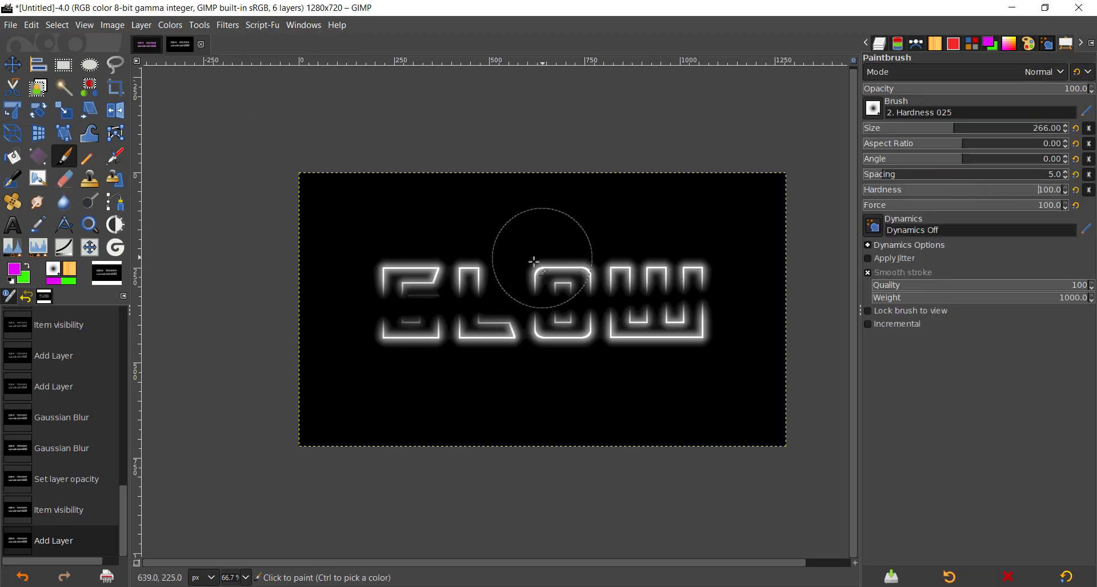
left_click(399, 264)
left_click(421, 314)
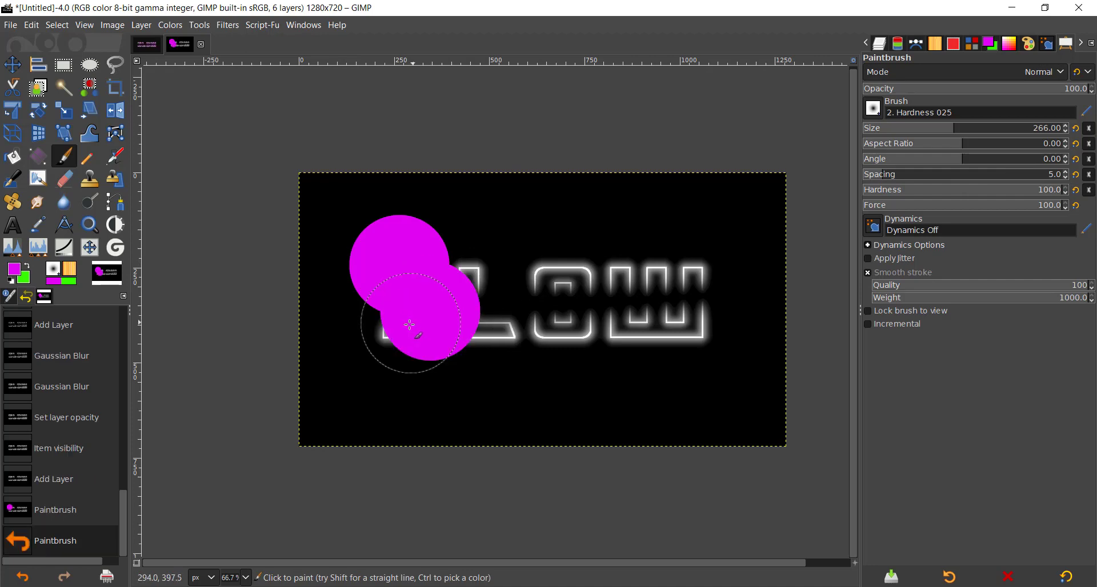
left_click(408, 325)
left_click(482, 267)
left_click(474, 327)
left_click(538, 282)
left_click(542, 328)
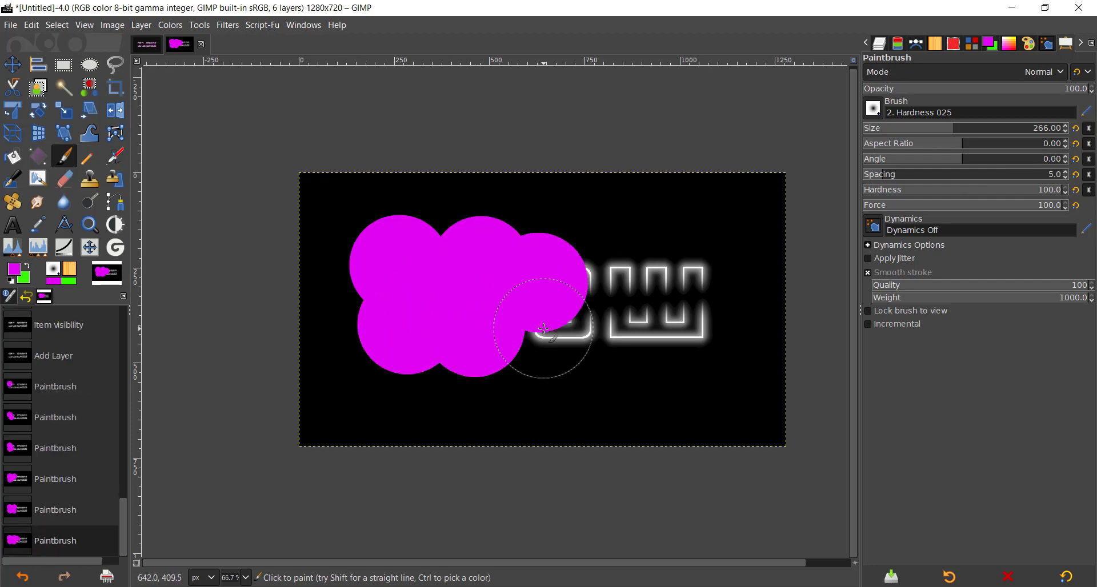
Continue magenta dabs across the middle letters and the W.
left_click(583, 270)
left_click(602, 342)
left_click(637, 286)
left_click(657, 319)
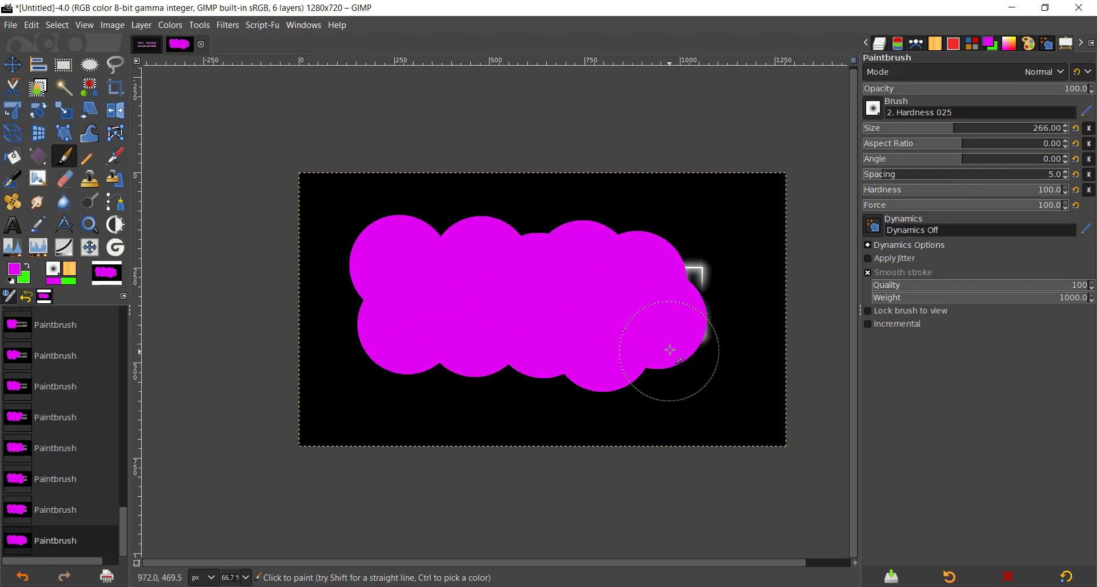
left_click(714, 340)
left_click(694, 268)
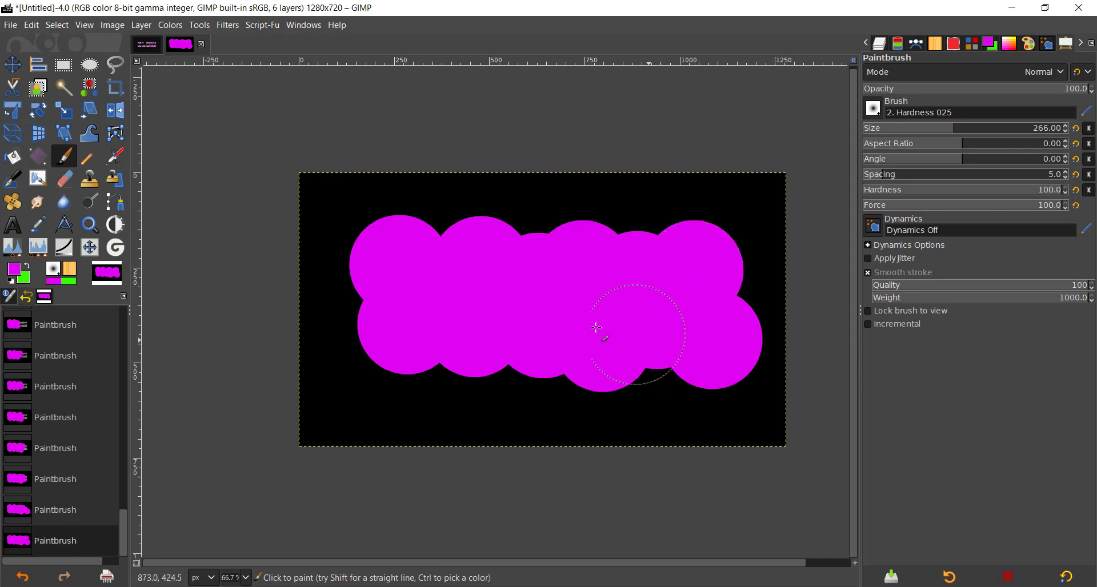
Swap to green and dab it over the left and centre of the magenta.
key("x")
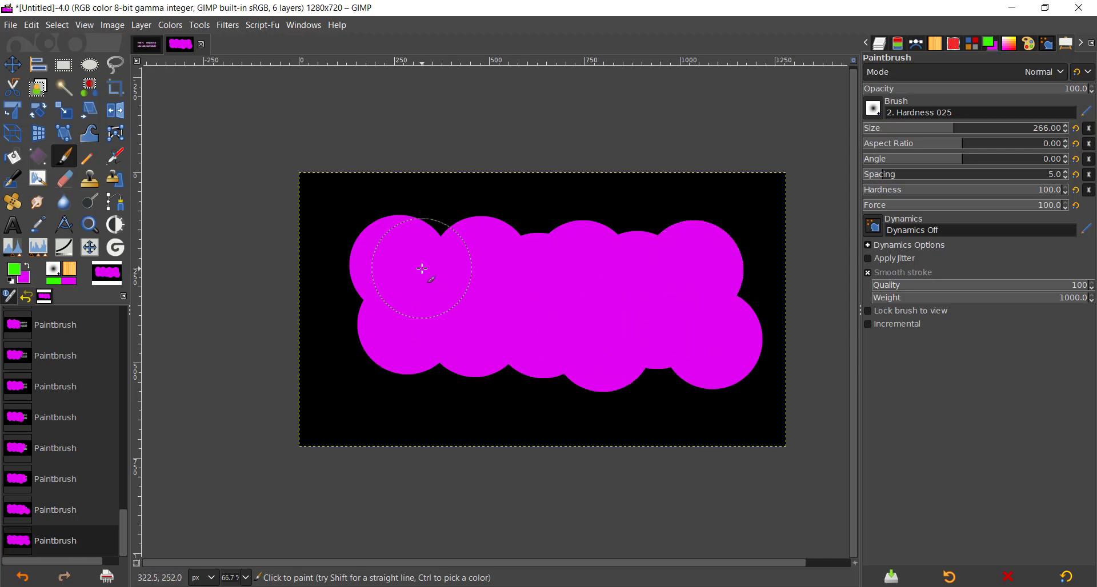
left_click(396, 242)
left_click(385, 328)
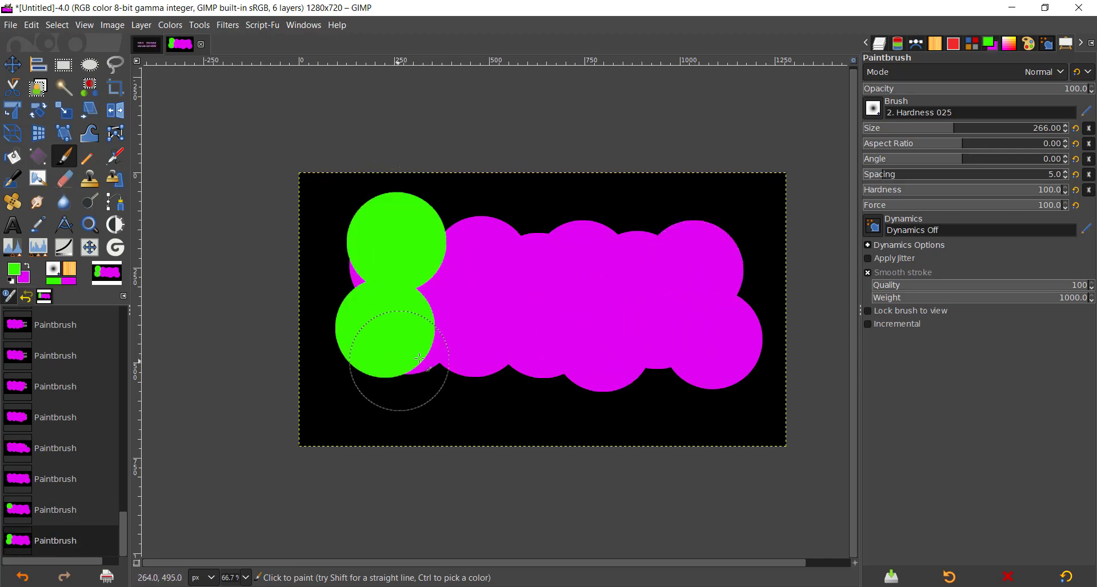
left_click(462, 336)
left_click(459, 262)
left_click(484, 222)
left_click(503, 269)
left_click(512, 326)
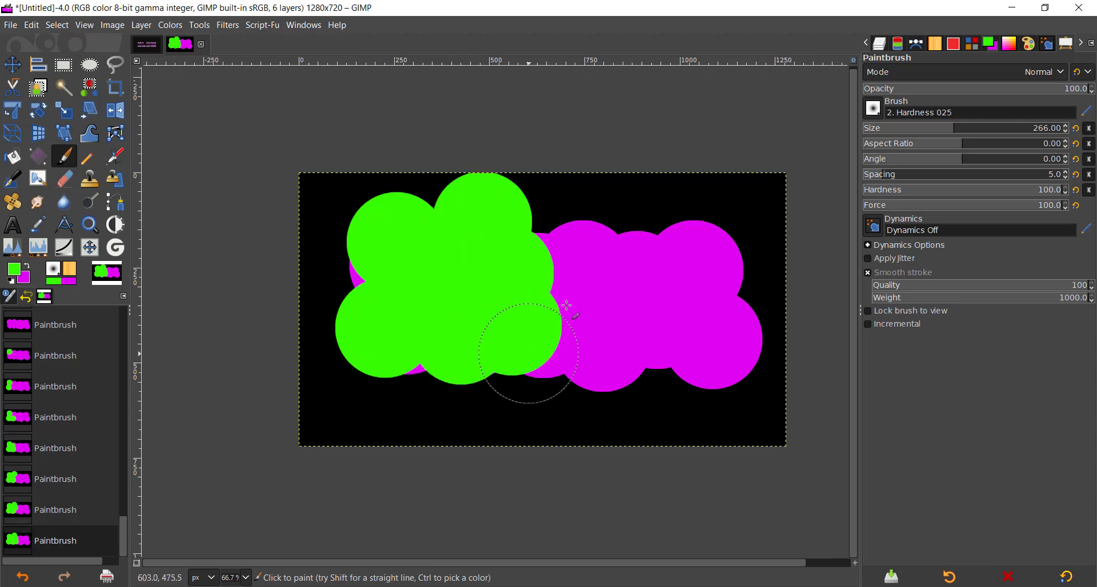
left_click(530, 354)
left_click(589, 261)
Cover the remaining right side and gaps with green, keeping Normal mode.
left_click(600, 345)
left_click(664, 358)
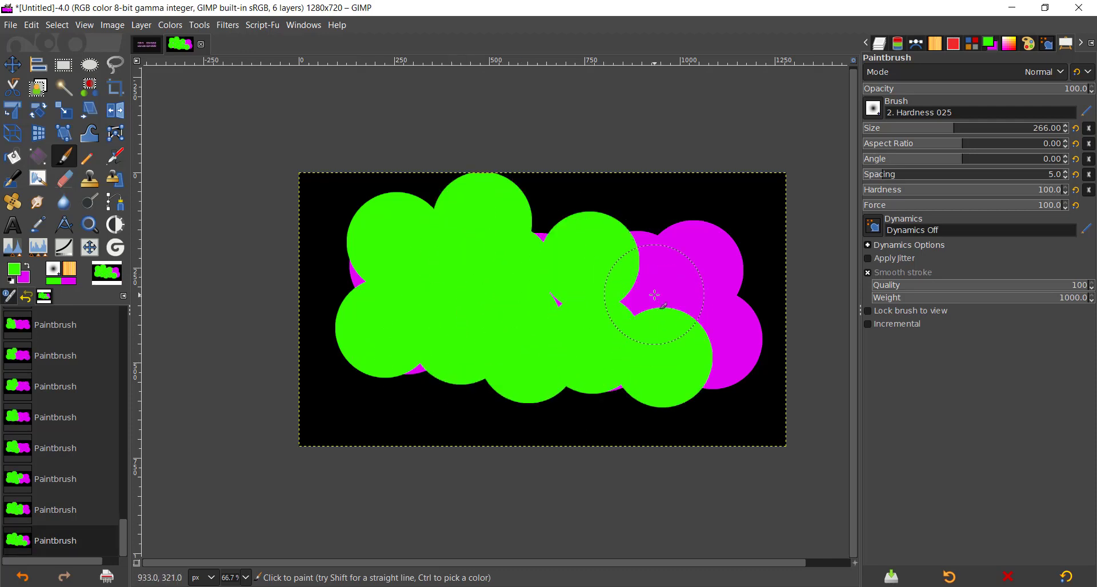
left_click(654, 295)
left_click(728, 222)
left_click(726, 337)
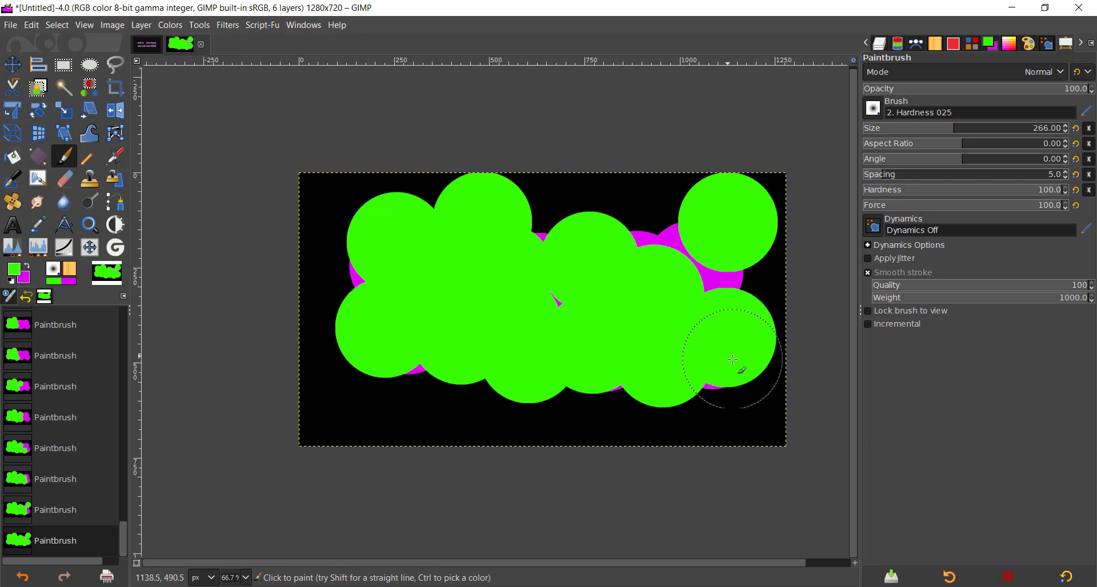
left_click(717, 291)
left_click(668, 231)
left_click(606, 240)
left_click(562, 235)
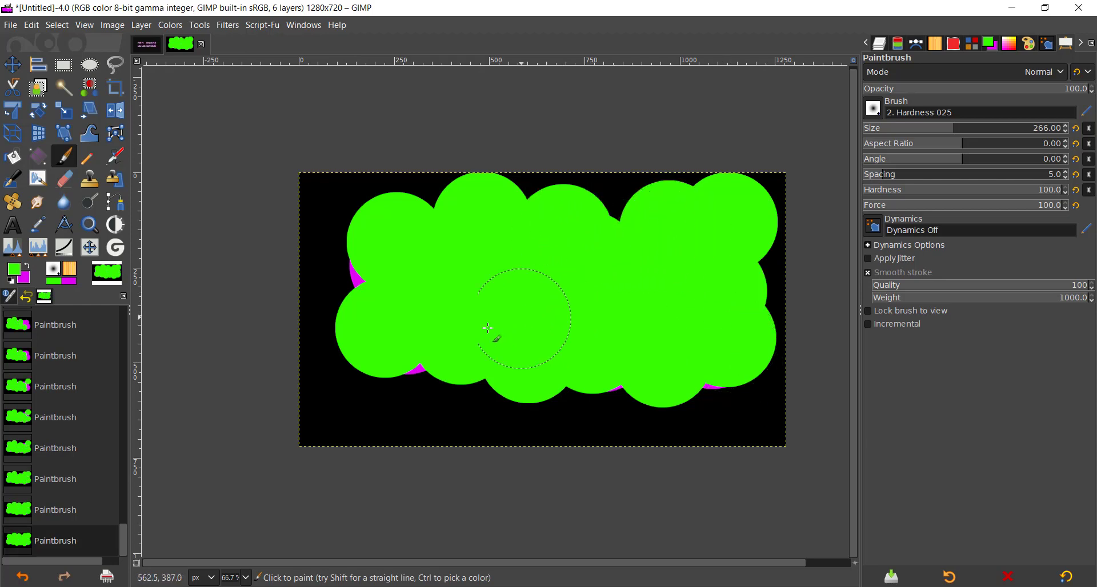
left_click(924, 72)
left_click(926, 71)
Set the COLOR layer's blend mode to HSL Color.
left_click(883, 47)
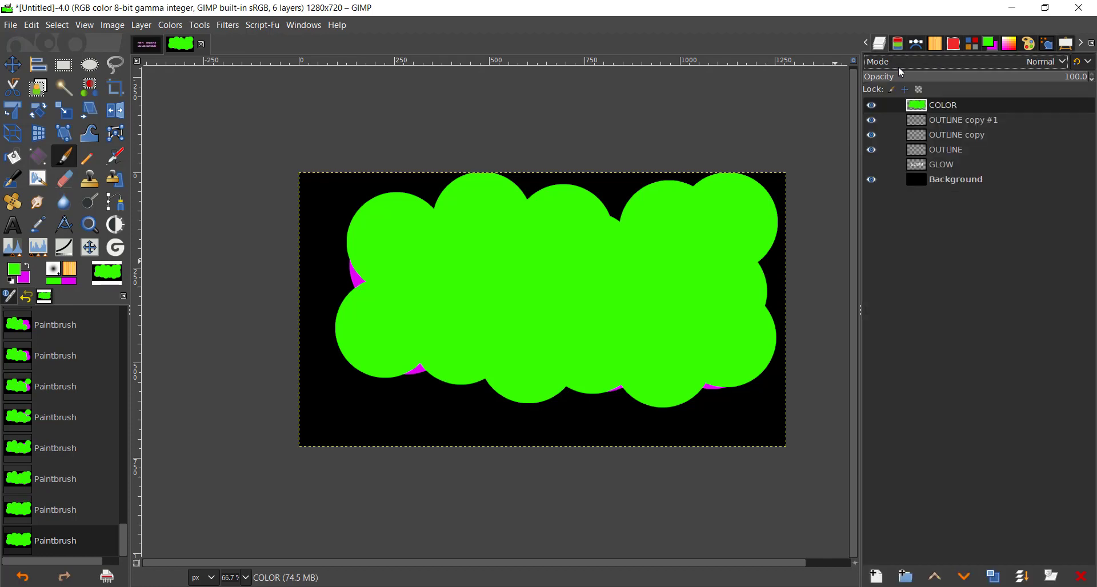
left_click(899, 66)
scroll(929, 312, "down", 3)
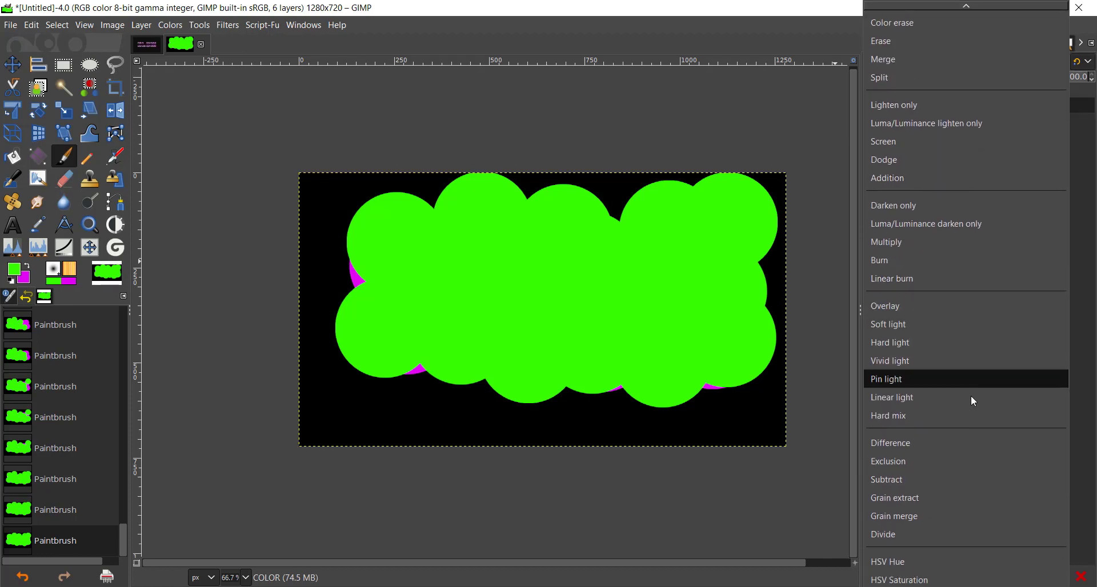
scroll(948, 514, "down", 3)
left_click(945, 522)
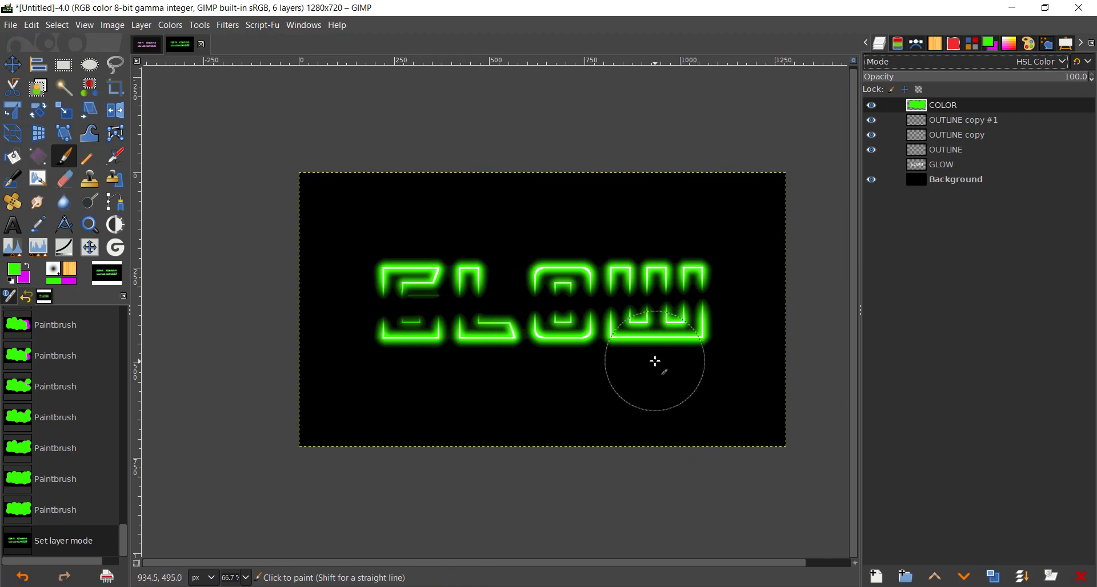
Undo the HSL Color mode and most of the green and magenta dabs.
key("ctrl+z")
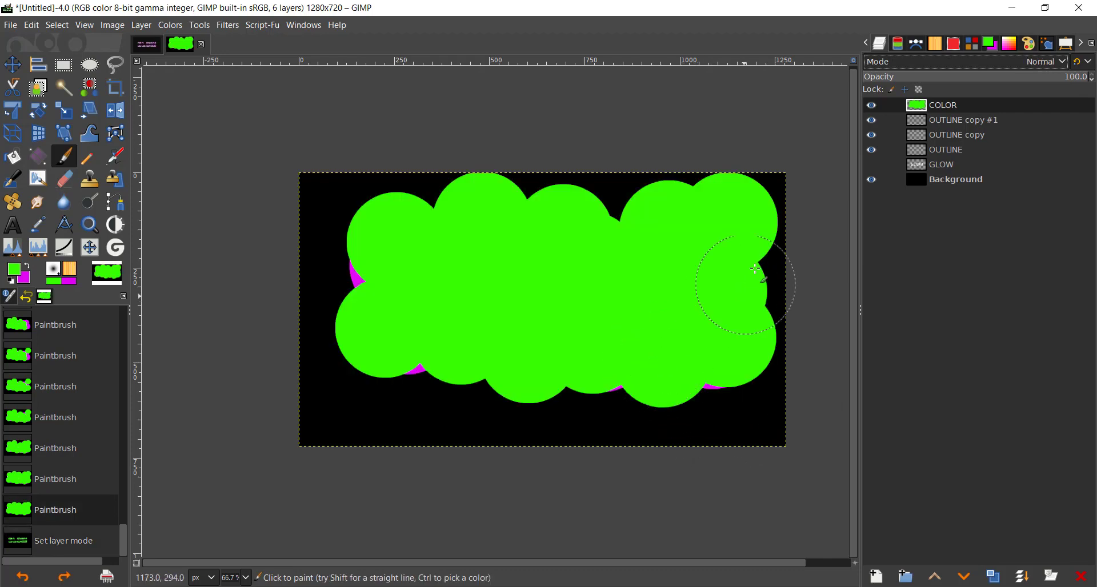
key("ctrl+z")
key("ctrl+z")
key("ctrl+z")
key("ctrl+z")
key("ctrl+z")
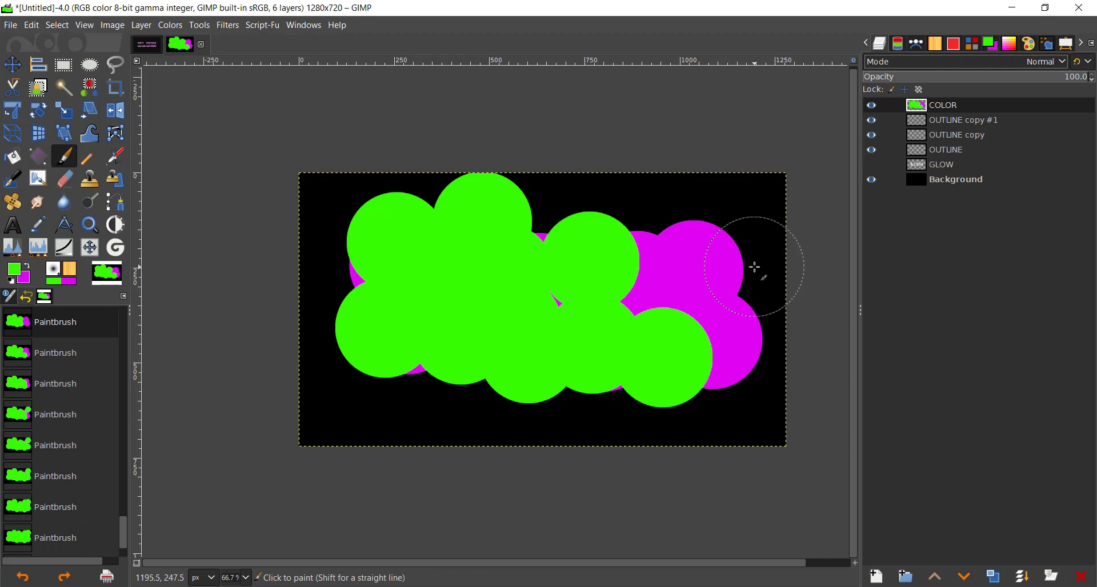
key("ctrl+z")
key("ctrl+z")
key("ctrl+z")
key("ctrl+z")
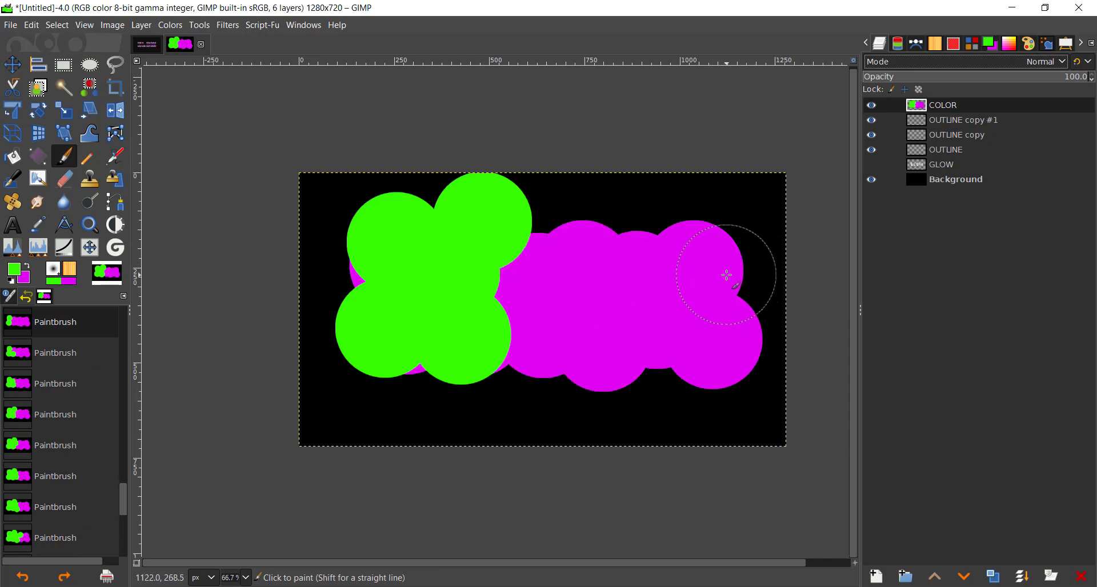
key("ctrl+z")
key("ctrl+z")
key("ctrl+z")
key("ctrl+z")
key("ctrl+z")
key("ctrl+z")
key("ctrl+z")
key("ctrl+z")
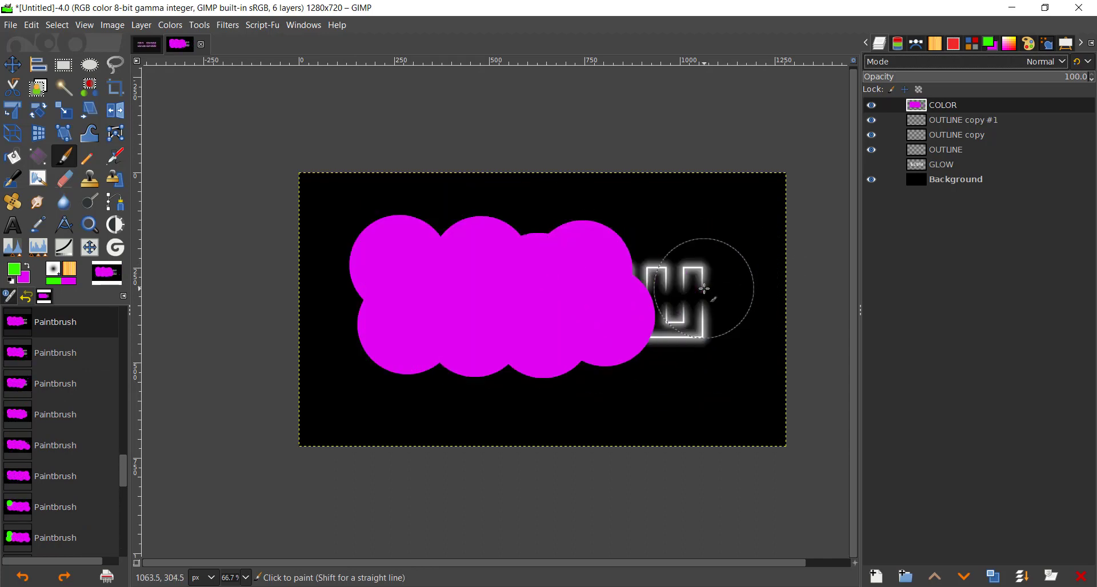
key("ctrl+z")
key("ctrl+z")
key("ctrl+z")
key("ctrl+z")
key("ctrl+z")
key("ctrl+z")
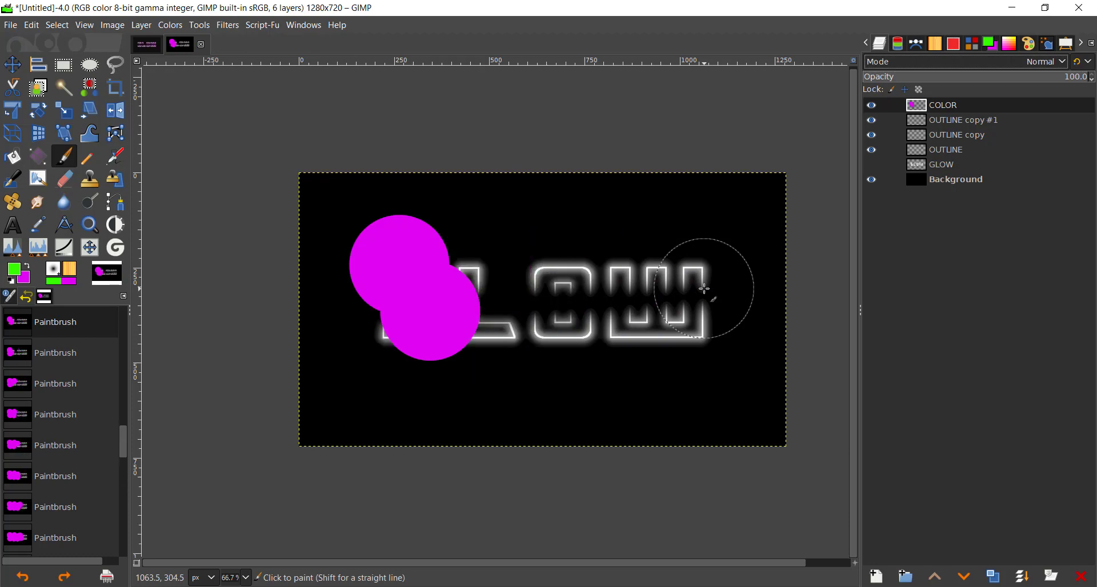
key("ctrl+z")
key("ctrl+z")
Soften brush hardness to 46 and dab soft green over the G, L and O.
left_click(1061, 45)
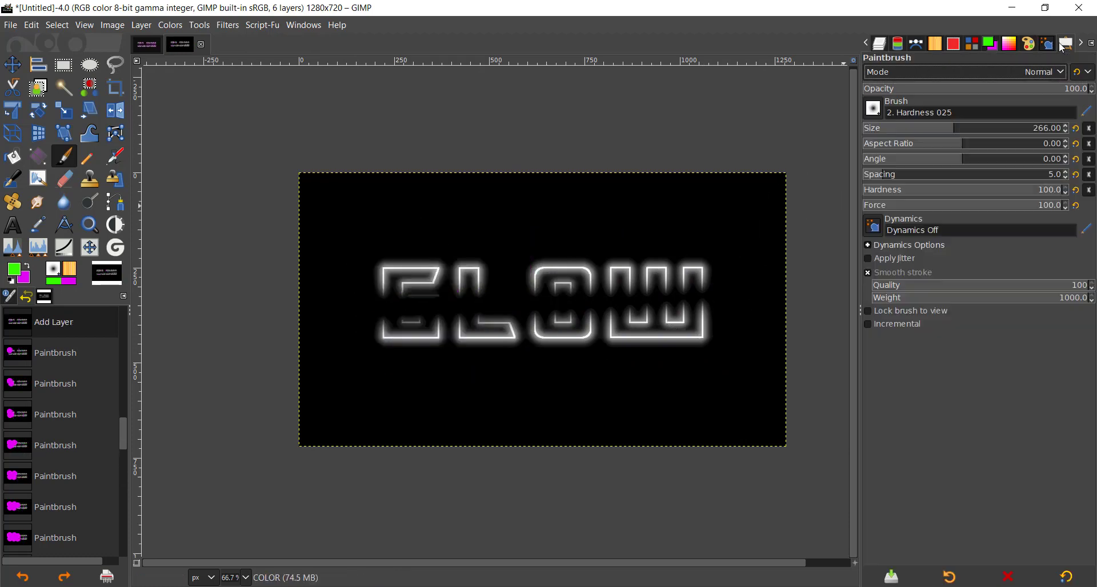
left_click(953, 191)
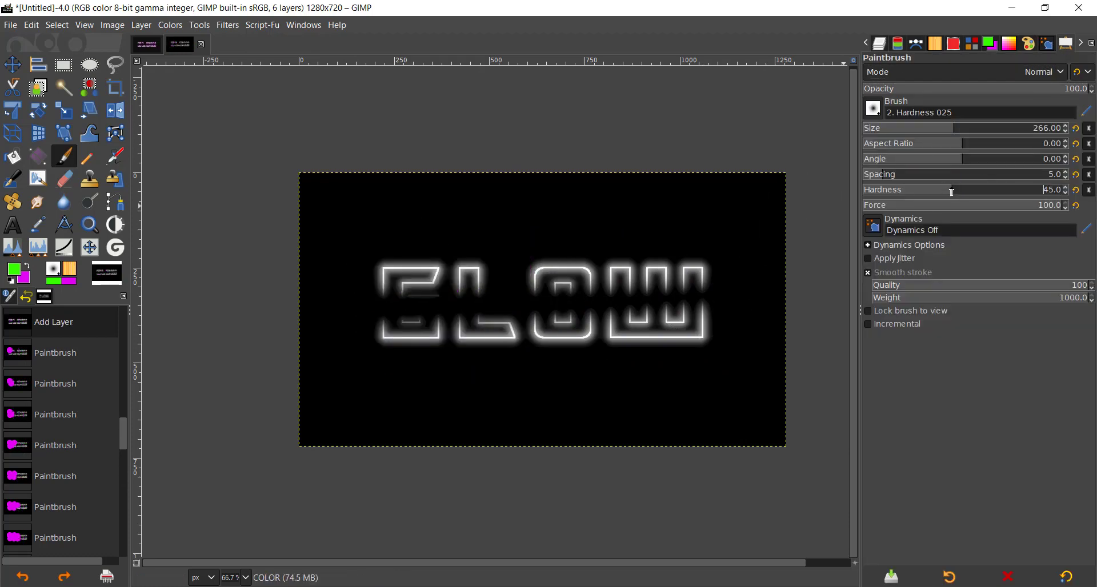
scroll(956, 193, "up", 1)
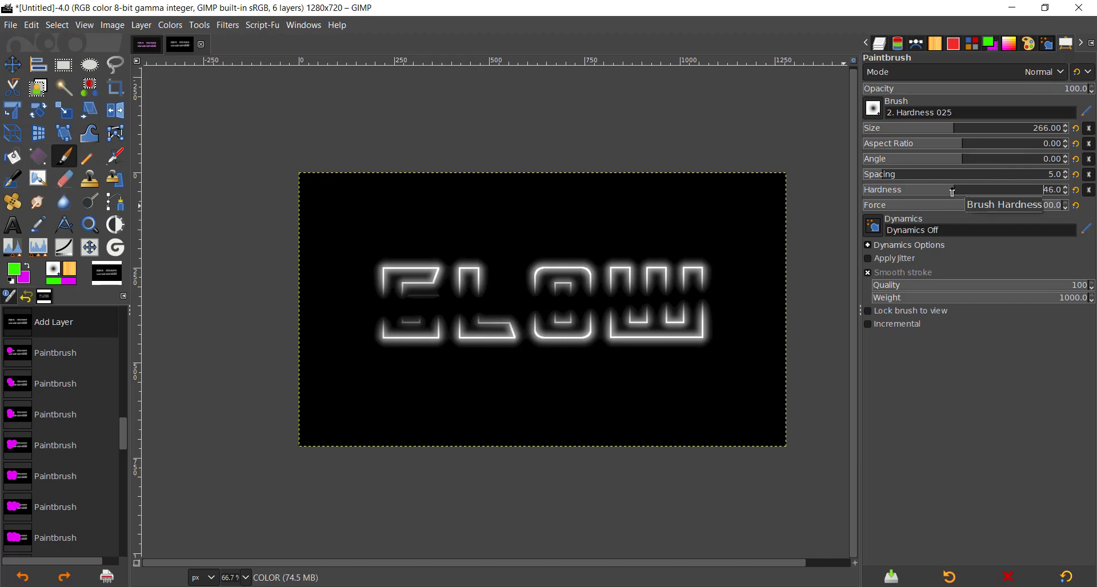
left_click(405, 256)
left_click(405, 313)
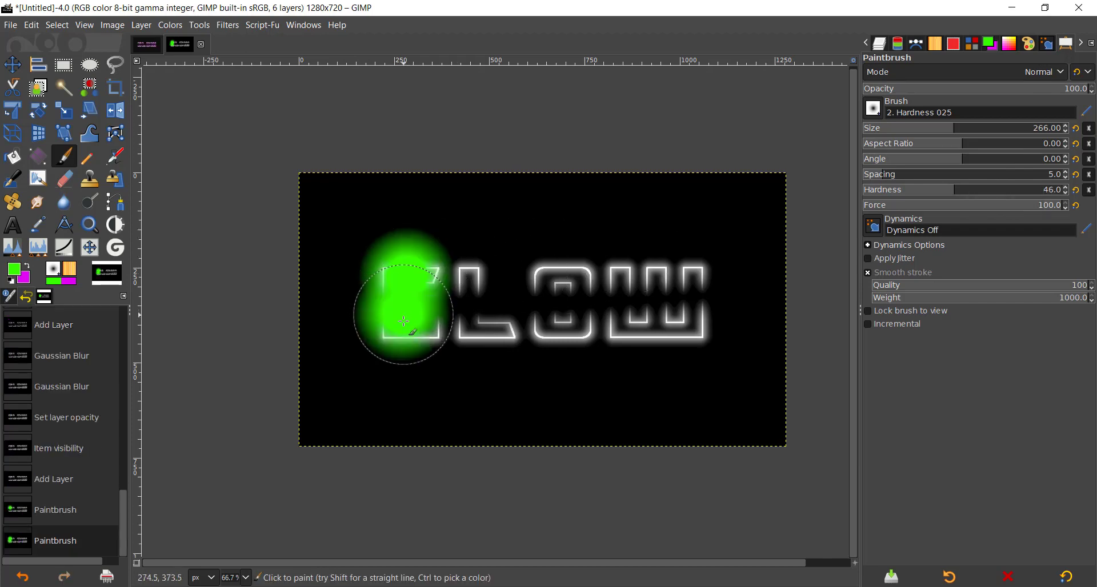
left_click(457, 314)
left_click(466, 271)
left_click(497, 348)
left_click(514, 266)
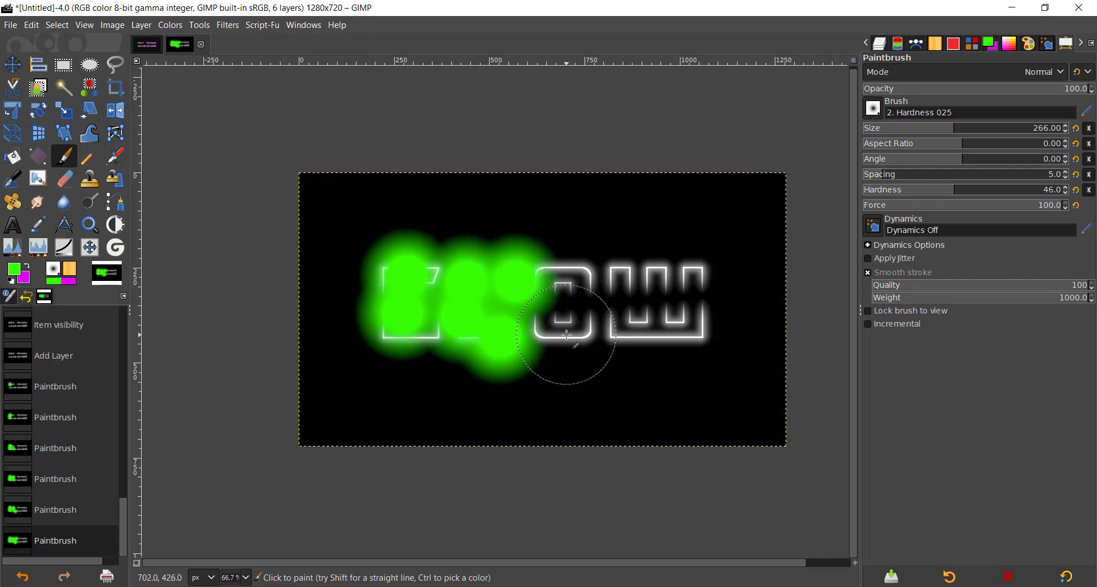
left_click(565, 336)
left_click(566, 289)
Finish soft green dabs over the right-hand letters and fill the gaps.
left_click(621, 337)
left_click(629, 249)
left_click(657, 290)
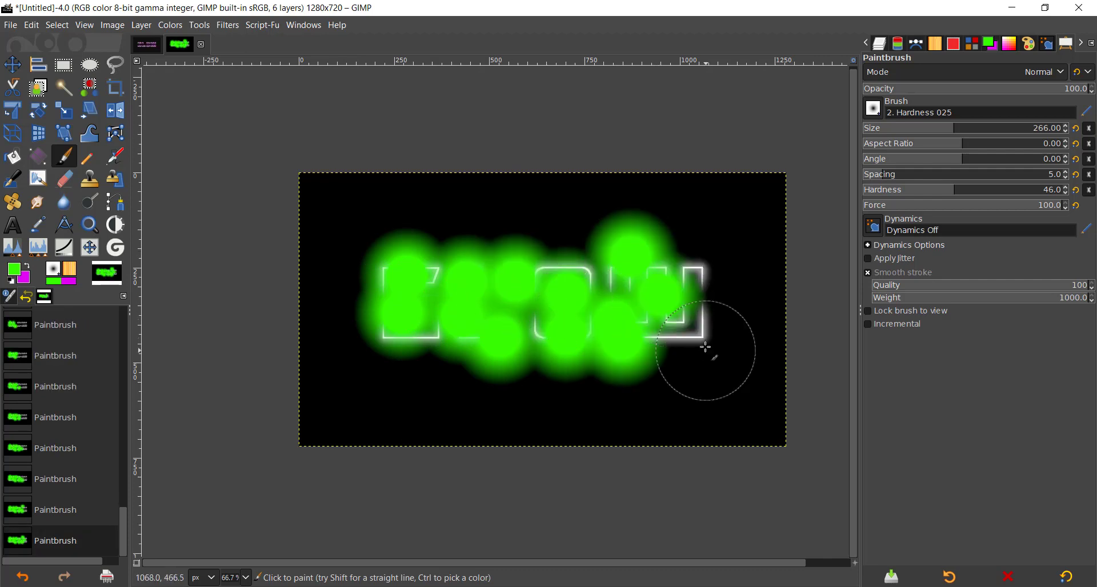
left_click(700, 303)
left_click(700, 265)
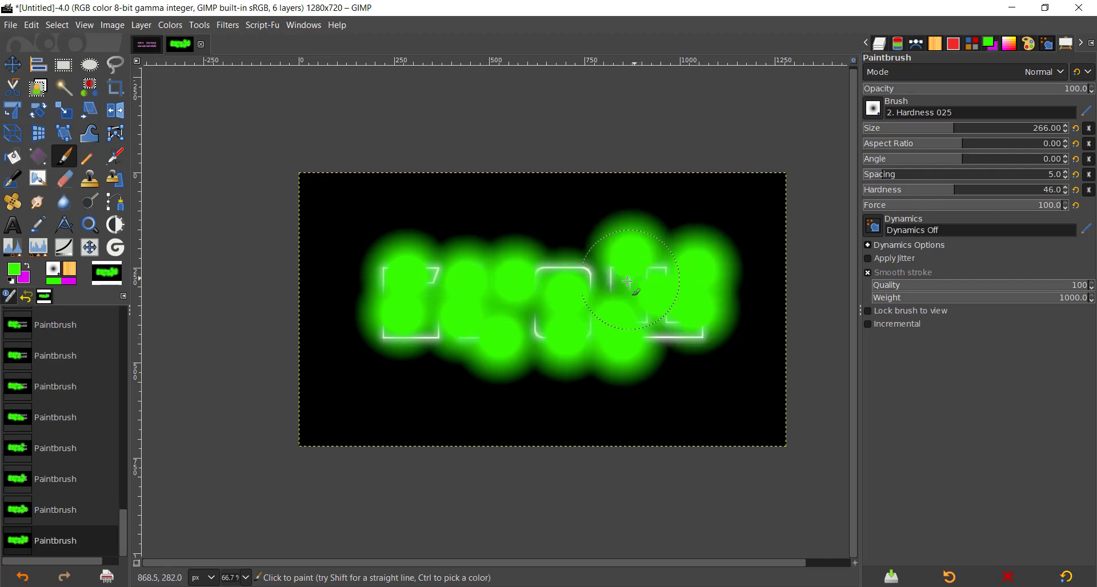
left_click(681, 326)
left_click(574, 252)
left_click(580, 271)
left_click(525, 303)
left_click(537, 349)
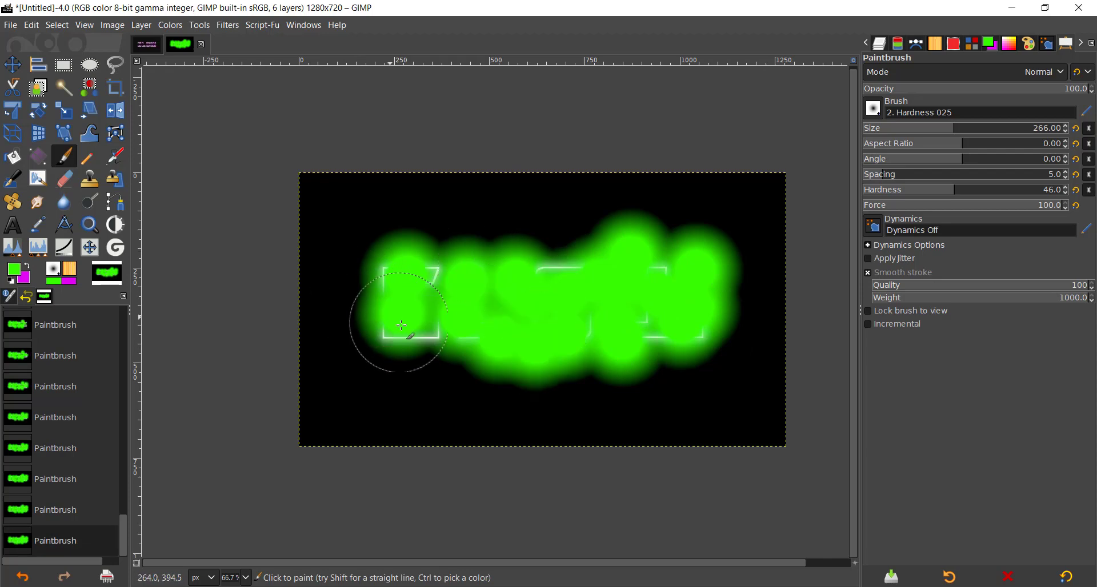
left_click(402, 325)
Swap to magenta and dab it over the left end and middle of the text.
key("x")
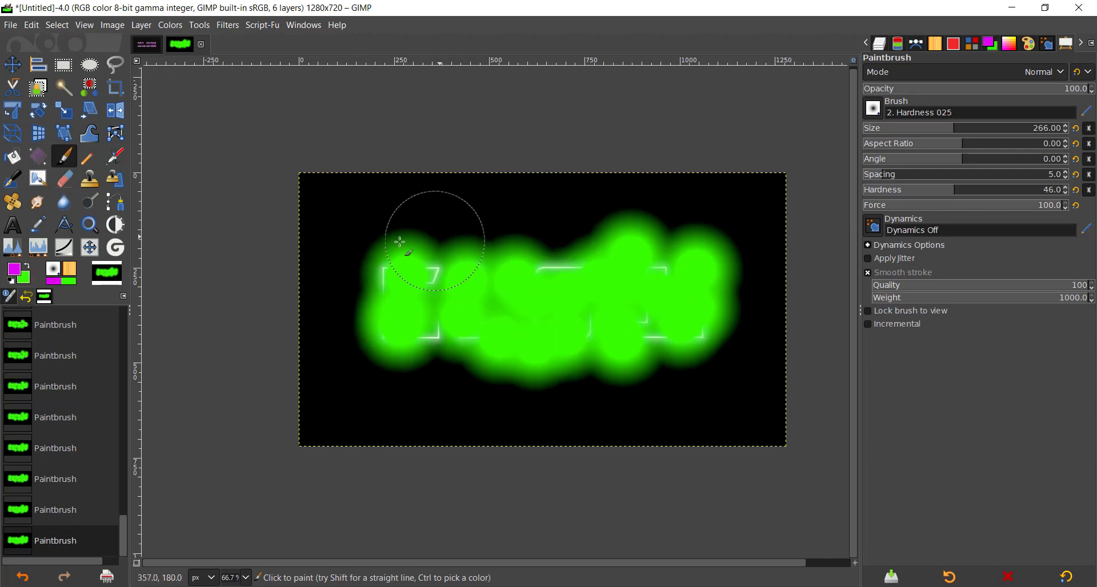
left_click(395, 255)
left_click(393, 302)
left_click(432, 346)
left_click(425, 282)
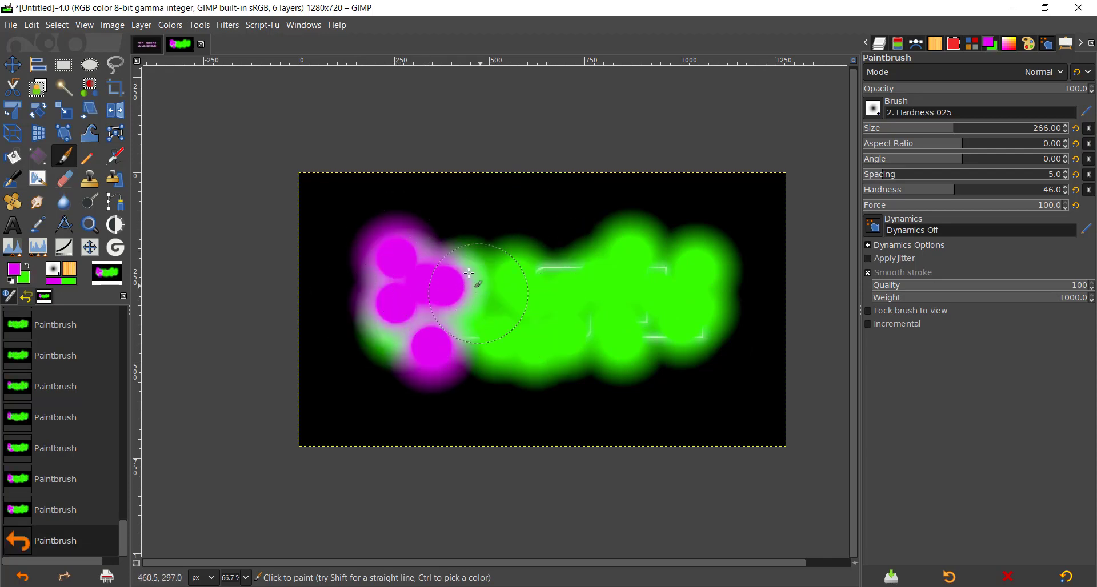
left_click(491, 343)
left_click(468, 269)
left_click(517, 308)
left_click(485, 303)
left_click(525, 250)
Cover the right-middle and right end of the text with magenta dabs.
left_click(557, 329)
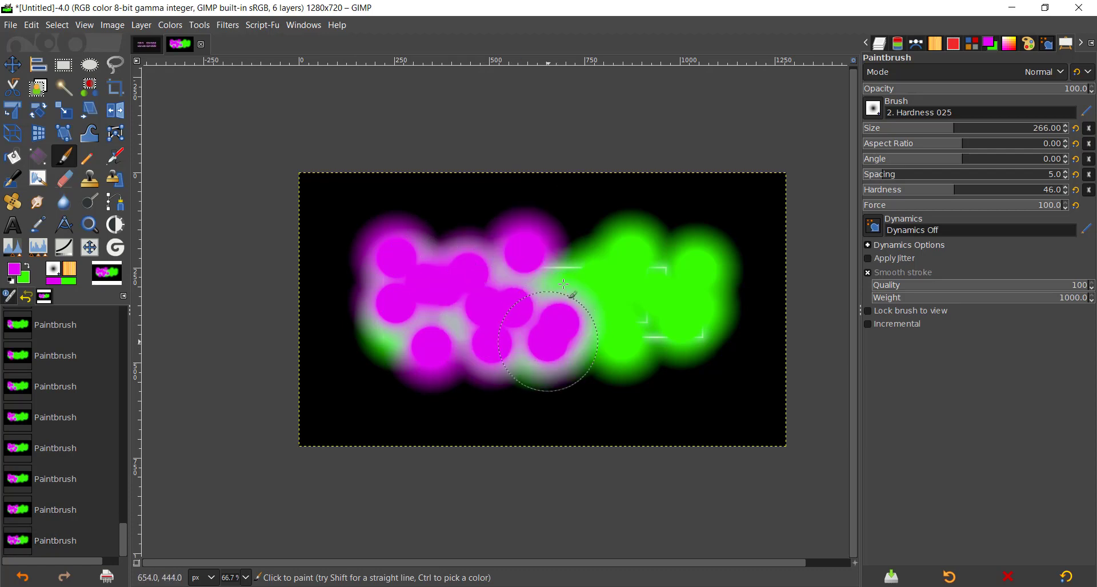
left_click(571, 252)
left_click(599, 343)
left_click(620, 260)
left_click(653, 327)
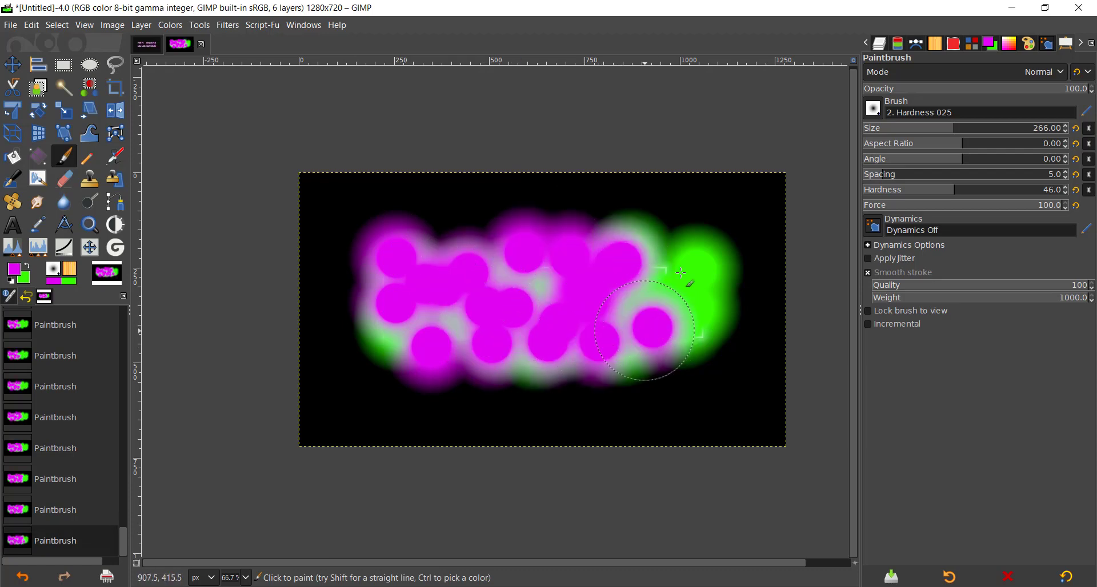
left_click(693, 240)
left_click(675, 262)
left_click(698, 364)
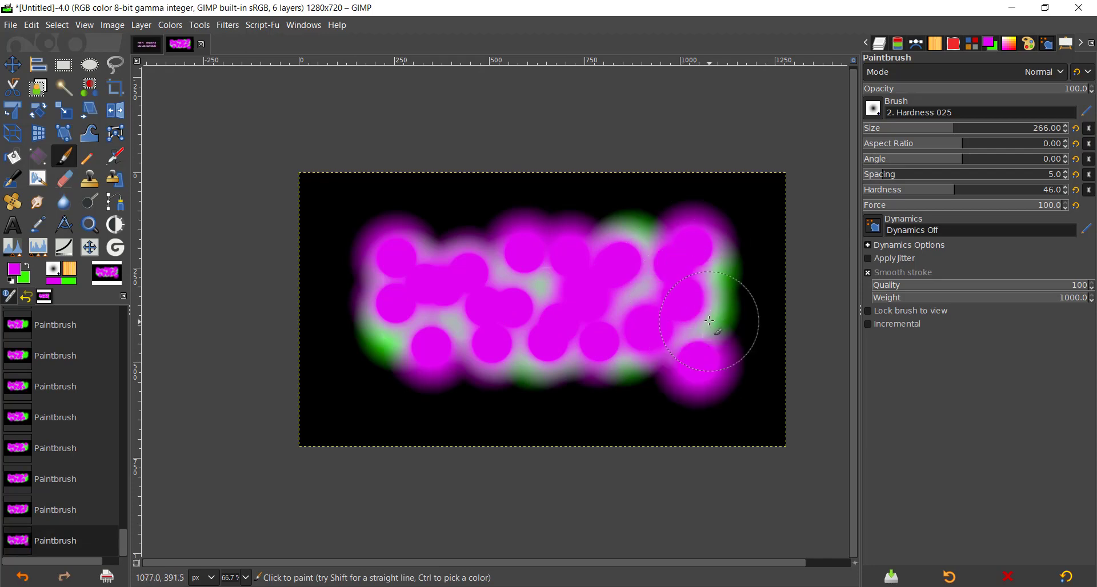
left_click(716, 304)
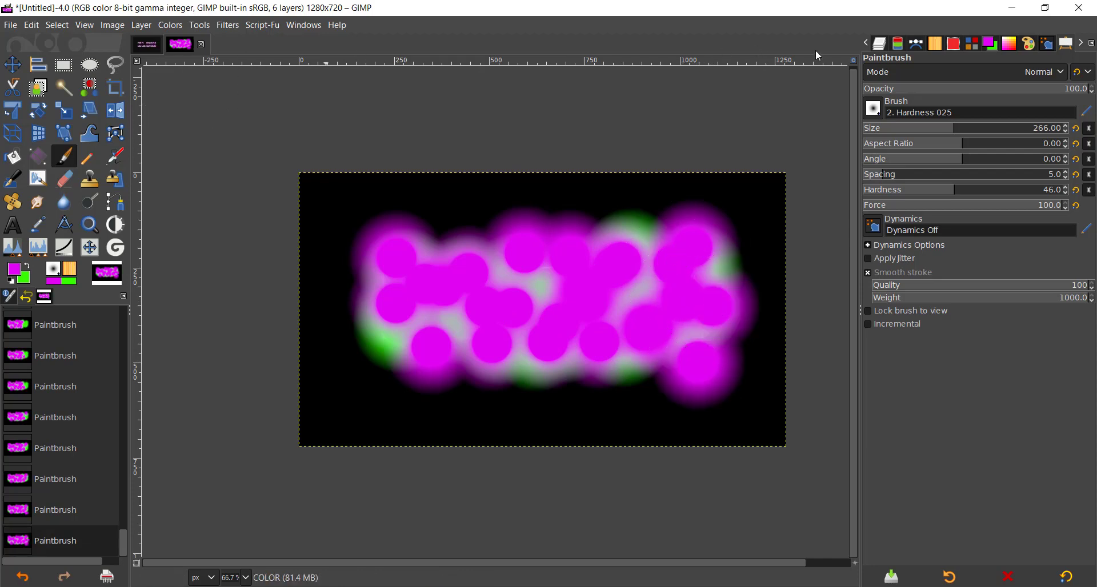
Apply a Gaussian Blur of size about 41 to the COLOR layer.
left_click(879, 44)
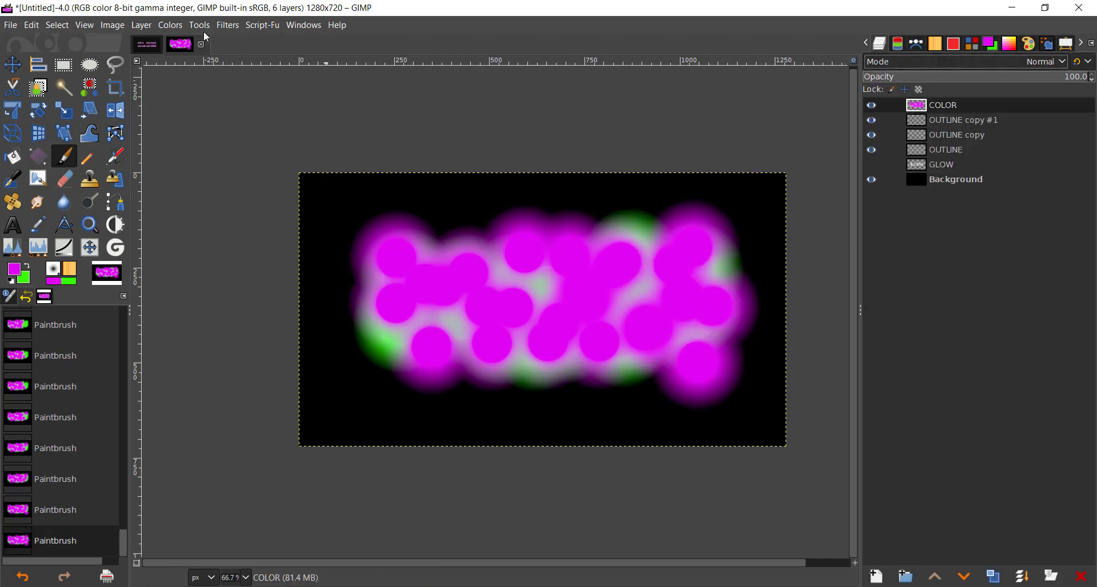
left_click(223, 25)
mouse_move(343, 115)
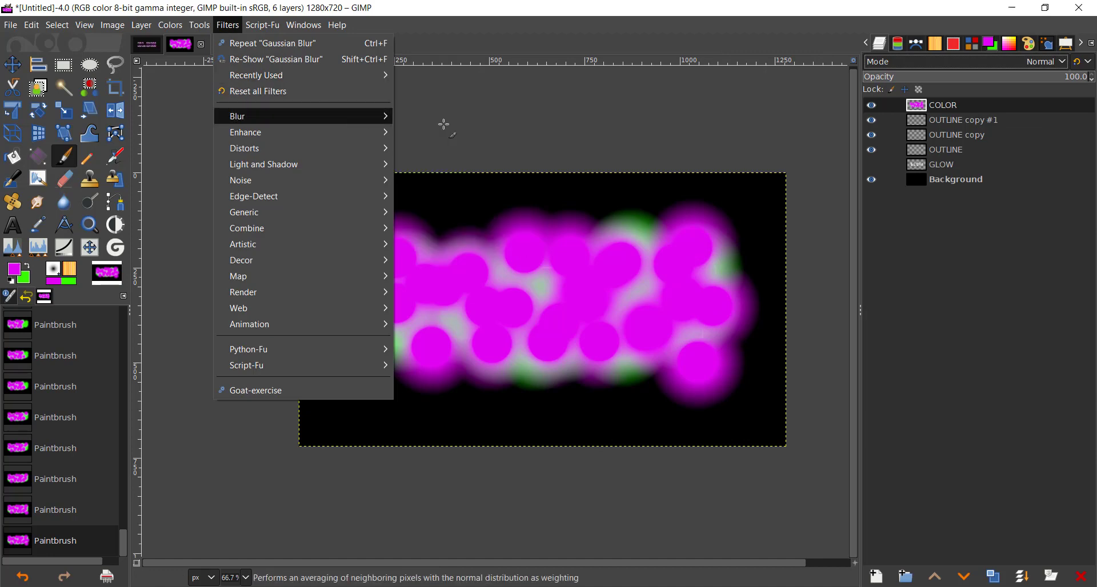
left_click(429, 117)
left_click_drag(828, 275, 892, 281)
left_click(937, 390)
Set the COLOR layer's blend mode to HSL Color.
left_click(1016, 62)
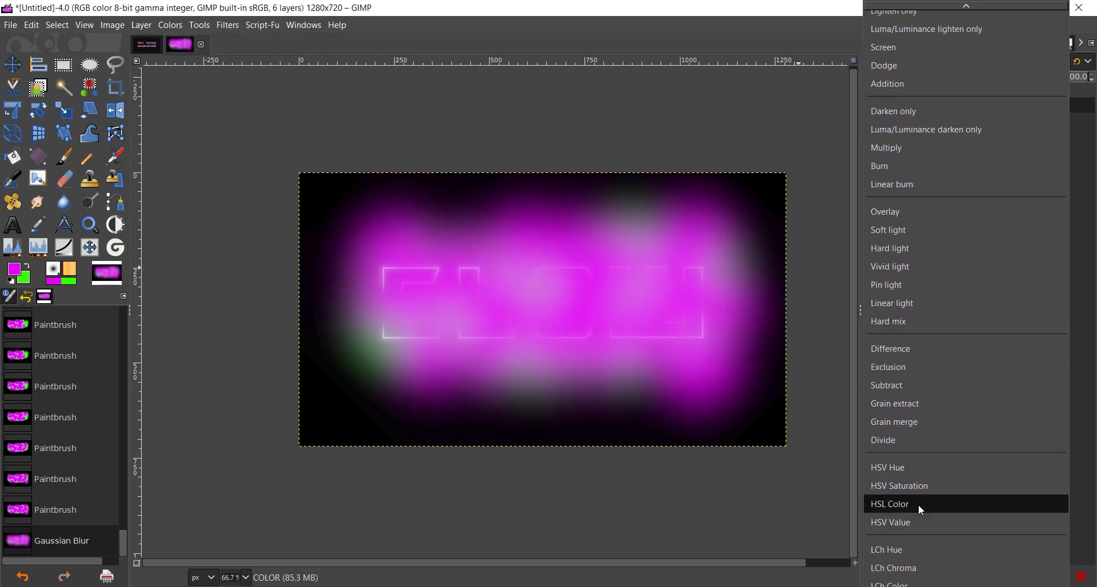
left_click(920, 504)
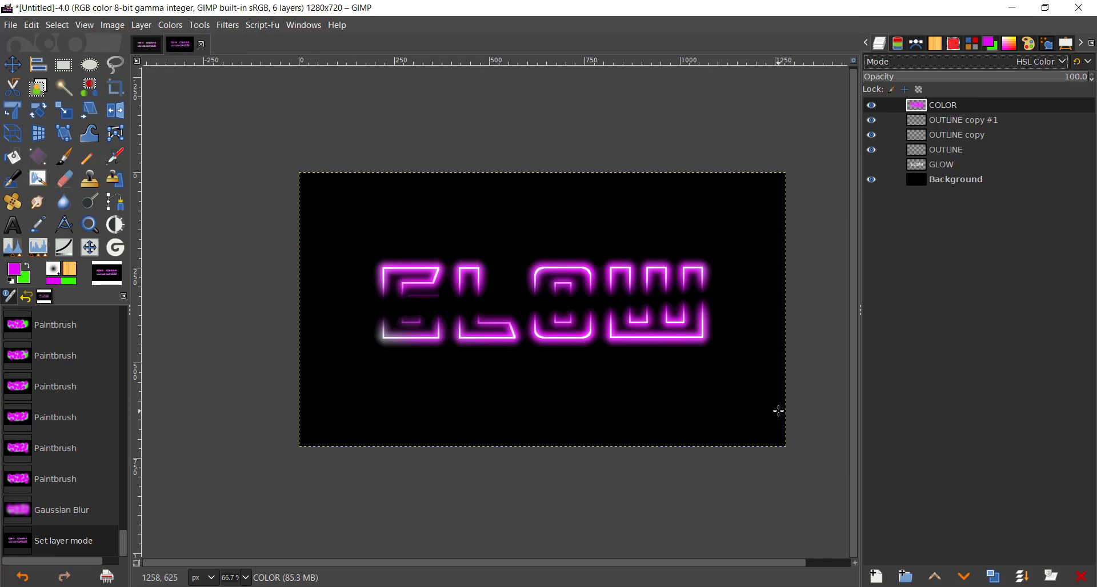
scroll(666, 335, "up", 1, "ctrl")
scroll(667, 342, "down", 1, "ctrl")
scroll(612, 341, "up", 1, "ctrl")
scroll(617, 344, "down", 1, "ctrl")
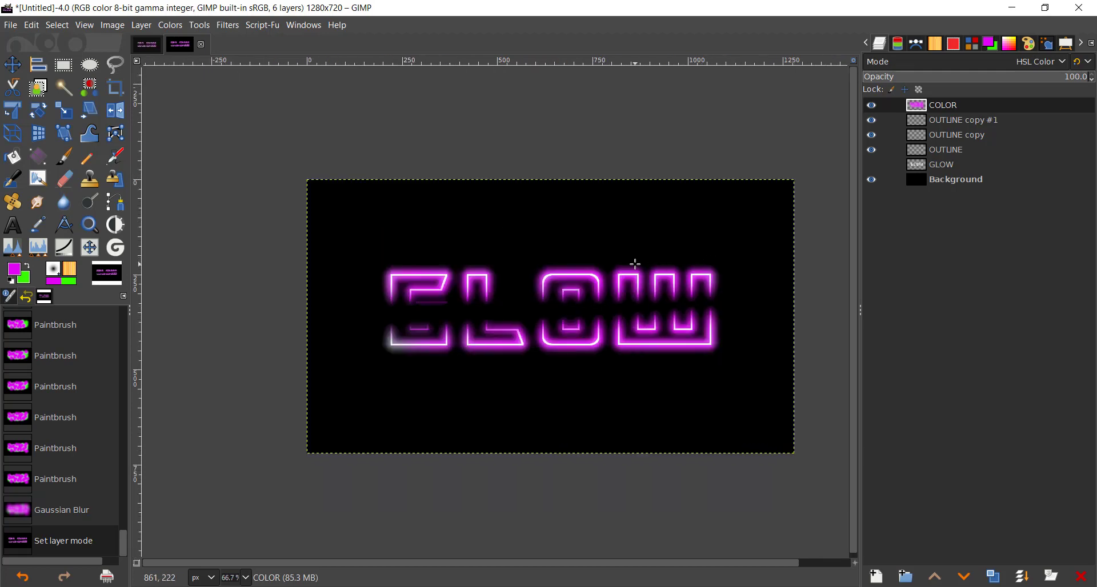
Choose the SS-lightning.abr-004 brush for the Paintbrush.
key("p")
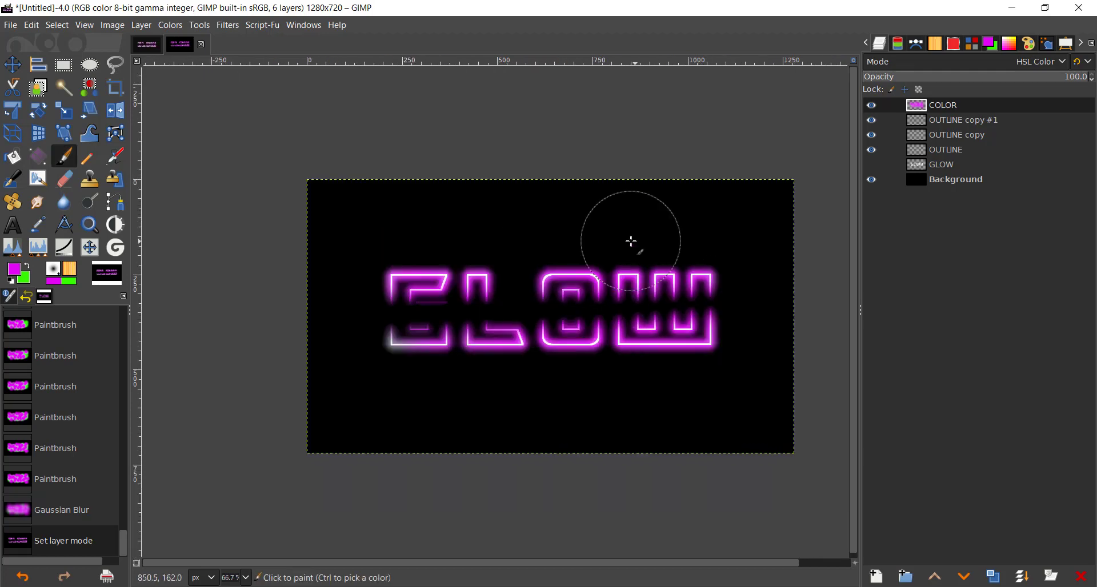
left_click(1066, 46)
left_click(873, 109)
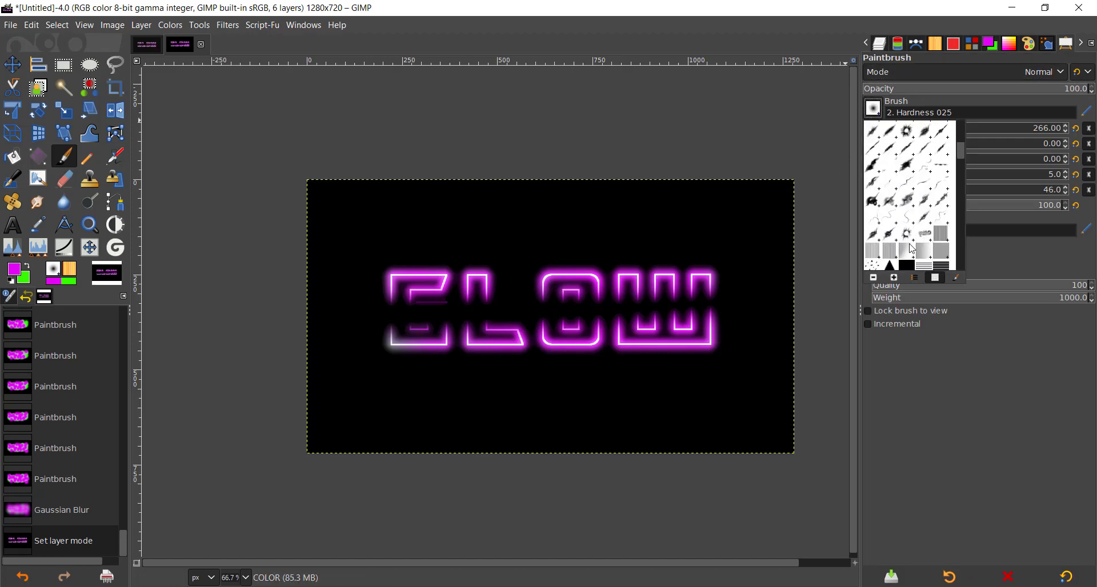
scroll(912, 246, "down", 10)
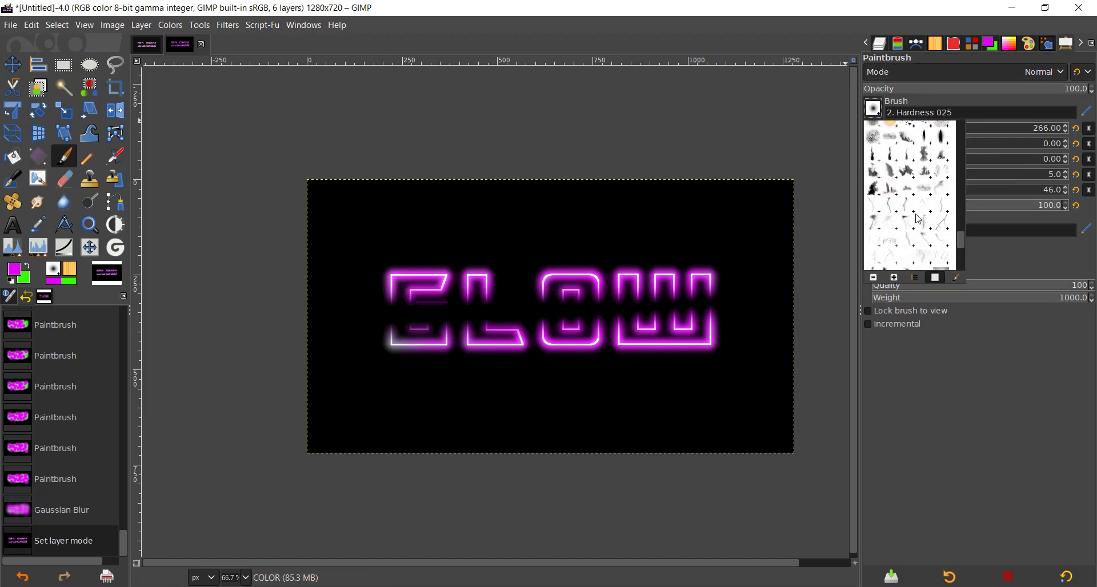
scroll(918, 219, "down", 4)
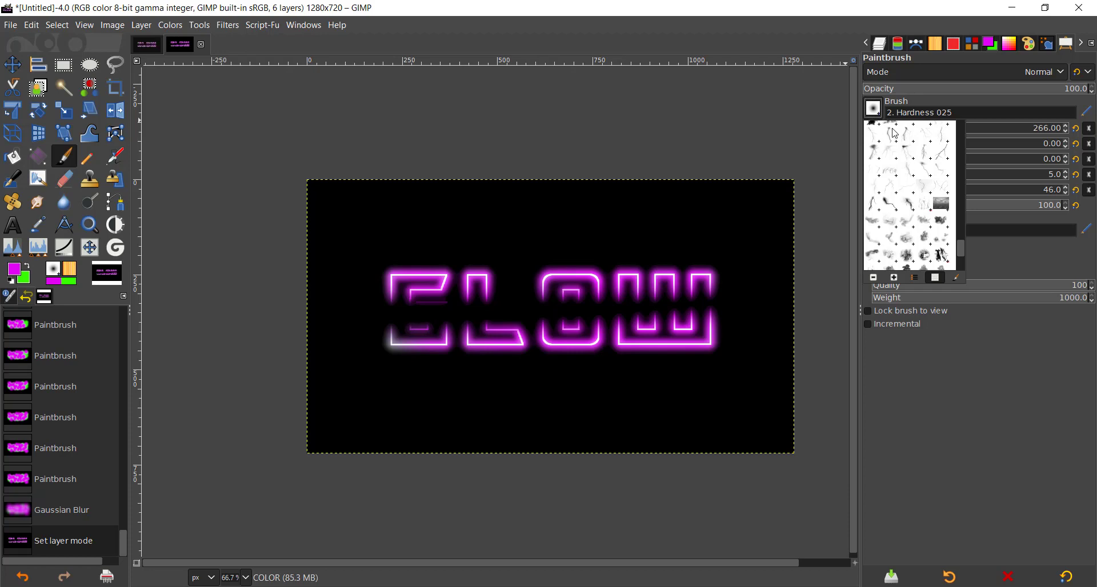
double_click(894, 133)
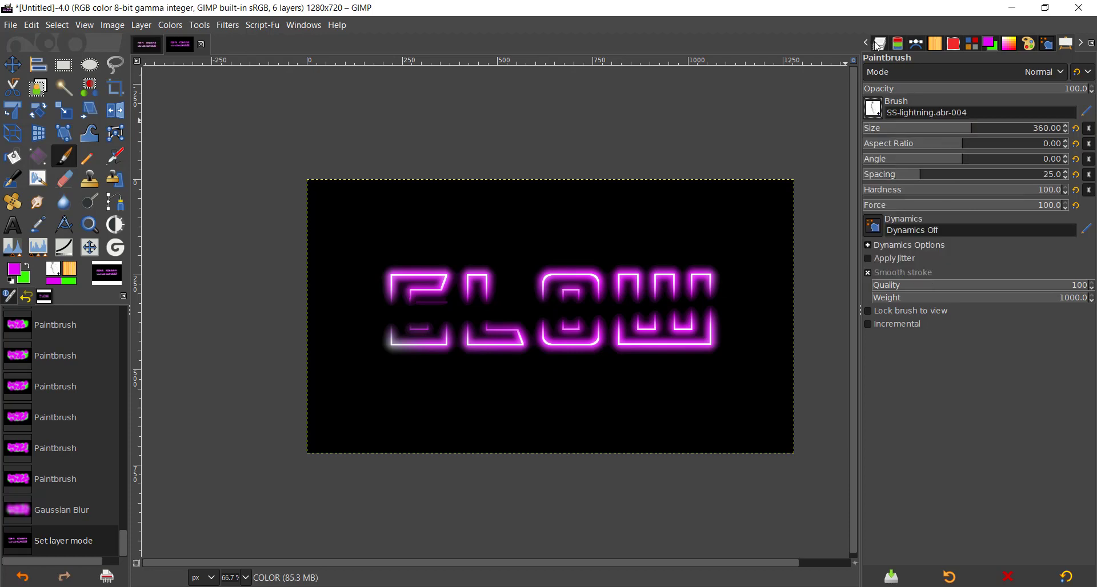
Create a LIGHTNING layer above Background and paint a magenta bolt beside the W.
left_click(875, 46)
left_click(937, 180)
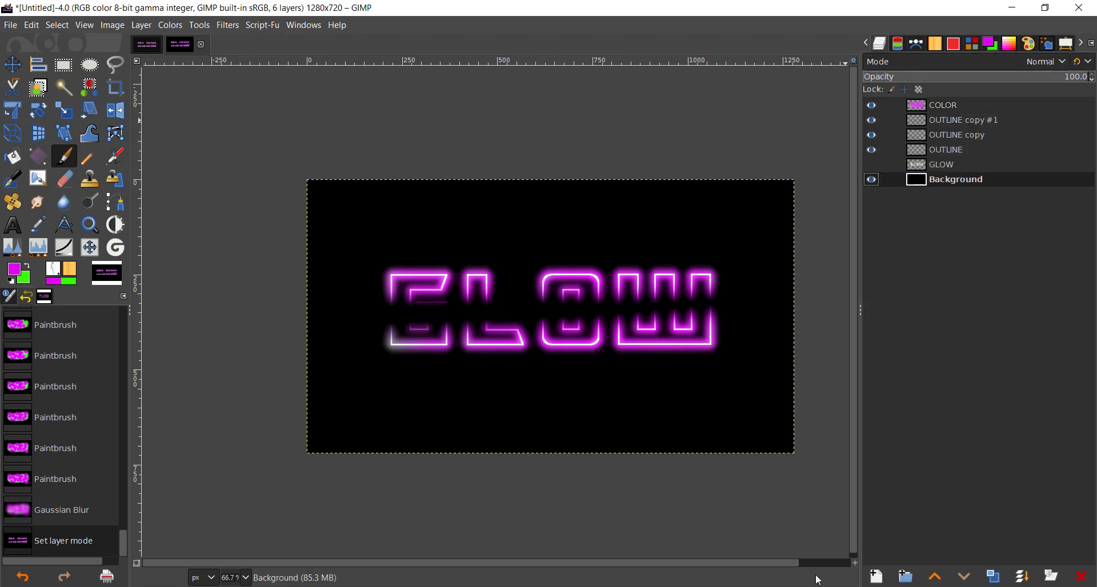
left_click(877, 576)
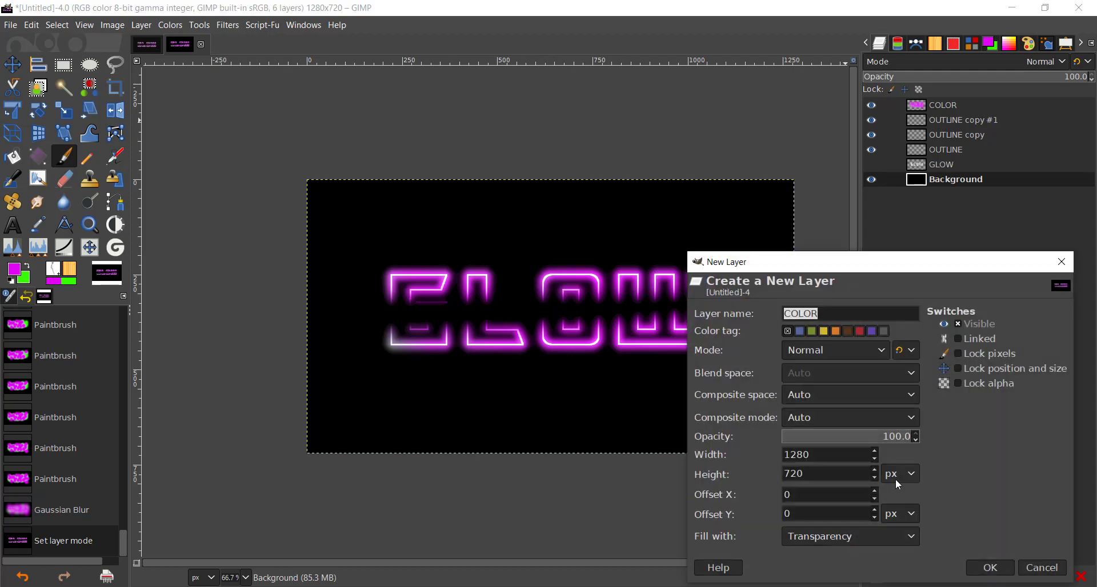
type("LIGHTNING")
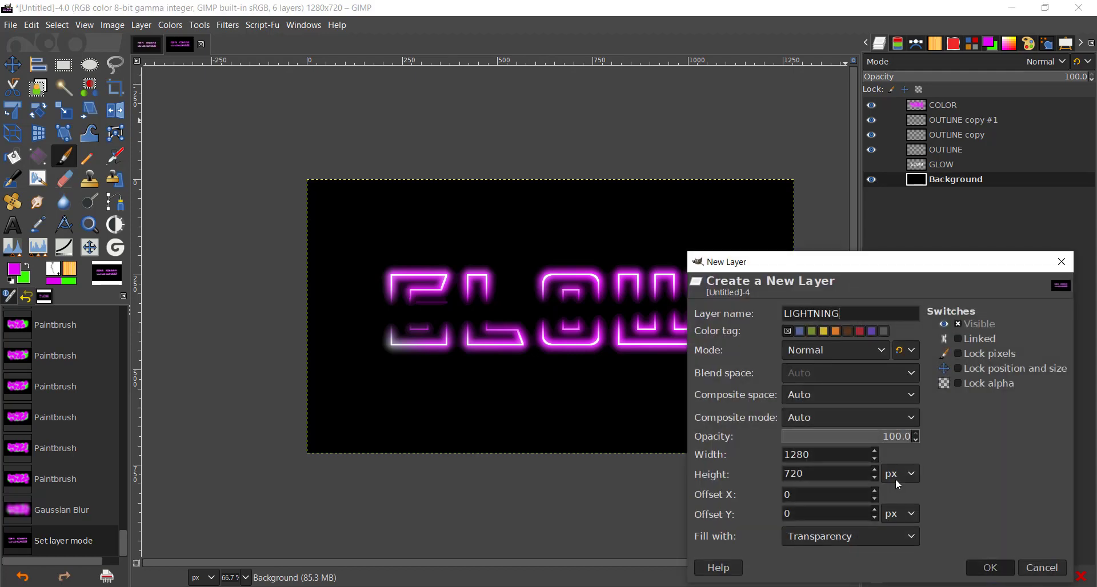
key("Return")
mouse_move(680, 189)
left_mouse_down()
mouse_move(712, 252)
mouse_move(707, 269)
mouse_move(707, 236)
left_mouse_up()
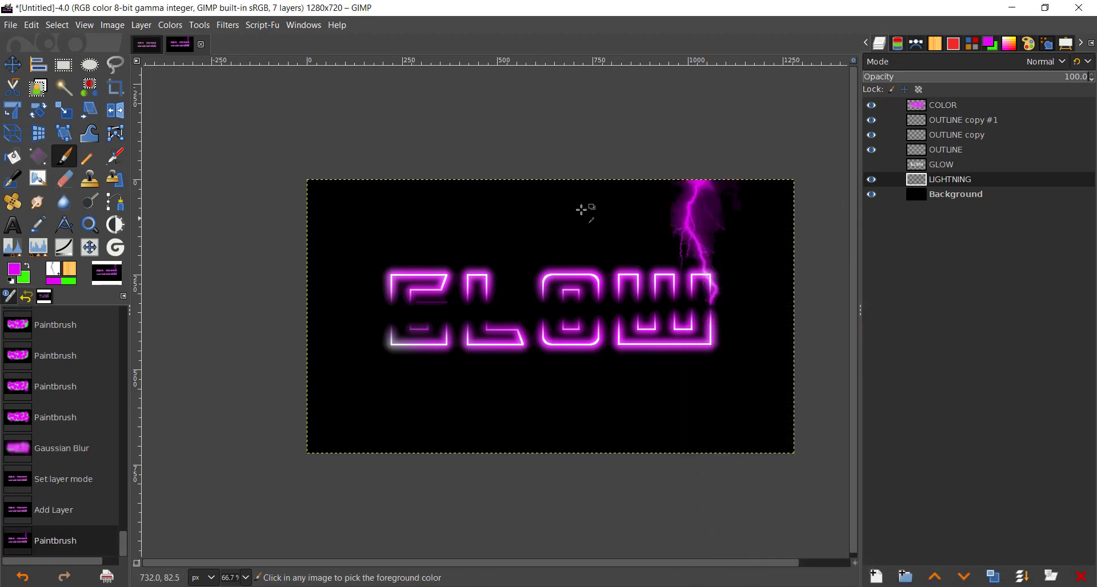
Undo the magenta bolt, set the foreground to white, and stamp a white bolt top-left.
key("ctrl+z")
left_click(17, 269)
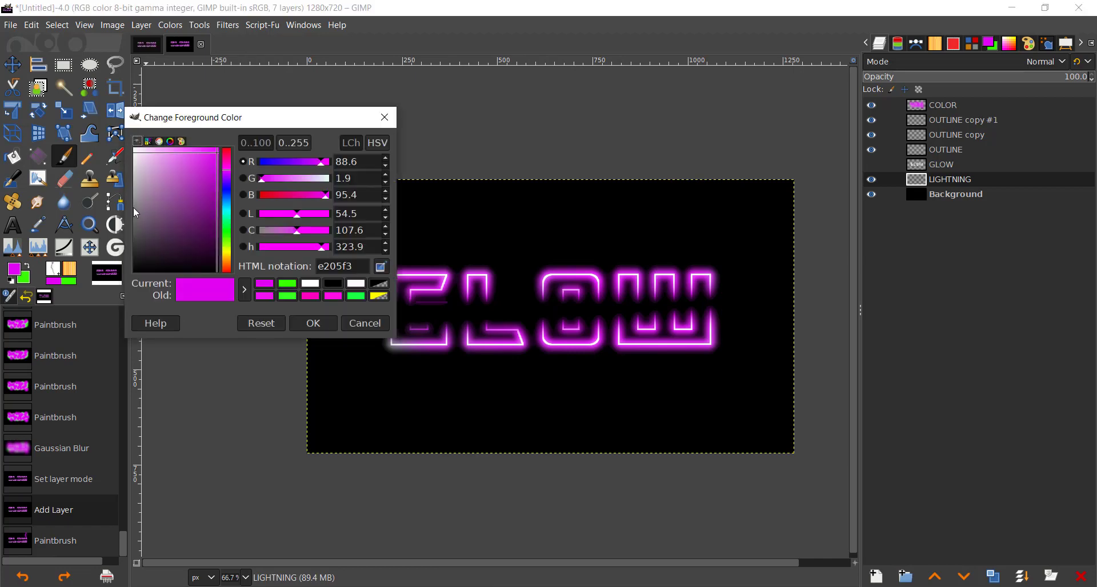
left_click_drag(136, 206, 134, 150)
left_click(313, 324)
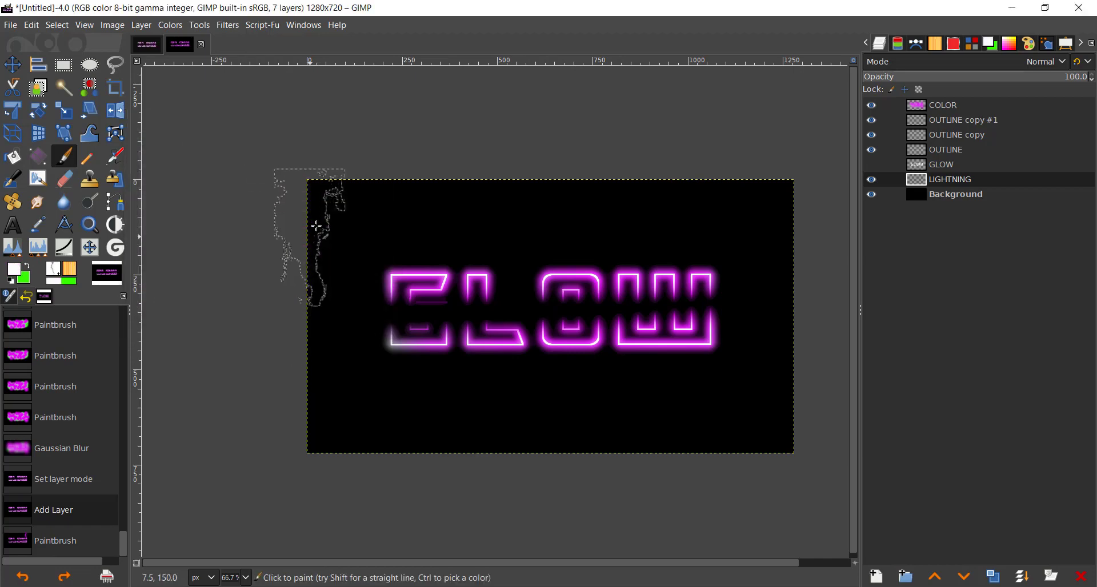
left_click(351, 228)
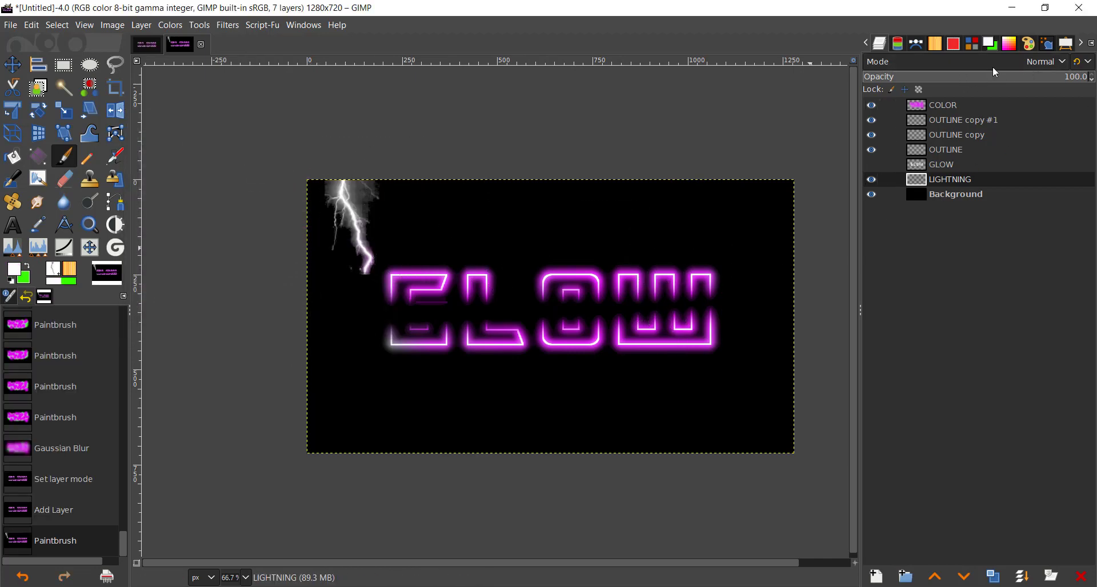
With the SS-lightning.abr-023 brush, stamp a large lightning bolt over the text centre.
left_click(1066, 45)
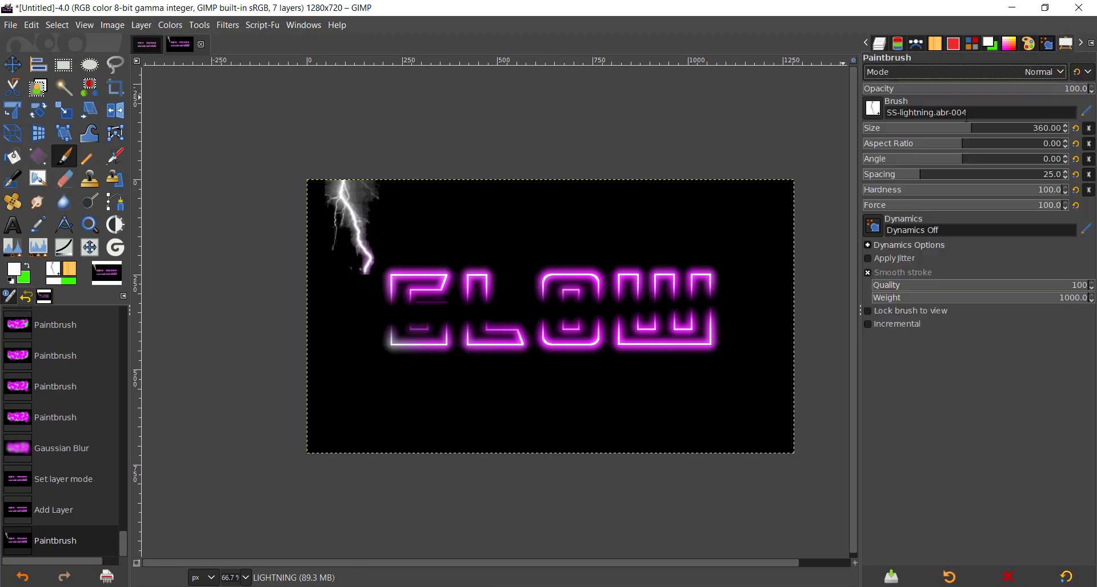
left_click(873, 108)
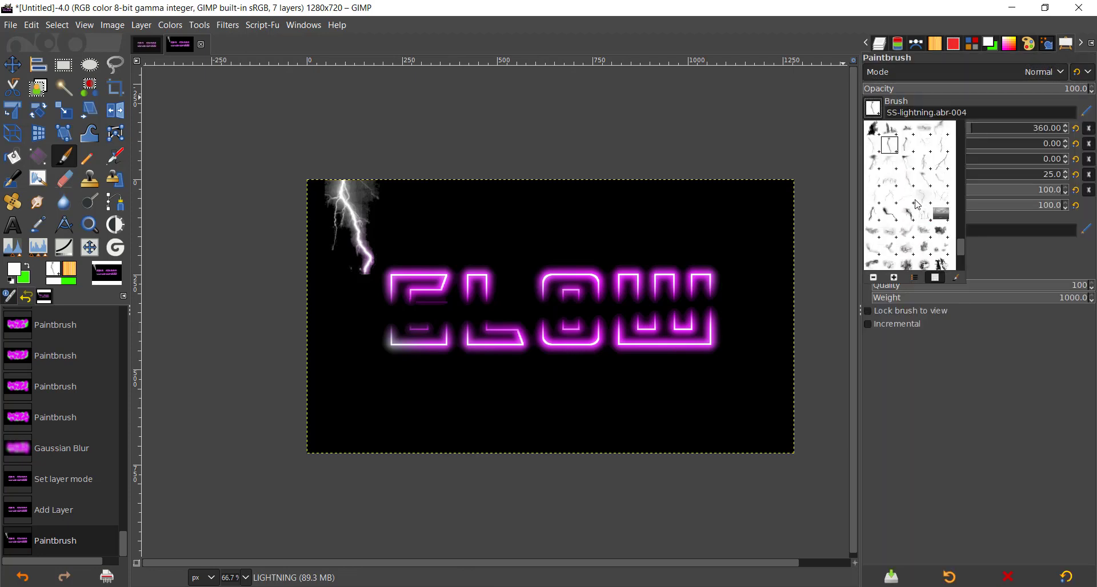
left_click(880, 218)
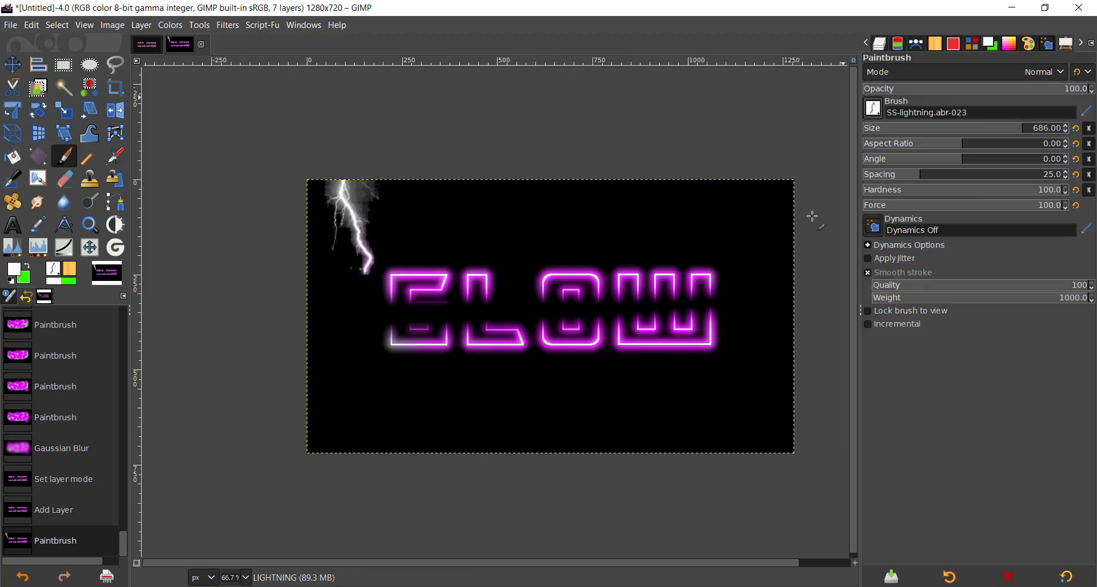
left_click(743, 217)
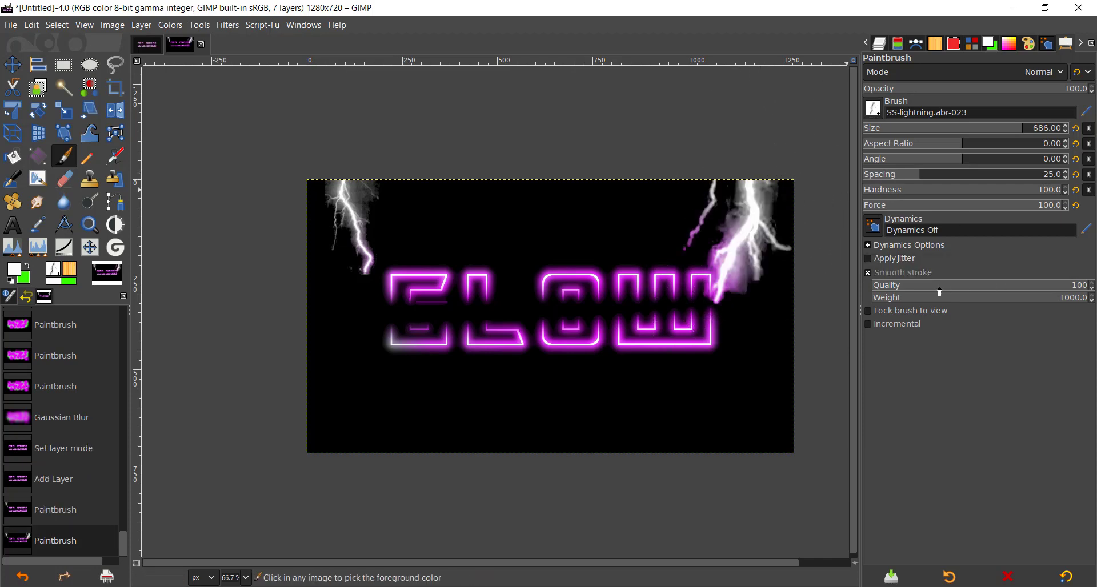
key("ctrl+z")
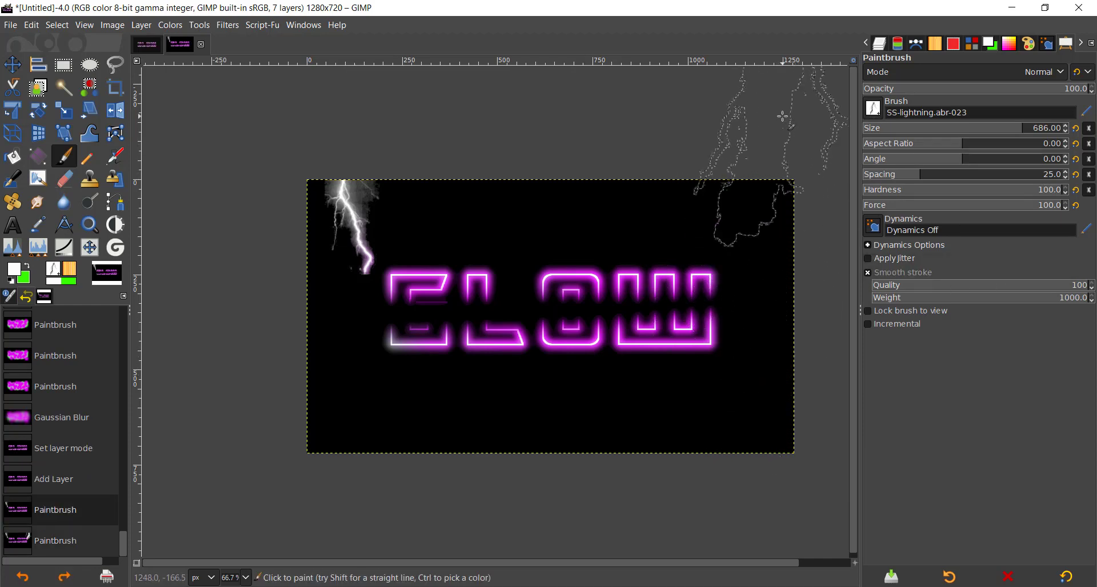
left_click(786, 83)
key("ctrl+z")
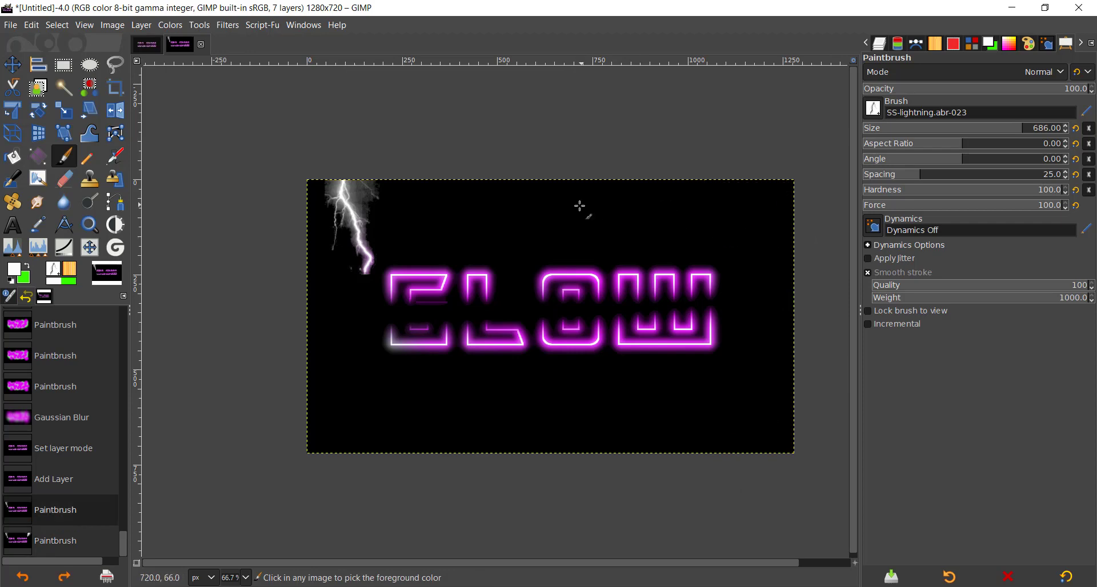
left_click(544, 301)
Choose a soft round brush and switch to the Eraser.
scroll(544, 301, "up", 1)
scroll(543, 301, "up", 2)
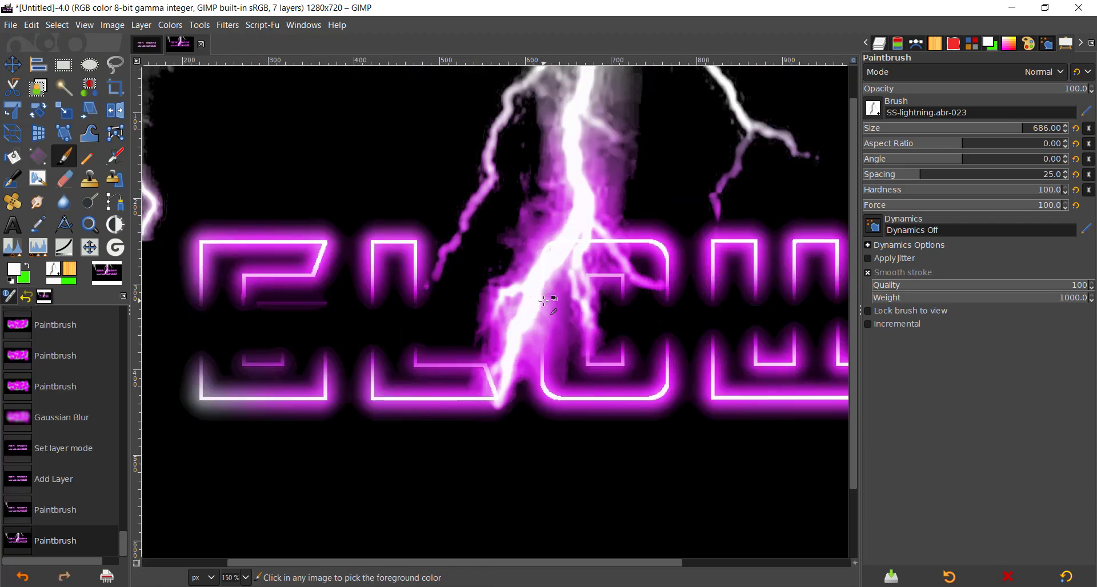
left_click(873, 108)
scroll(879, 164, "up", 5)
scroll(880, 163, "up", 3)
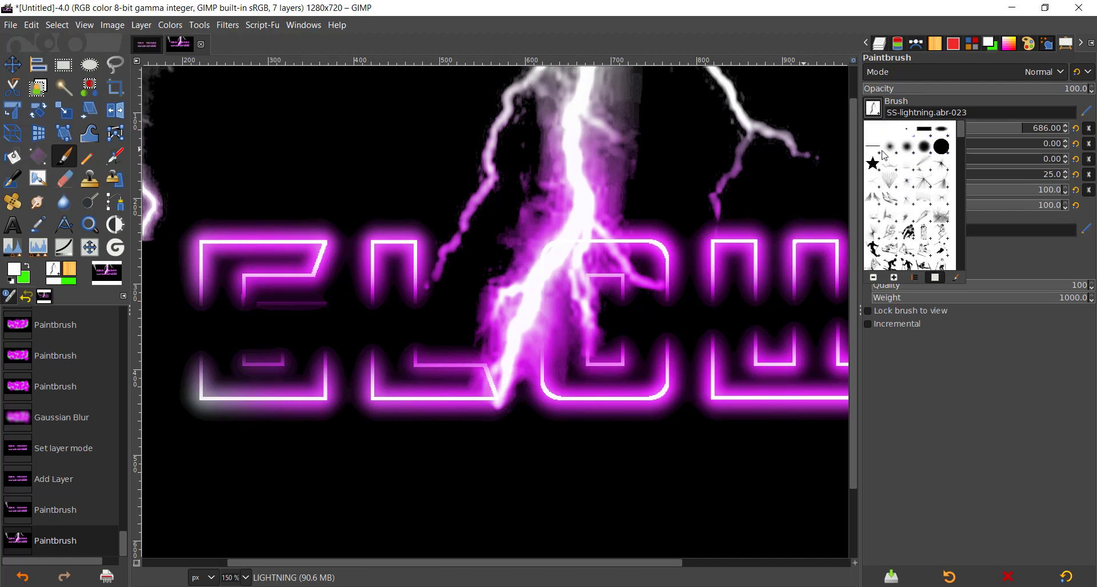
left_click(910, 149)
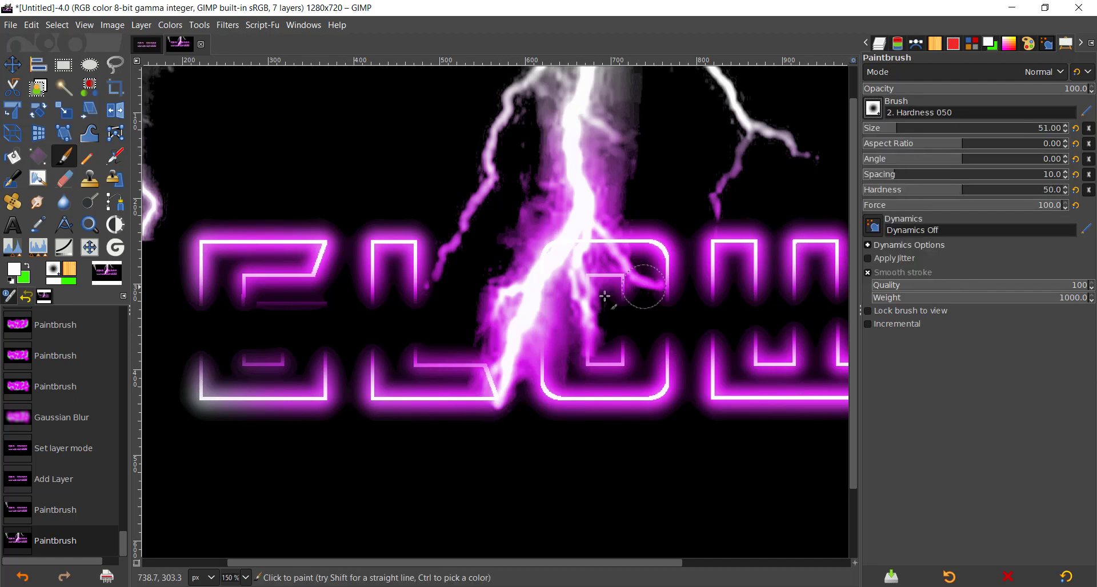
scroll(543, 299, "up", 2)
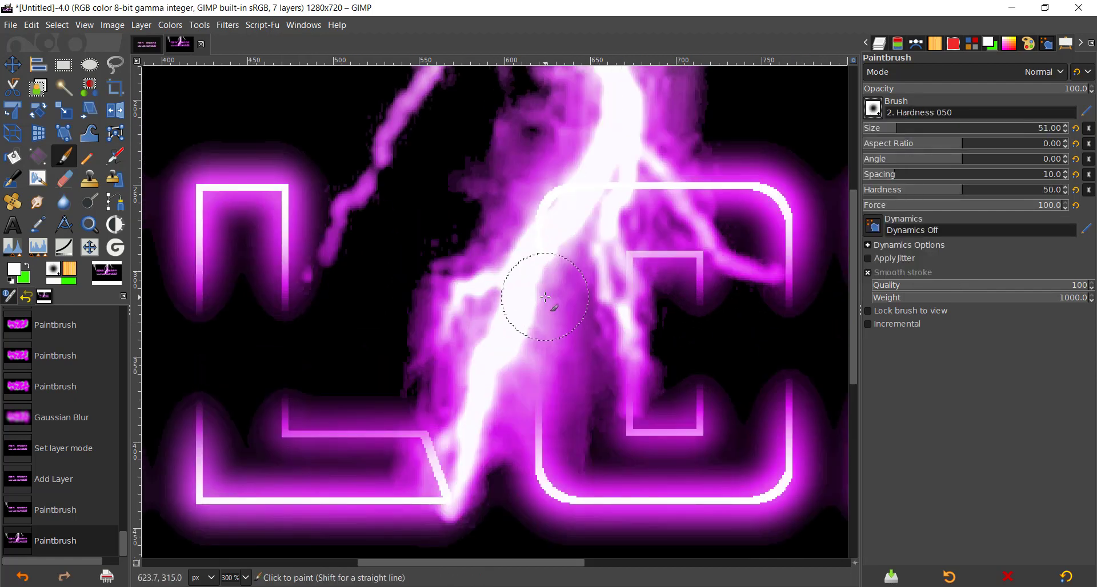
key("shift+e")
Try erasing the bolt, undo it, and switch the eraser to a hard-edged round brush.
mouse_move(537, 295)
left_mouse_down()
mouse_move(544, 238)
mouse_move(558, 282)
mouse_move(548, 272)
left_mouse_up()
key("ctrl+z")
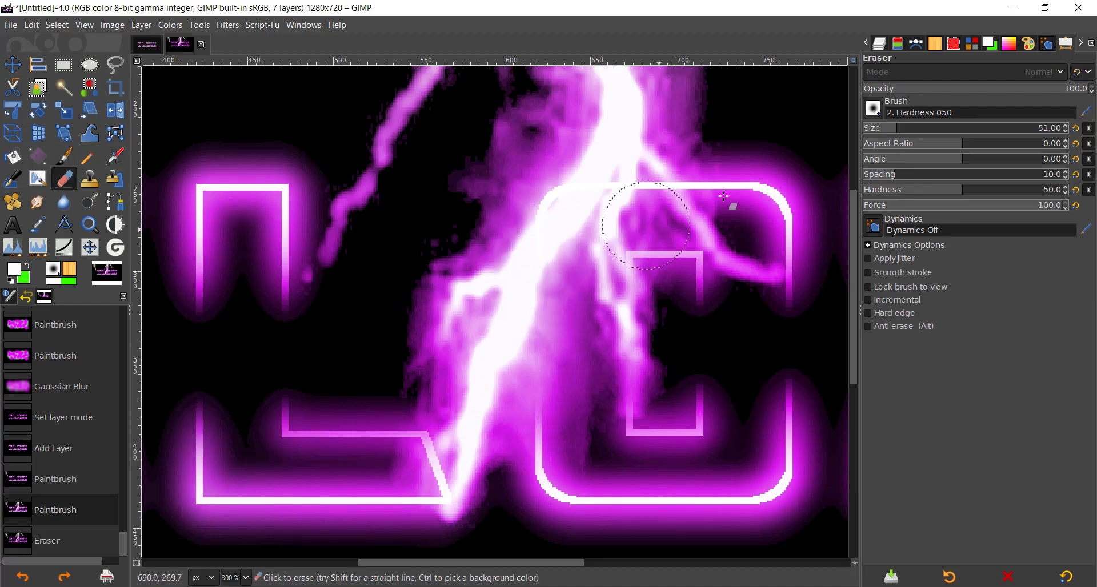
left_click_drag(885, 131, 869, 128)
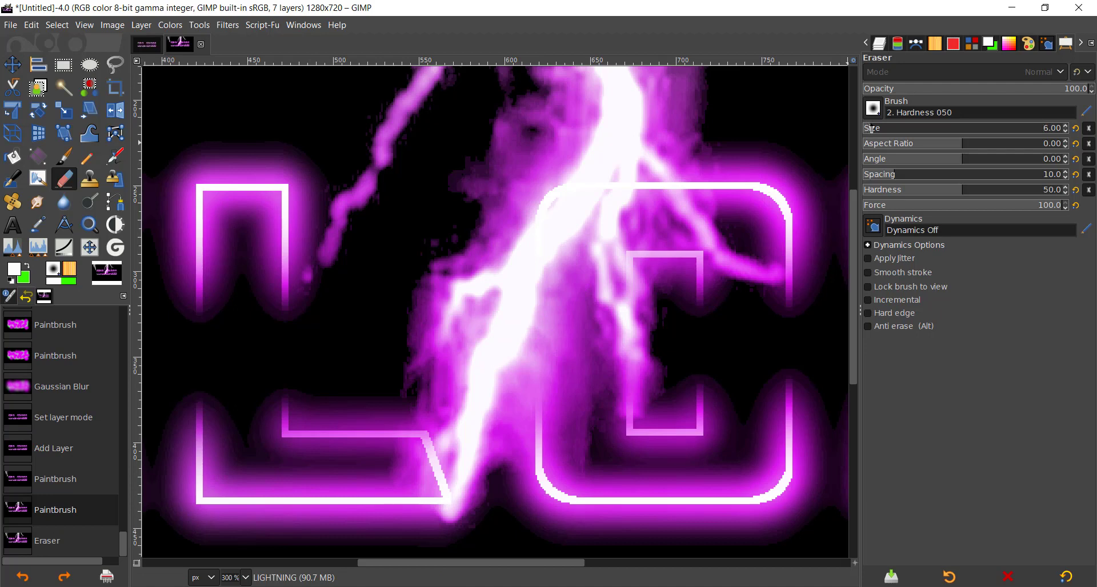
left_click(875, 108)
left_click(917, 138)
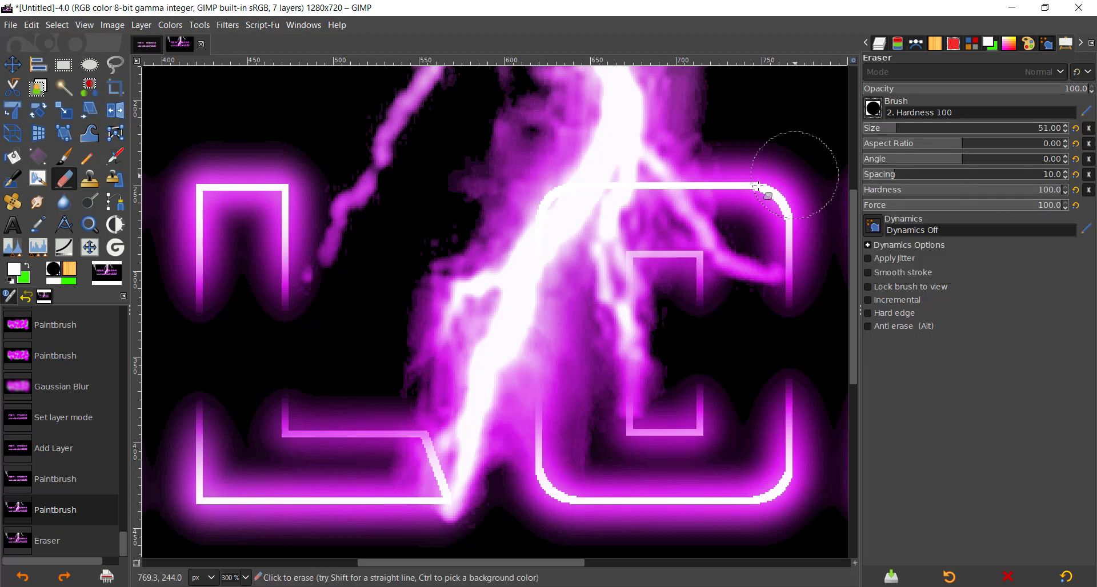
scroll(612, 240, "up", 1)
scroll(605, 233, "up", 2)
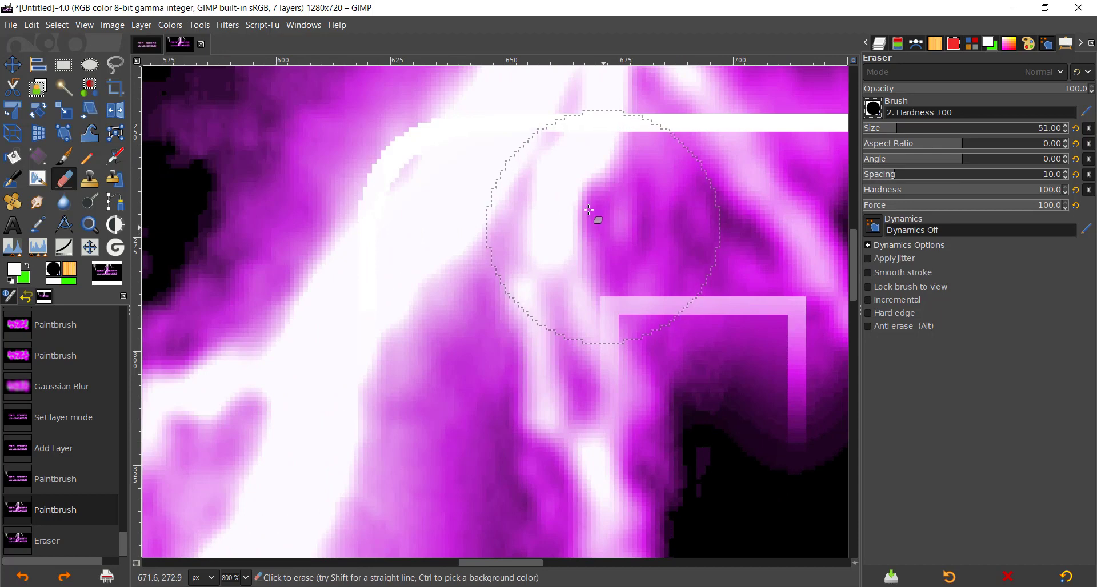
scroll(577, 205, "up", 1)
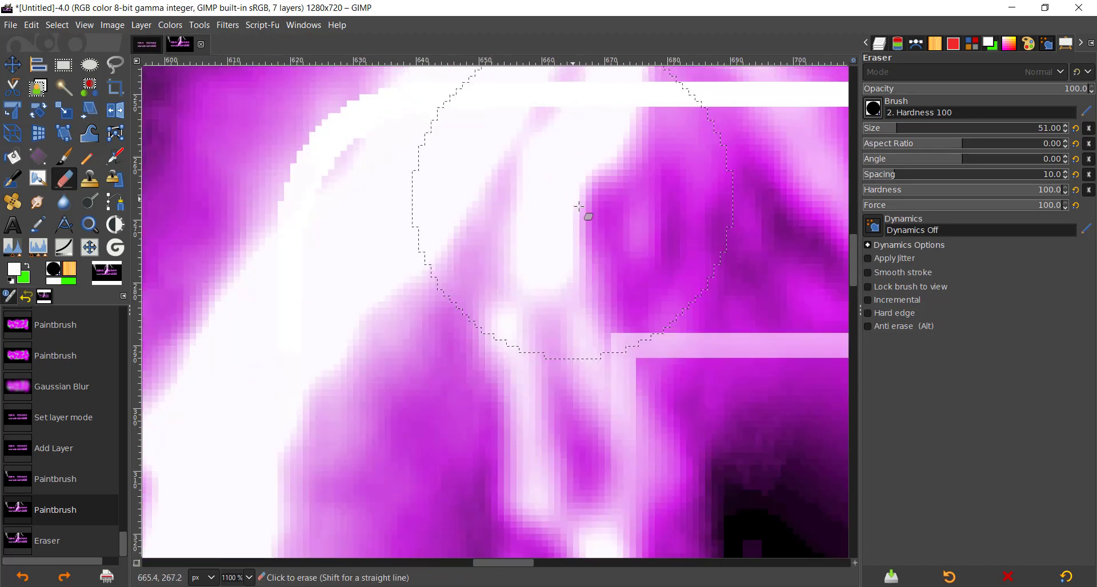
Shrink the eraser size down to 1.
left_click(882, 129)
left_click_drag(882, 129, 868, 129)
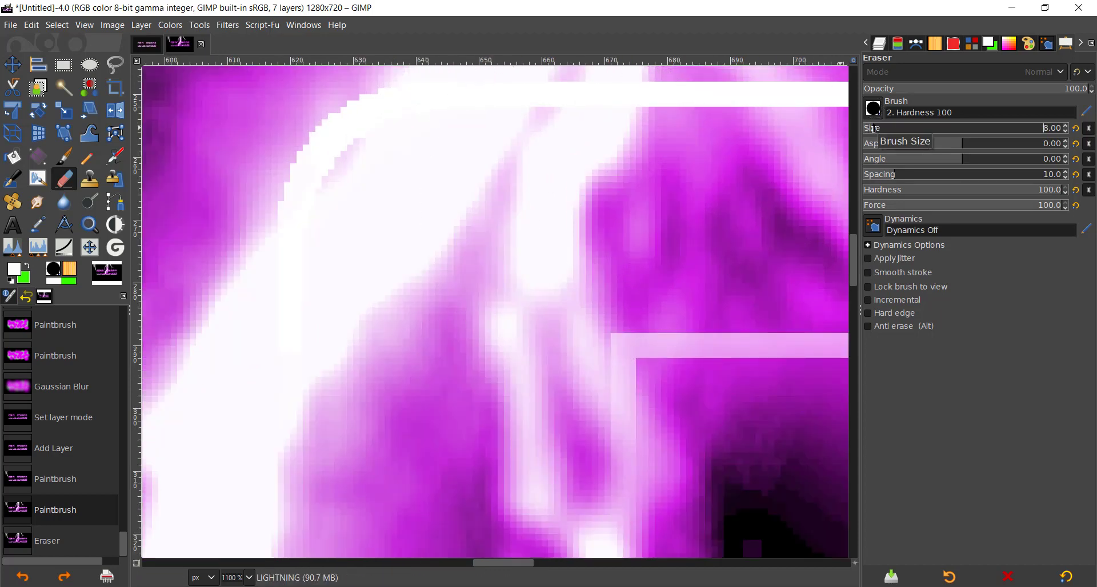
scroll(613, 106, "up", 1)
scroll(613, 107, "up", 1)
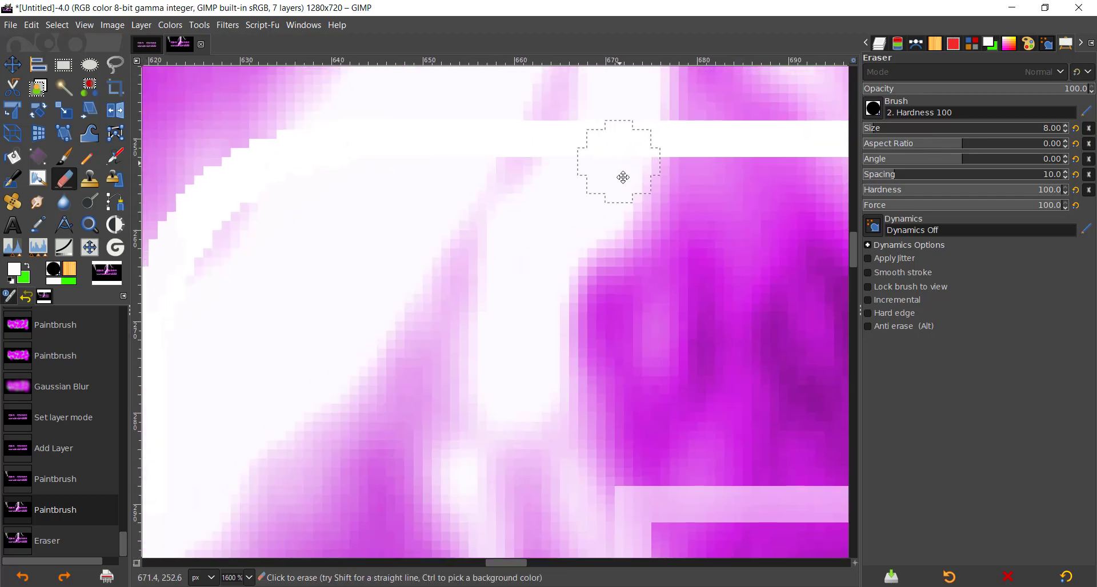
type("1")
left_click(868, 129)
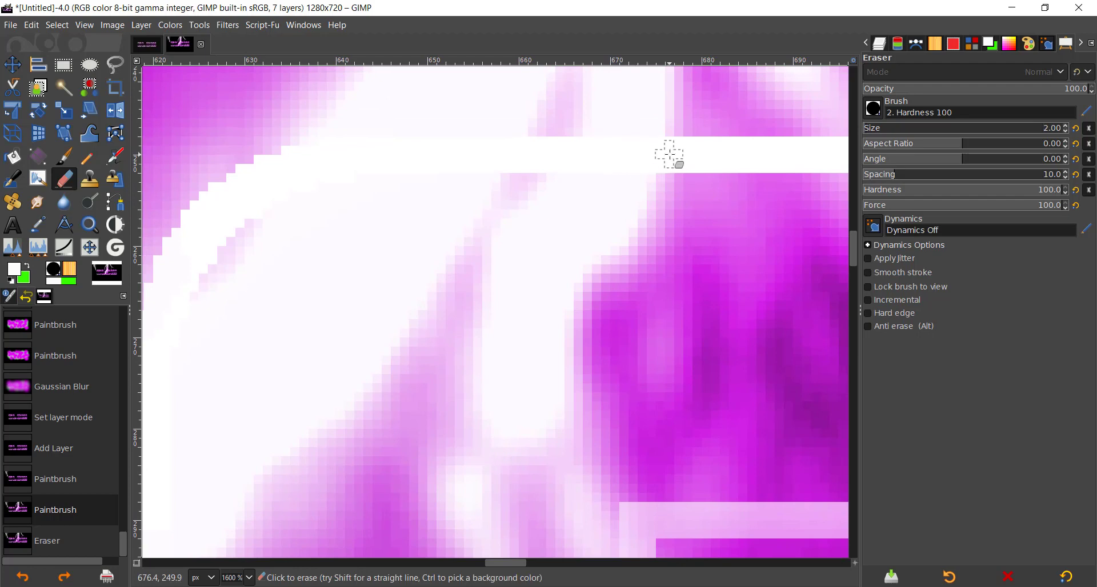
Erase lightning along the outline's edge, then undo the eraser strokes.
mouse_move(714, 161)
left_mouse_down()
mouse_move(652, 169)
mouse_move(594, 157)
mouse_move(715, 162)
left_mouse_up()
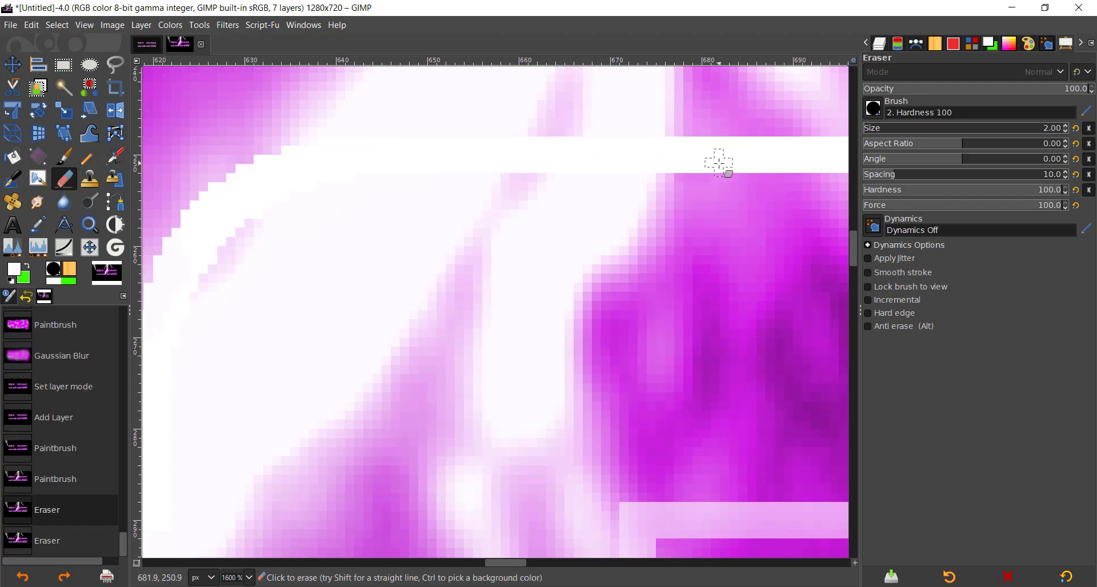
key("ctrl+z")
mouse_move(276, 150)
left_mouse_down()
mouse_move(405, 163)
mouse_move(353, 172)
mouse_move(445, 168)
mouse_move(298, 167)
mouse_move(591, 168)
mouse_move(284, 158)
mouse_move(494, 168)
mouse_move(558, 144)
mouse_move(236, 152)
mouse_move(564, 150)
mouse_move(258, 156)
mouse_move(583, 162)
left_mouse_up()
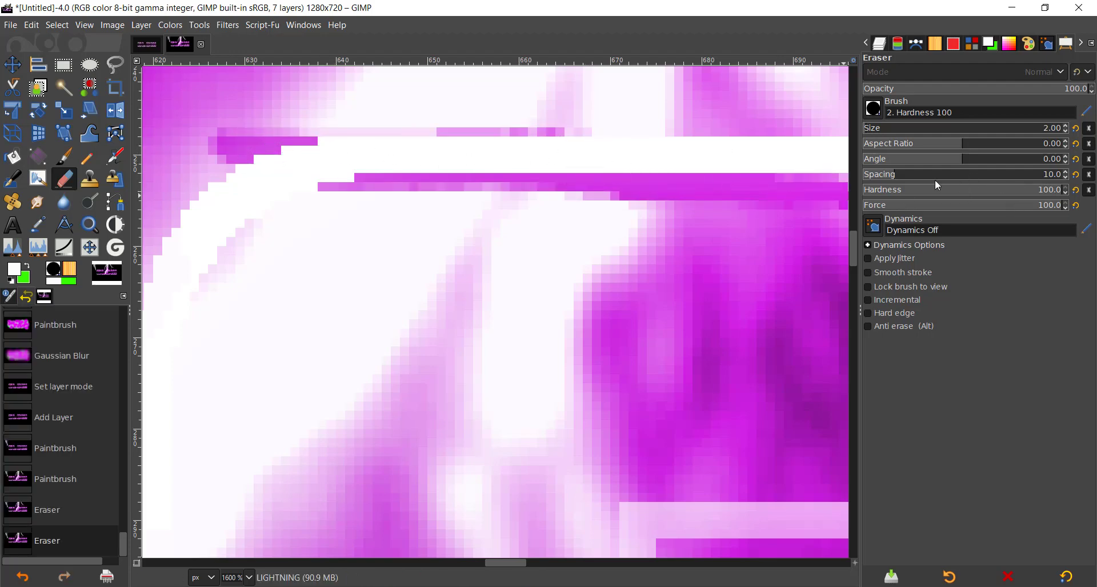
scroll(710, 229, "down", 3, "ctrl")
scroll(691, 227, "down", 3, "ctrl")
key("ctrl+z")
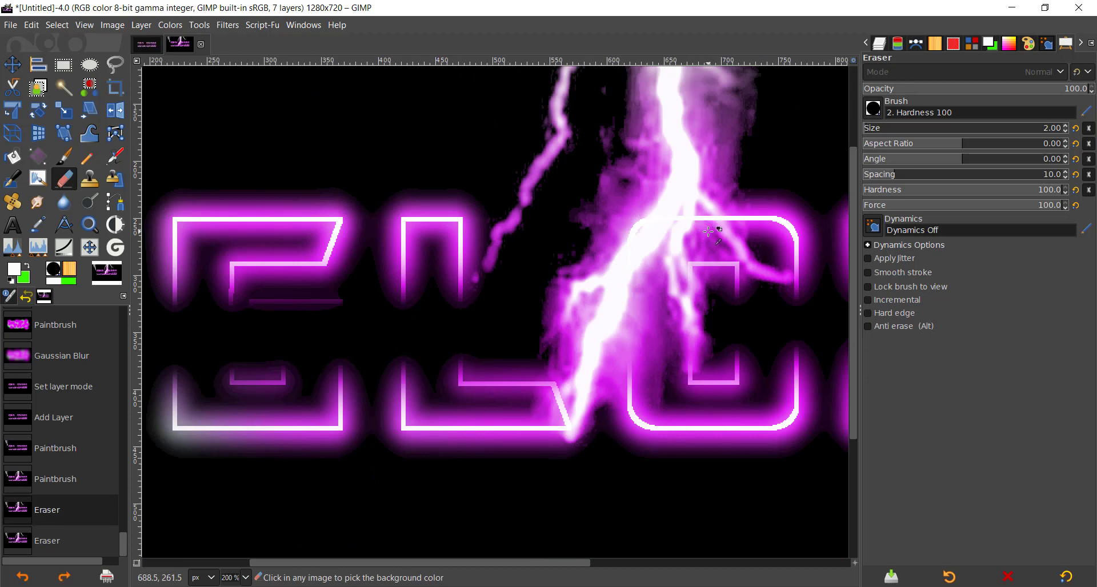
Undo the lightning over the text and pan to the upper part of the image.
key("ctrl+z")
key("ctrl+z")
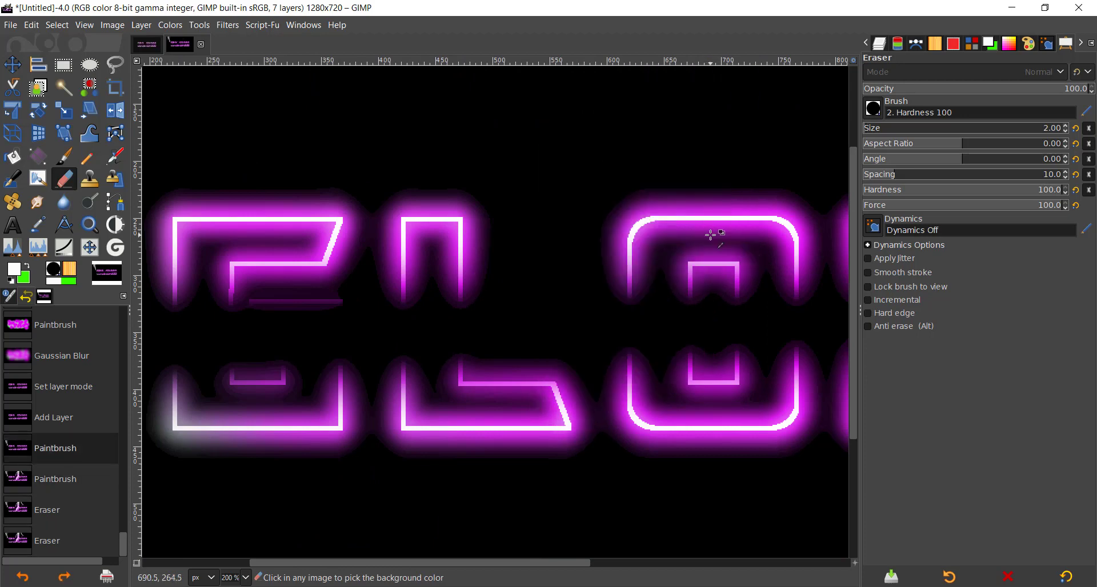
scroll(709, 234, "down", 2, "ctrl")
left_click_drag(698, 244, 488, 289)
Stamp an SS-lightning.abr-023 bolt at size 298 in the canvas's top-right corner.
key("p")
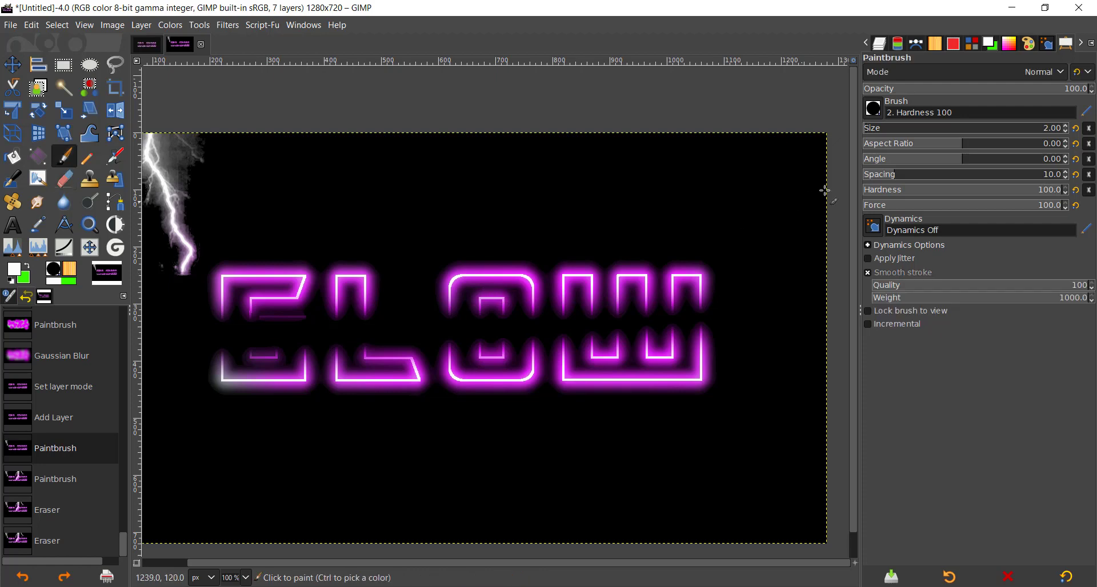
left_click(873, 114)
scroll(917, 197, "down", 8)
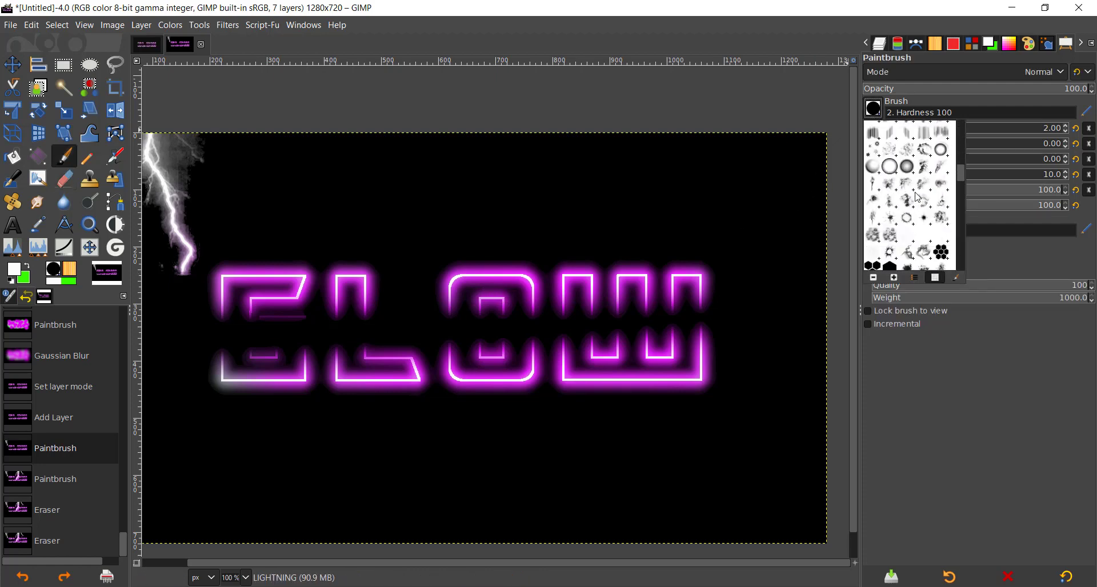
scroll(916, 197, "down", 10)
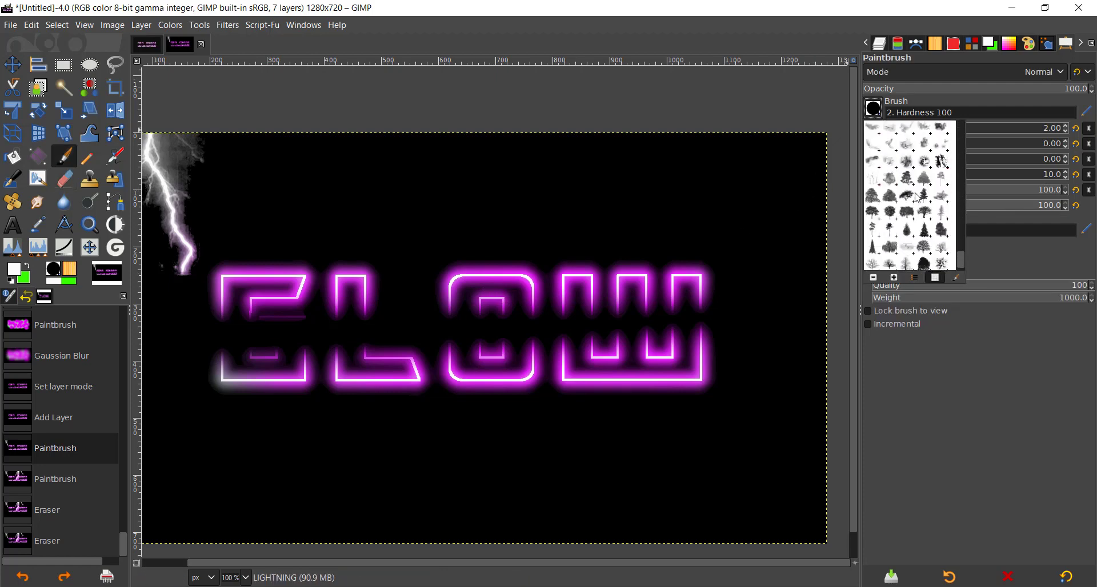
scroll(917, 198, "up", 3)
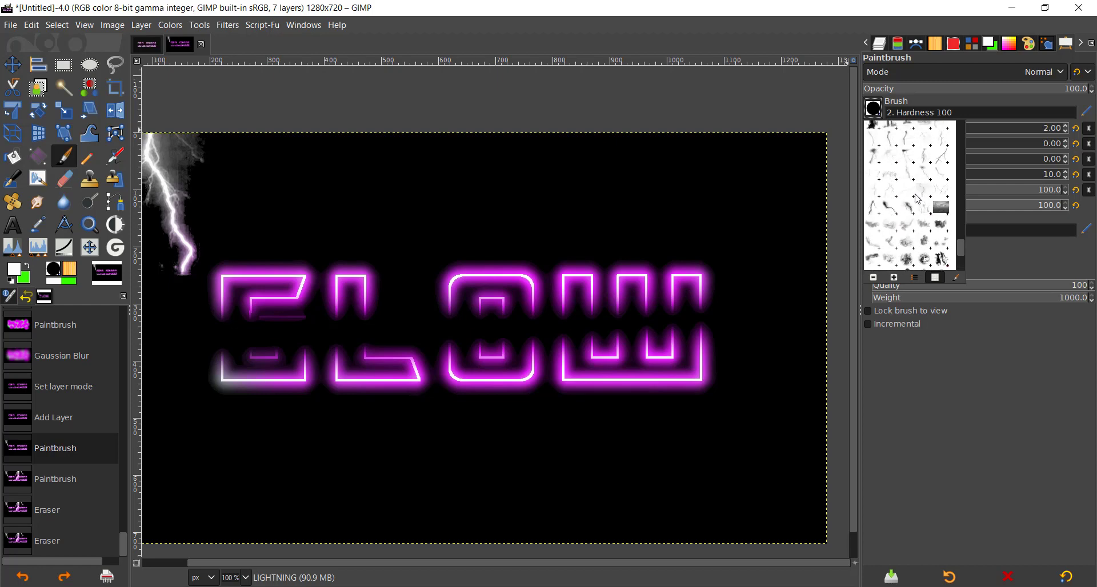
double_click(874, 210)
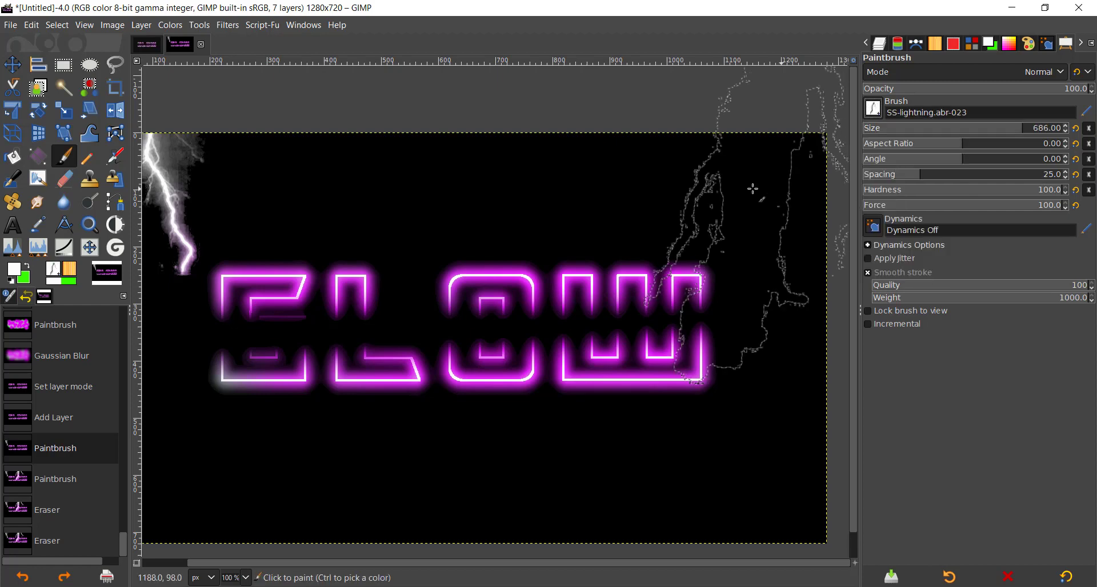
left_click(945, 131)
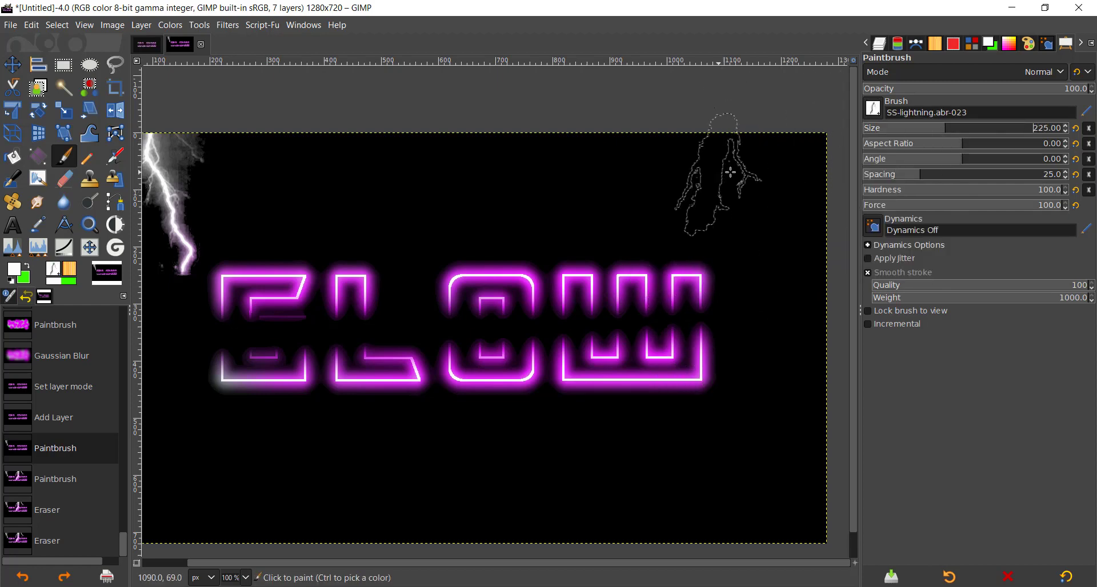
left_click(961, 130)
left_click(748, 191)
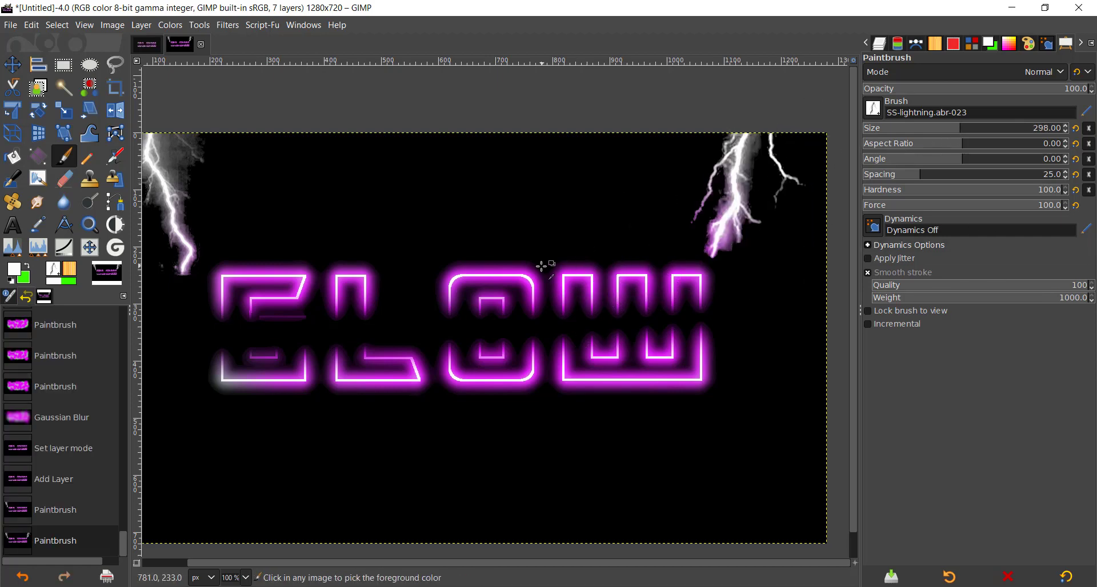
scroll(541, 266, "down", 1)
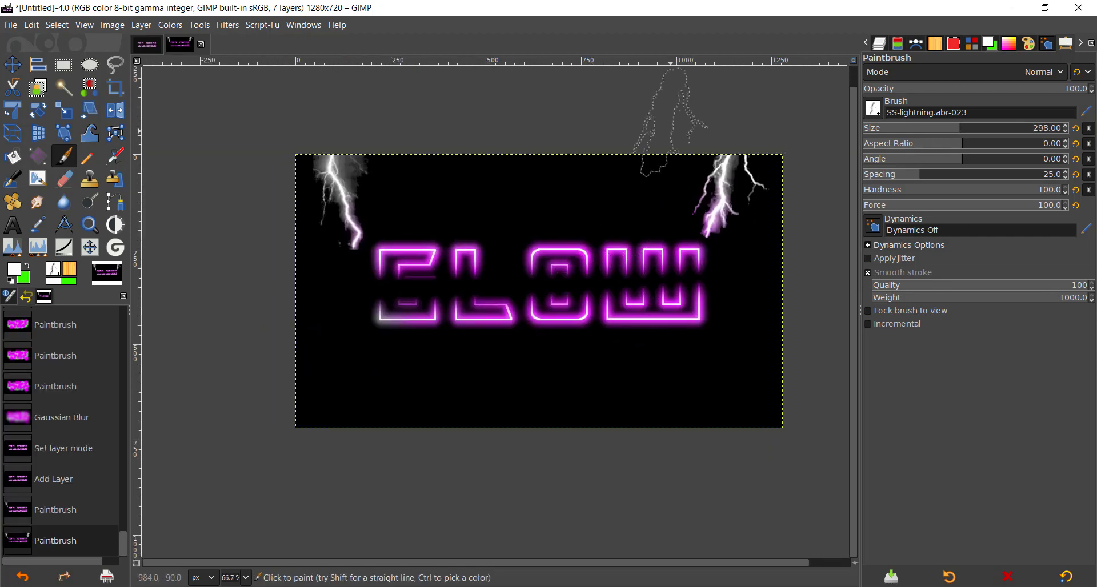
Show the Layers list for the lightning GLOW image and select its Background layer.
left_click(146, 48)
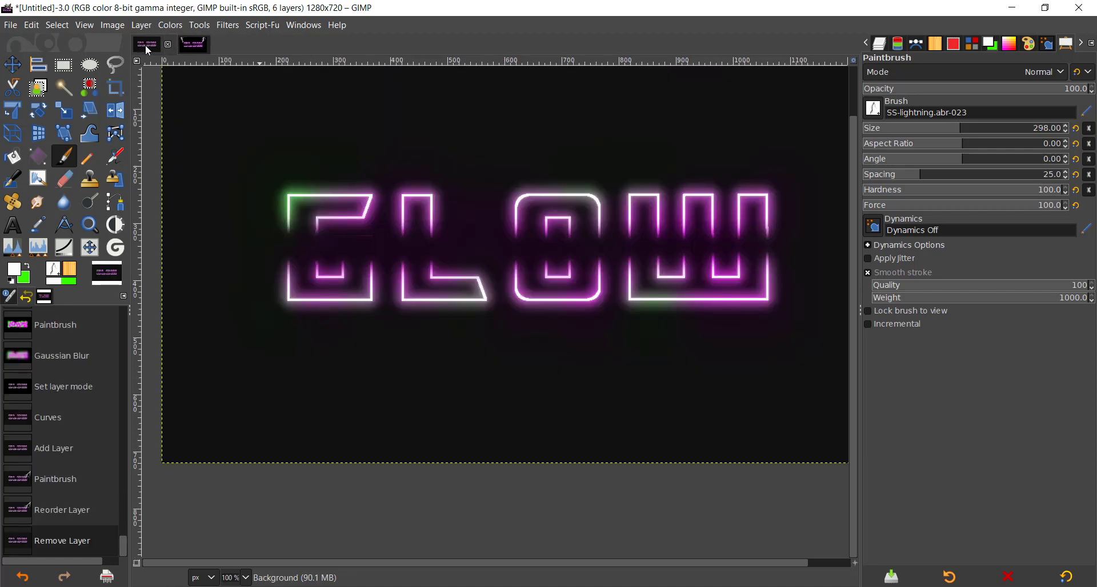
scroll(426, 150, "down", 2)
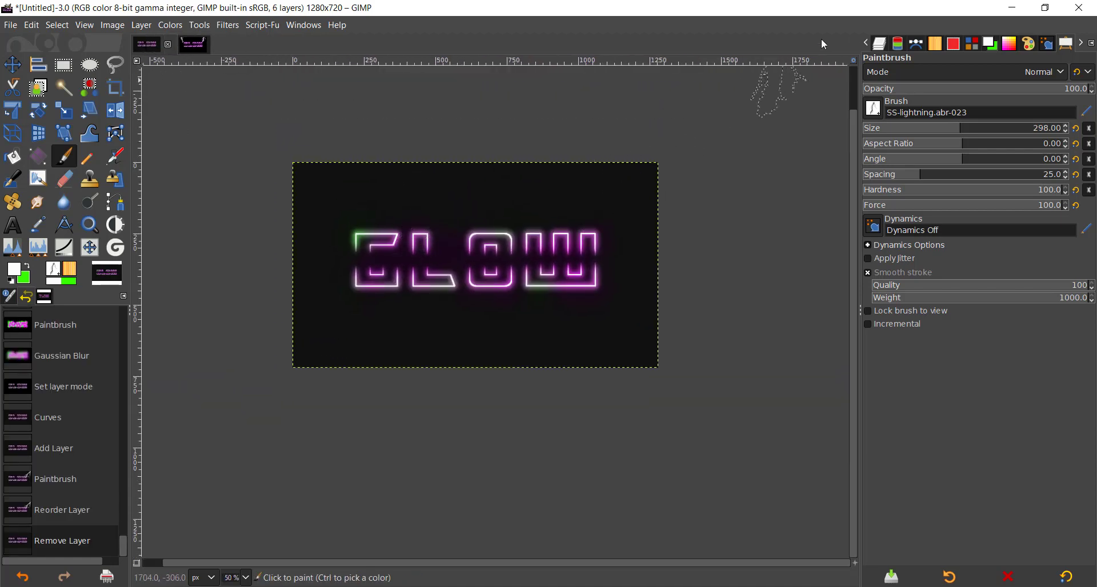
left_click(879, 44)
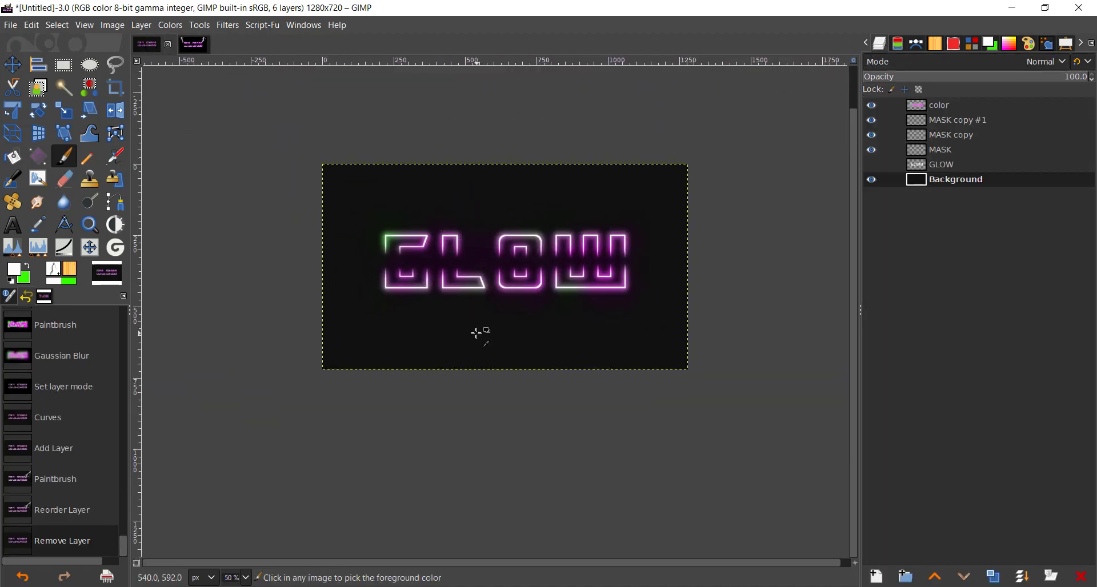
scroll(480, 330, "up", 1)
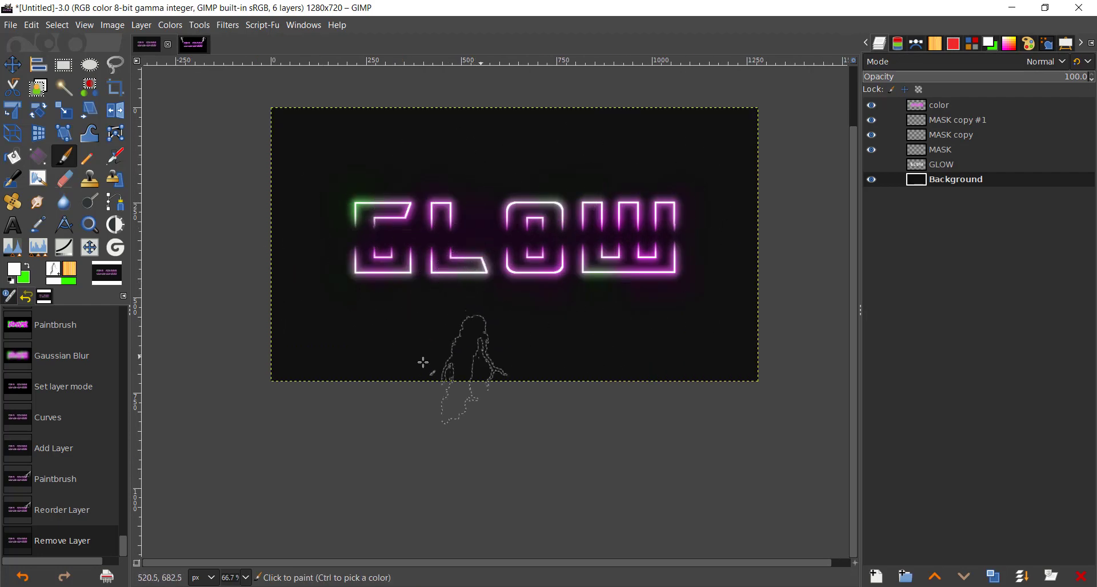
left_click(188, 48)
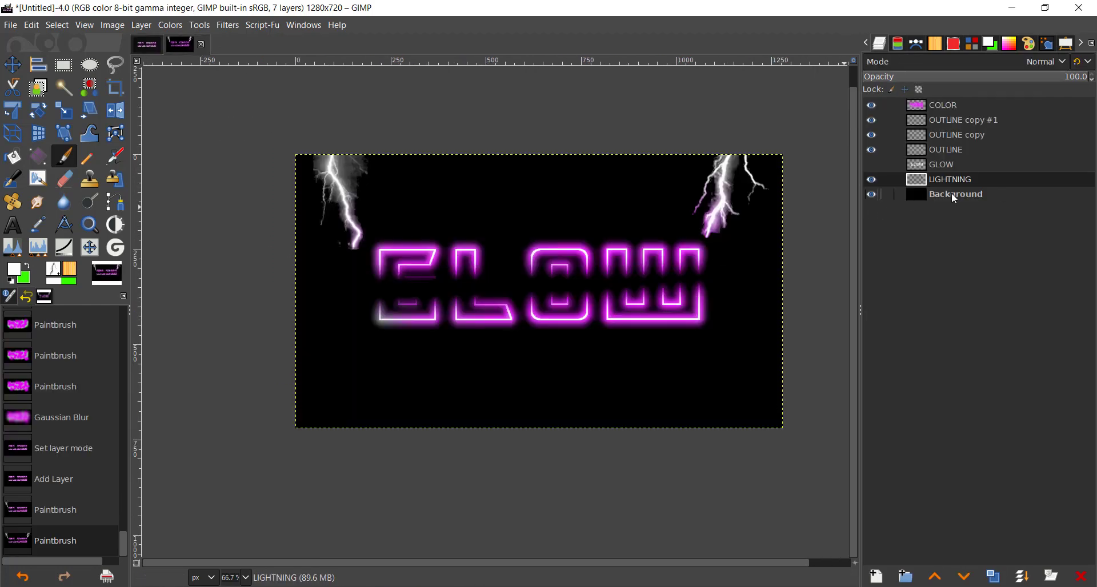
left_click(954, 196)
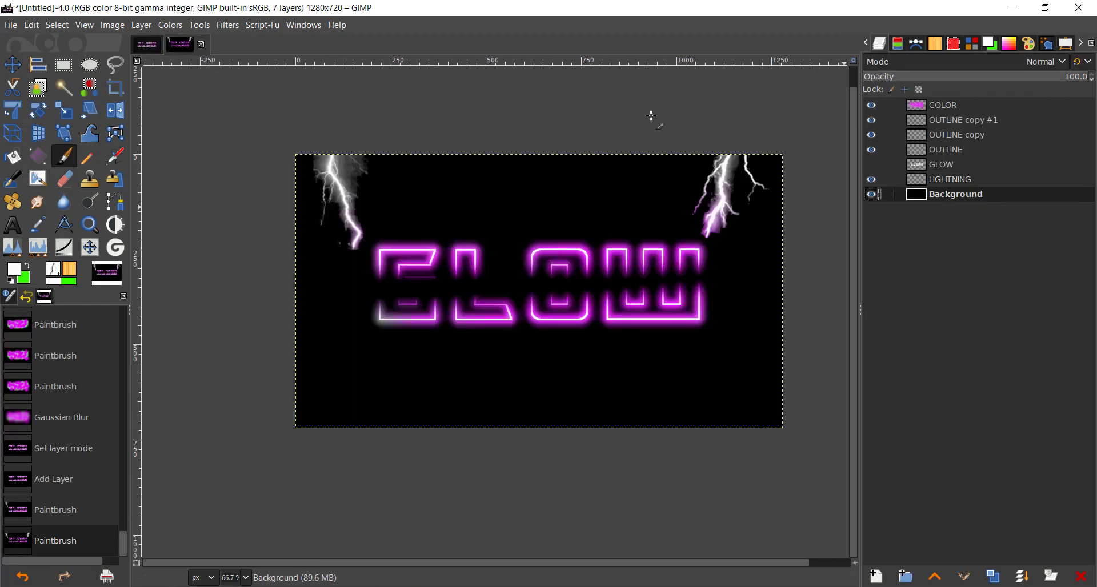
In Curves, lift the Value black point and nudge the Green shadows up slightly.
left_click(160, 26)
left_click(241, 184)
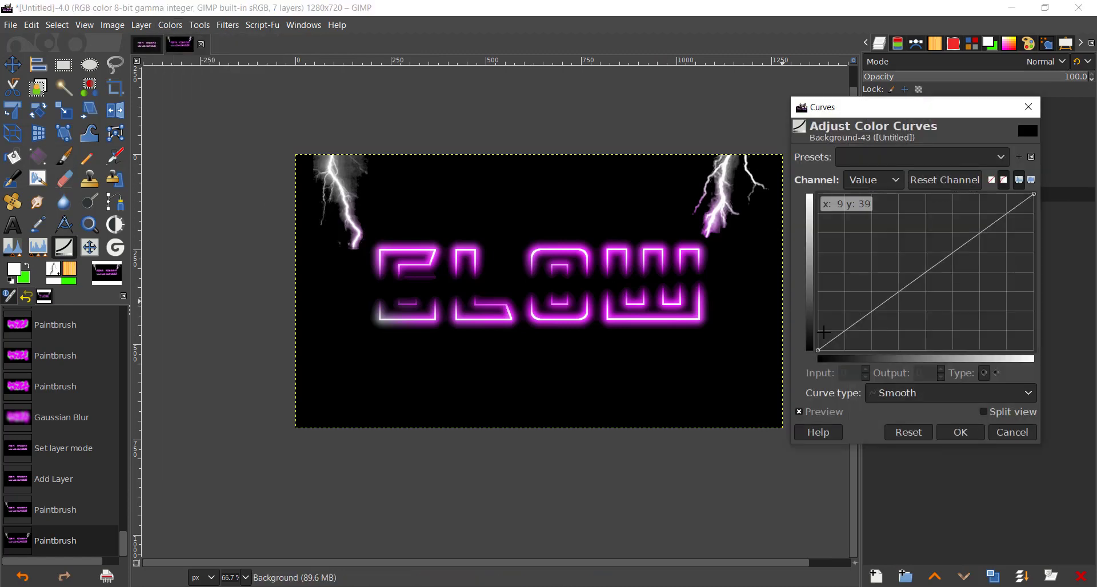
mouse_move(818, 349)
left_mouse_down()
mouse_move(807, 324)
mouse_move(810, 337)
left_mouse_up()
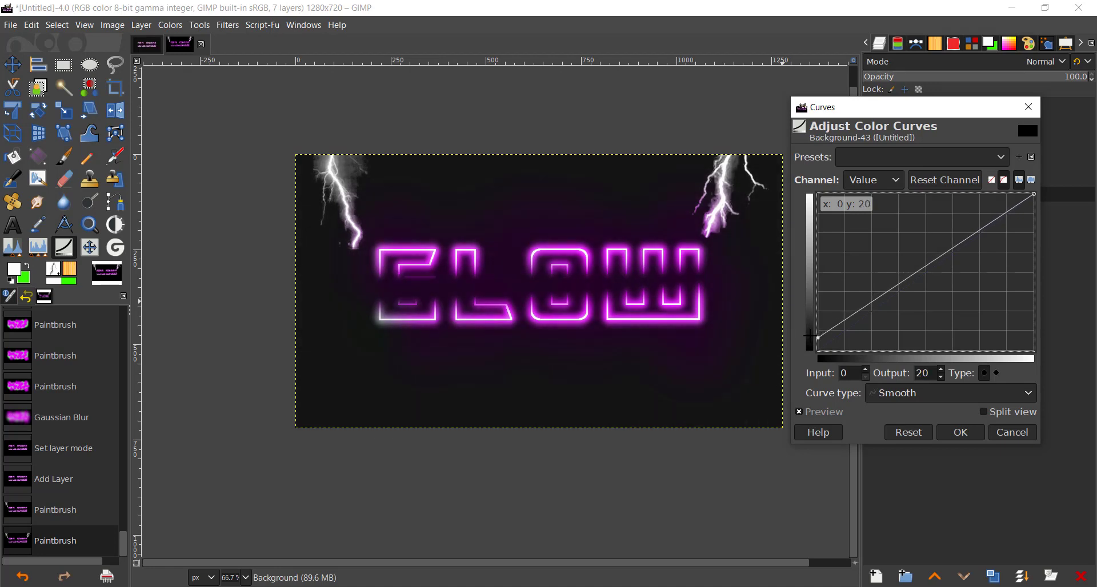
left_click(865, 183)
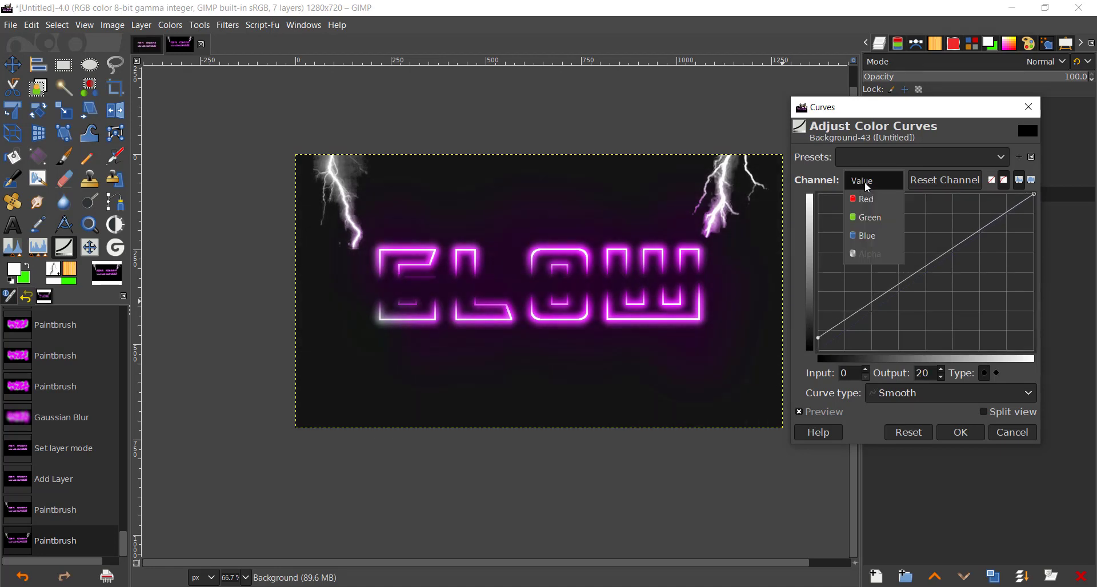
left_click(872, 218)
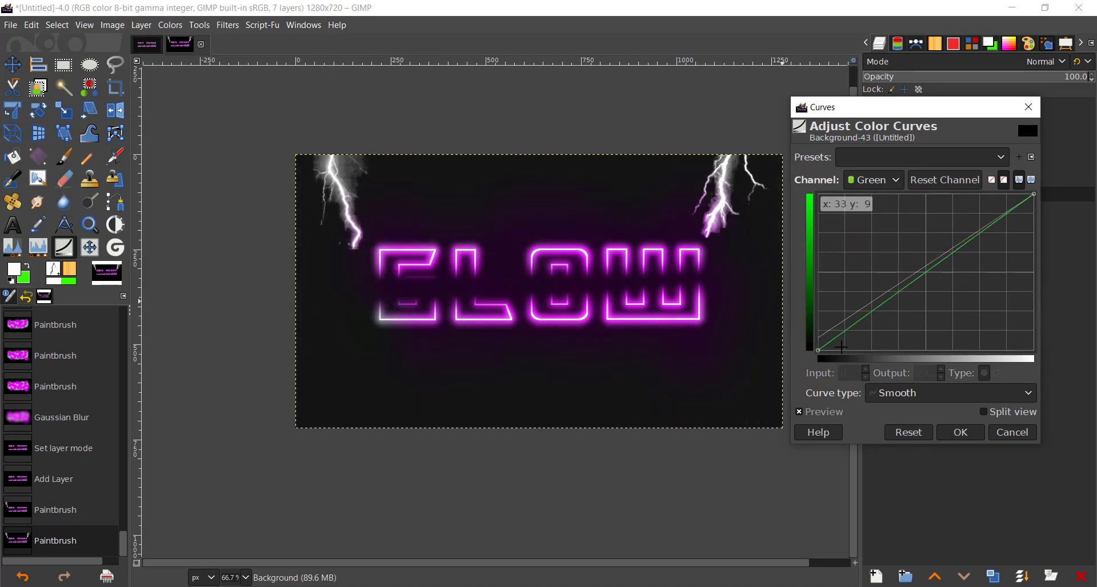
left_click_drag(817, 348, 818, 345)
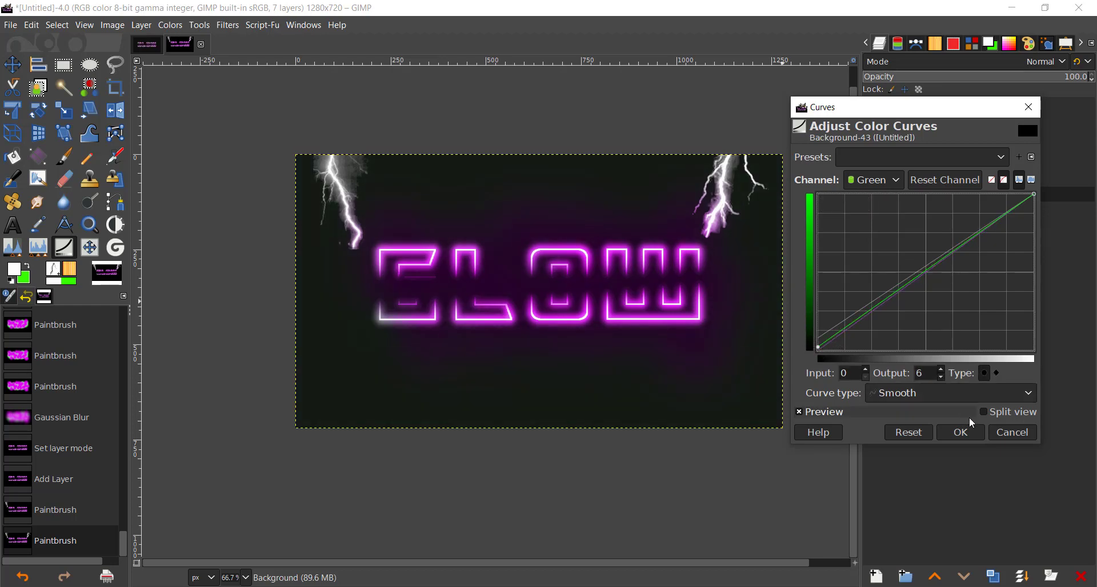
Try and reset a Red tint, fine-tune Value so black maps to 19, then apply.
left_click(881, 186)
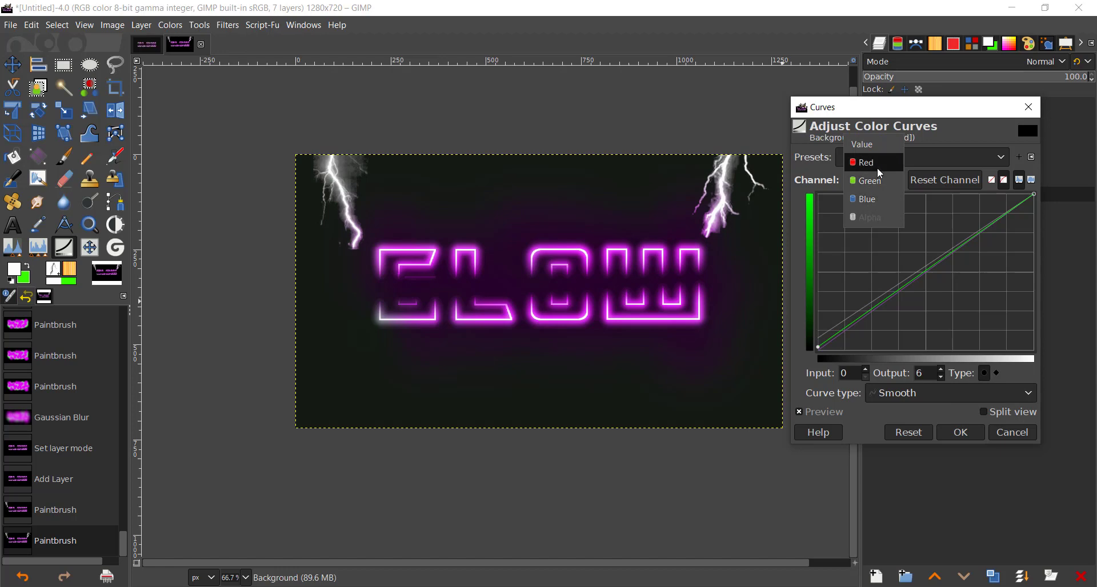
left_click(876, 166)
left_click_drag(819, 350, 842, 316)
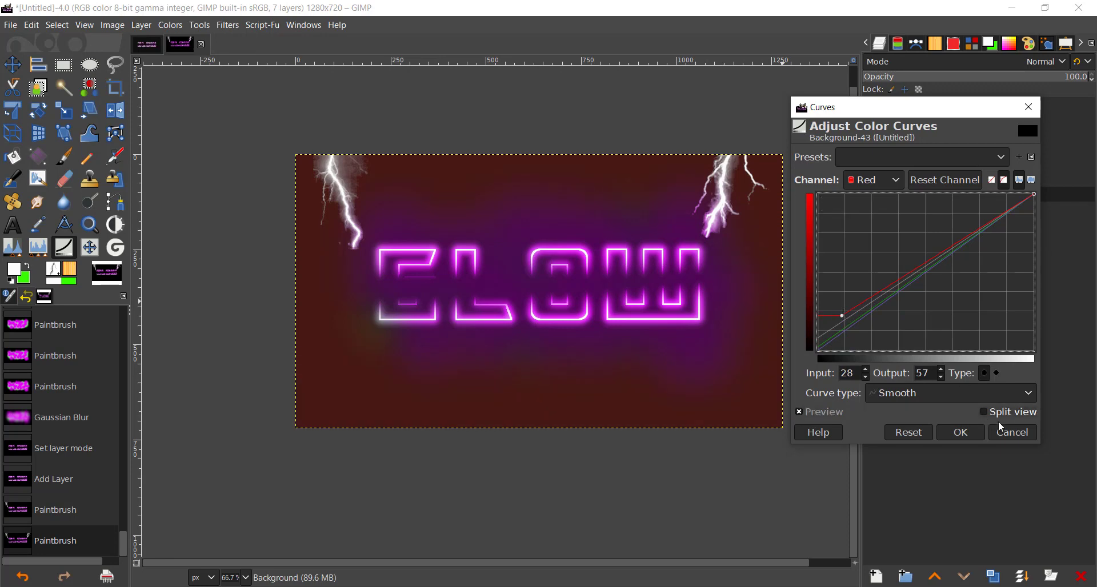
left_click(946, 186)
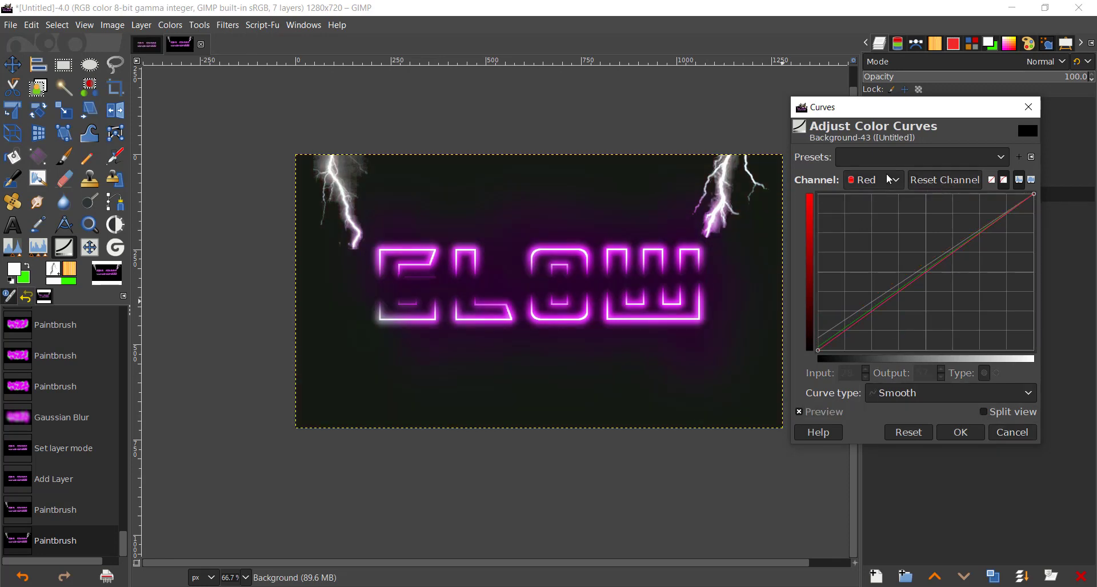
left_click(888, 179)
left_click(883, 195)
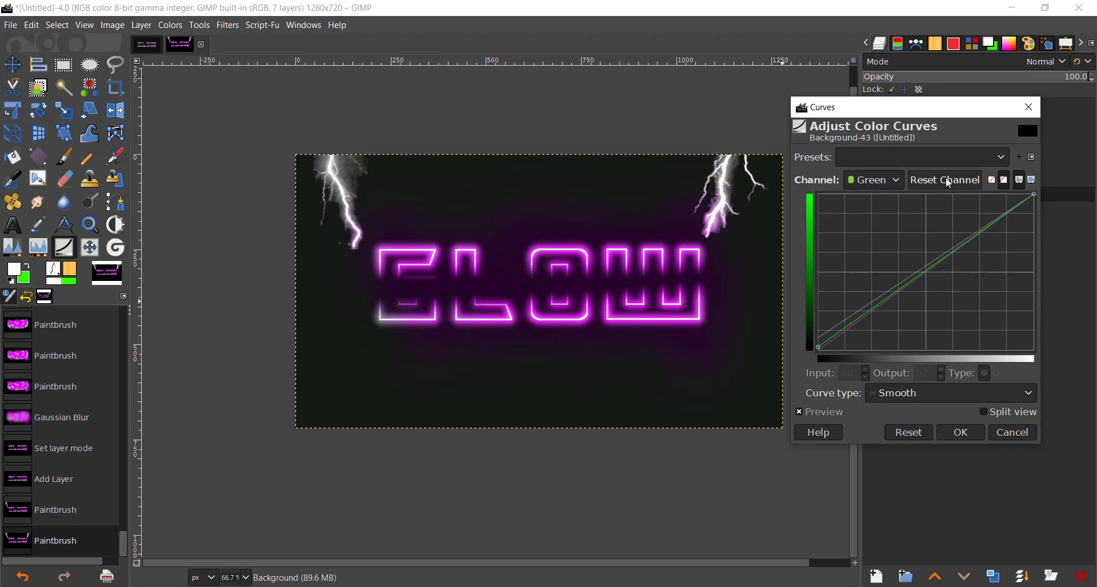
left_click(881, 180)
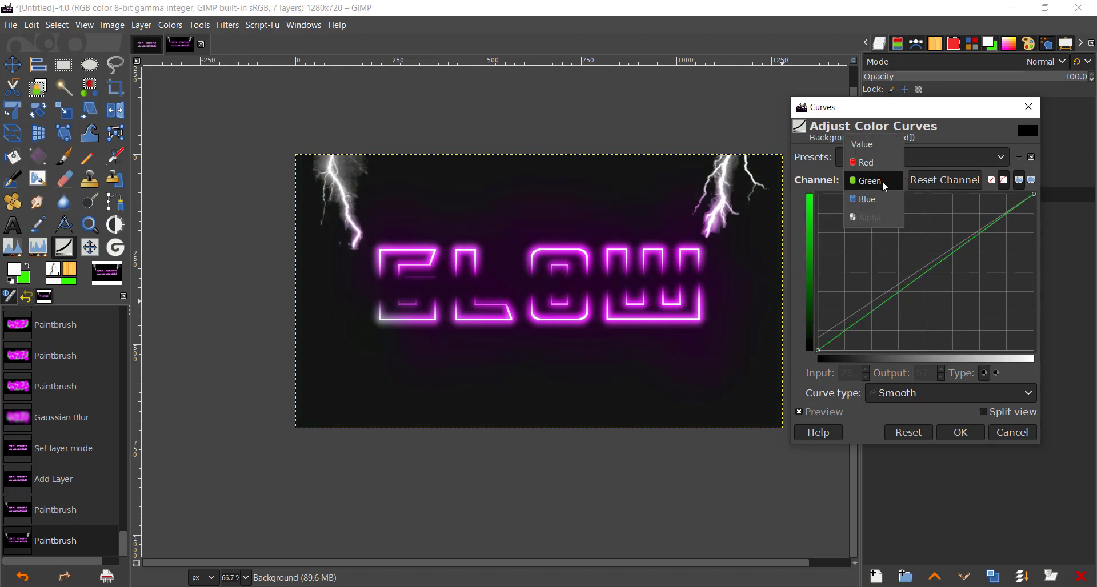
left_click(872, 150)
left_click_drag(818, 350, 816, 338)
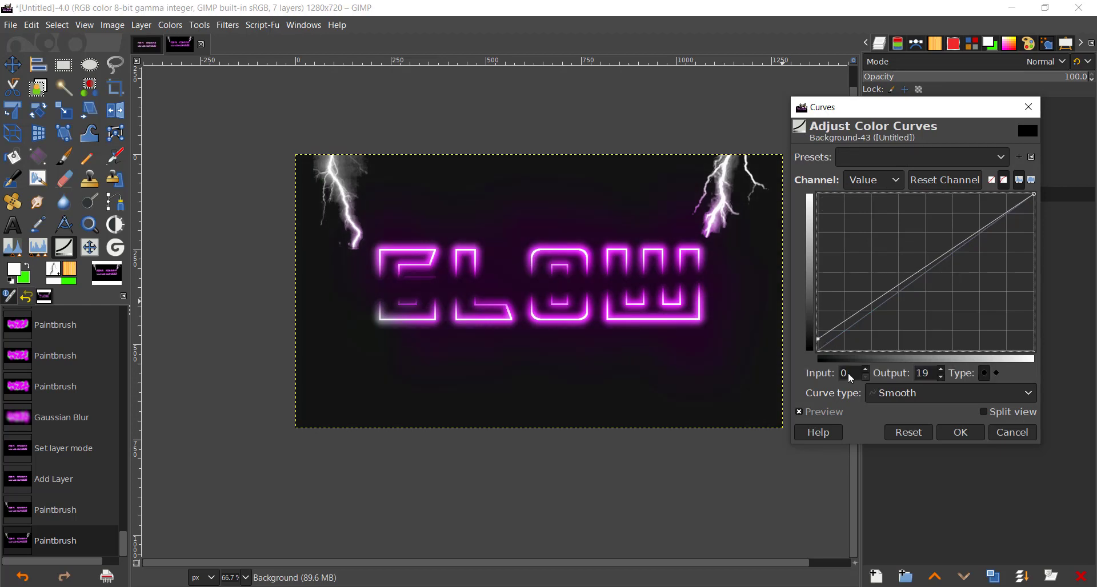
left_click(961, 428)
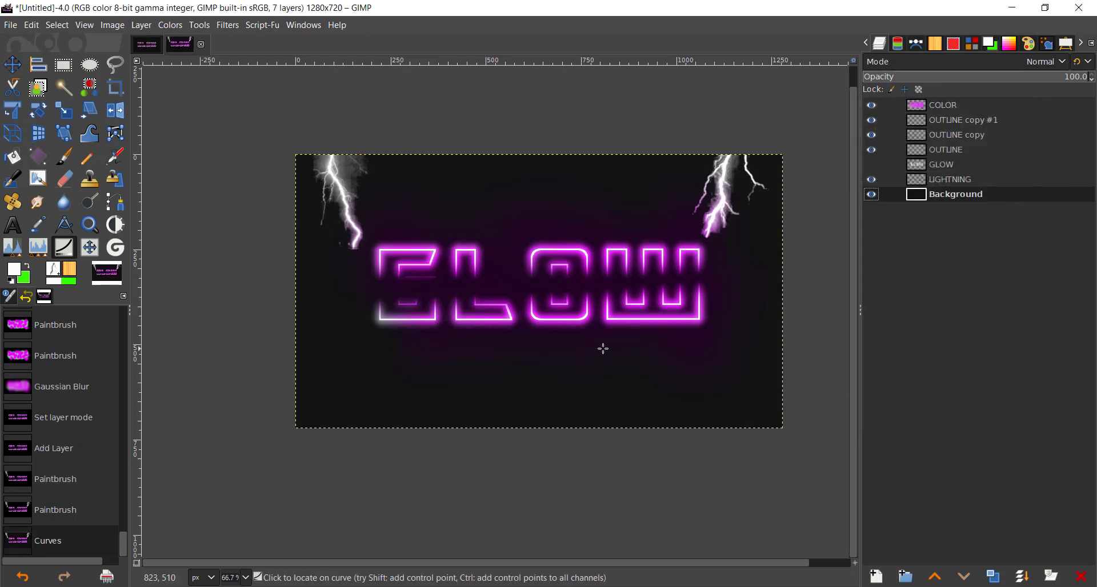
scroll(604, 348, "up", 1)
scroll(604, 345, "down", 1)
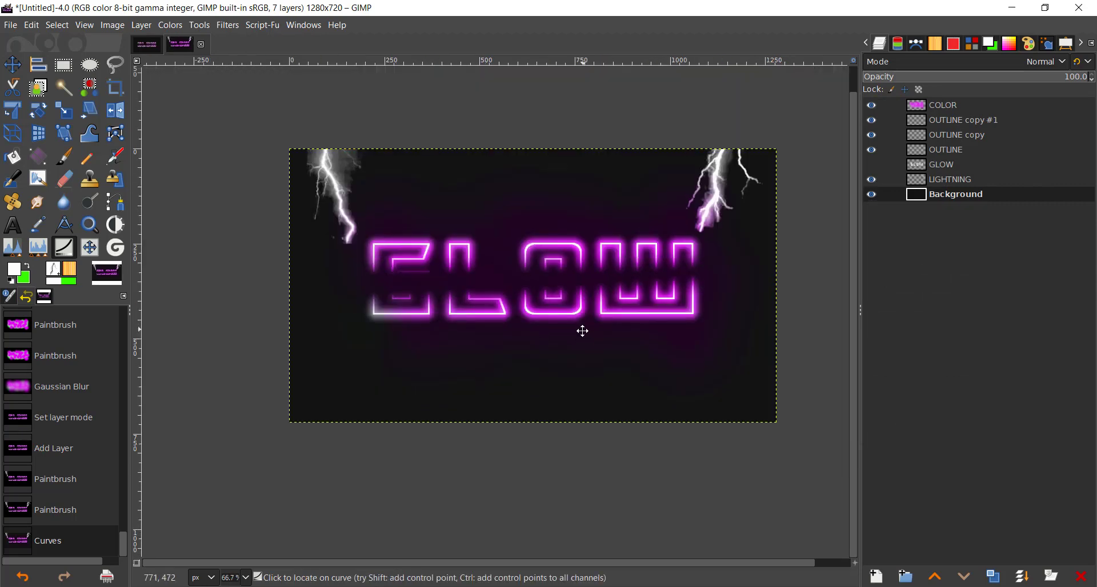